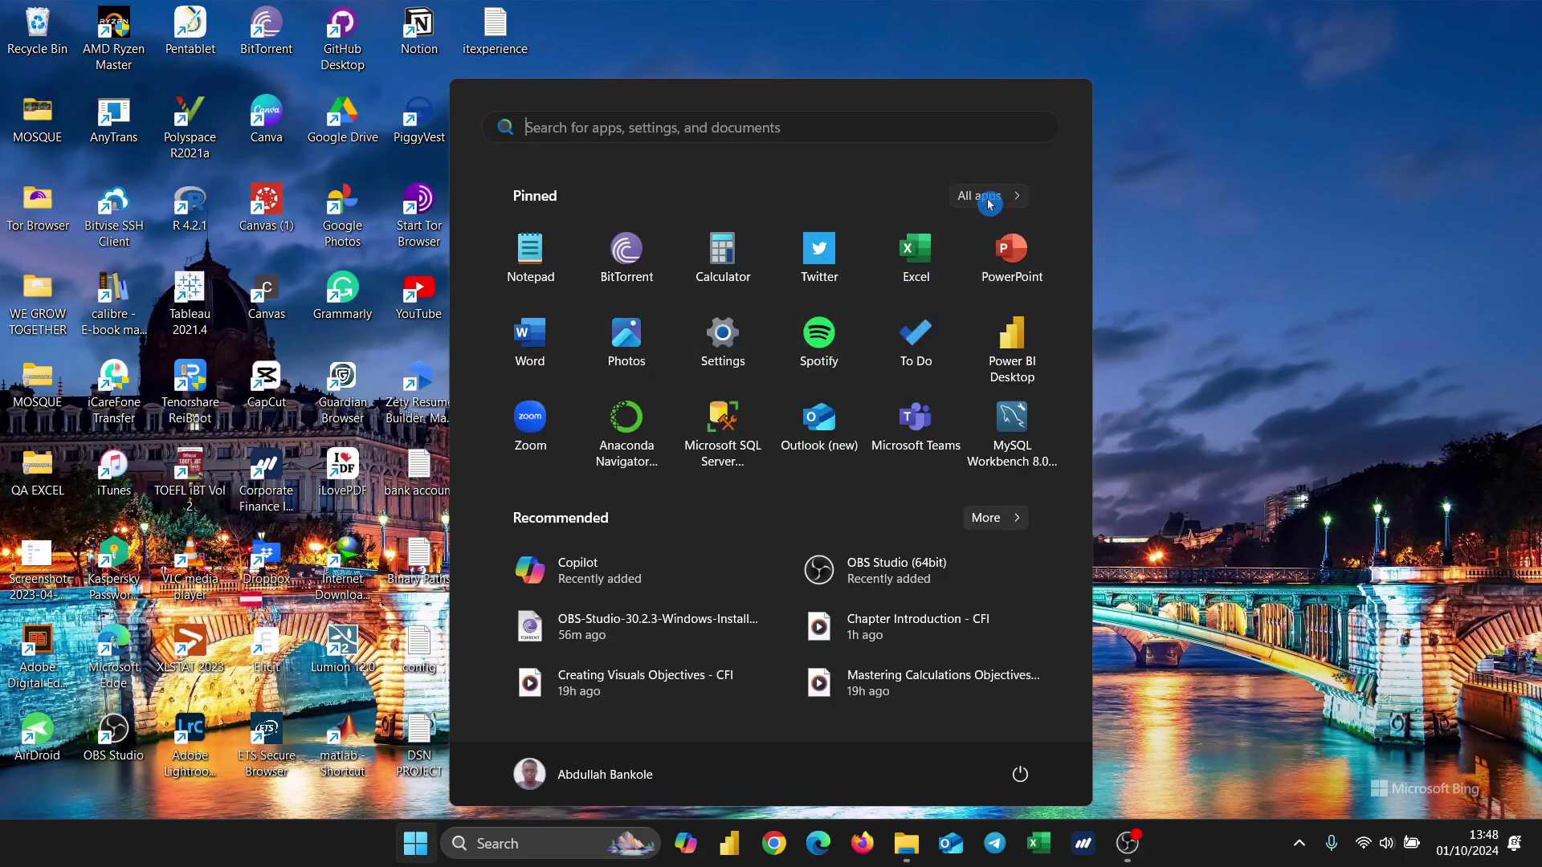
Browse the full list of installed apps for the Microsoft SQL Server entries
left_click(988, 199)
scroll(710, 511, "down", 10)
scroll(710, 514, "down", 10)
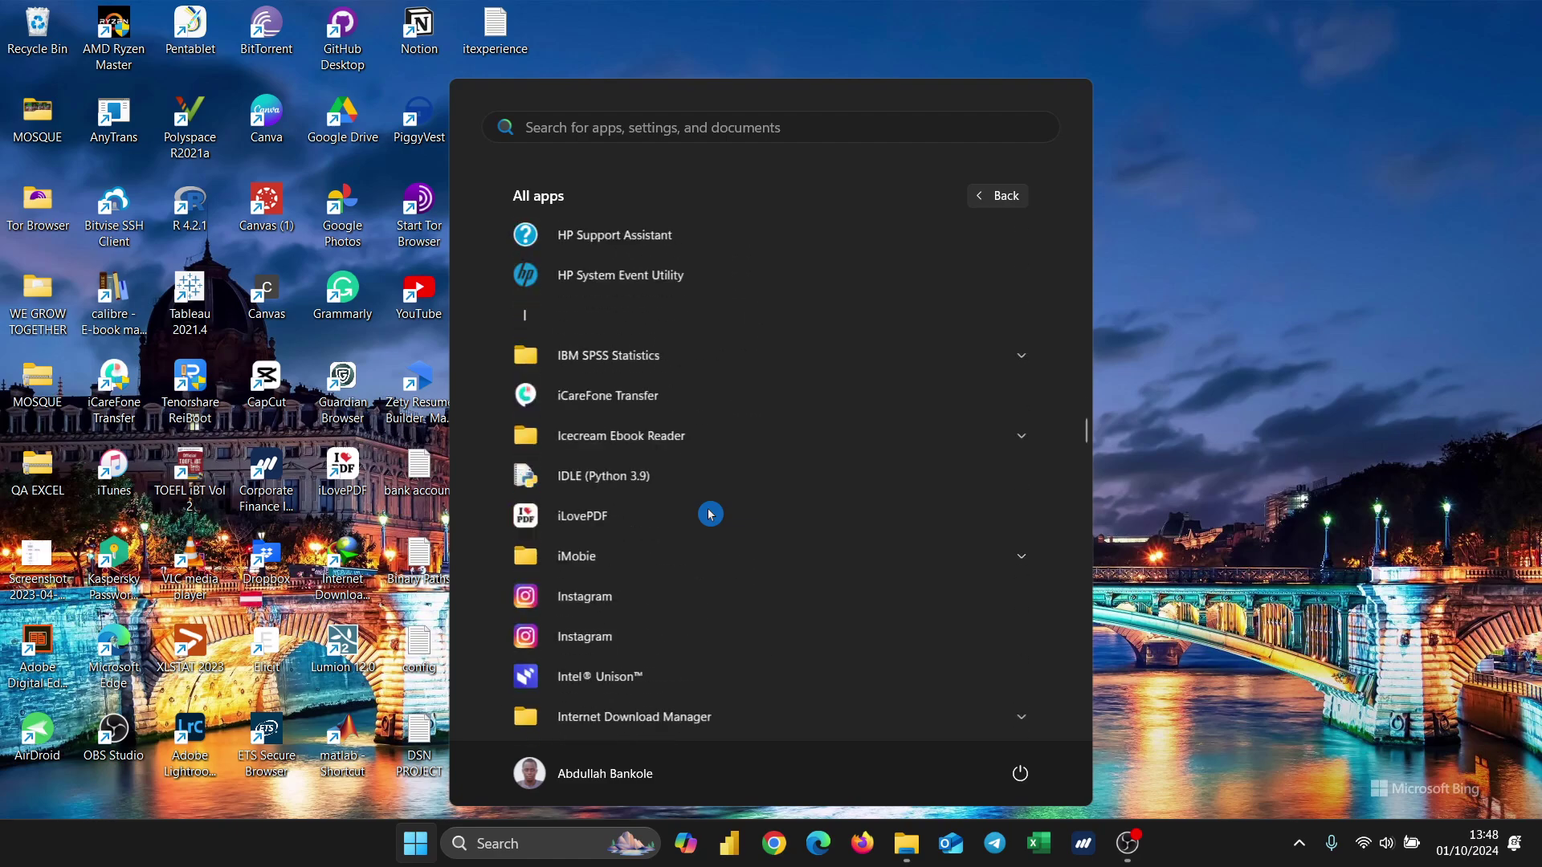
scroll(710, 514, "up", 1)
scroll(710, 513, "down", 5)
scroll(710, 514, "down", 8)
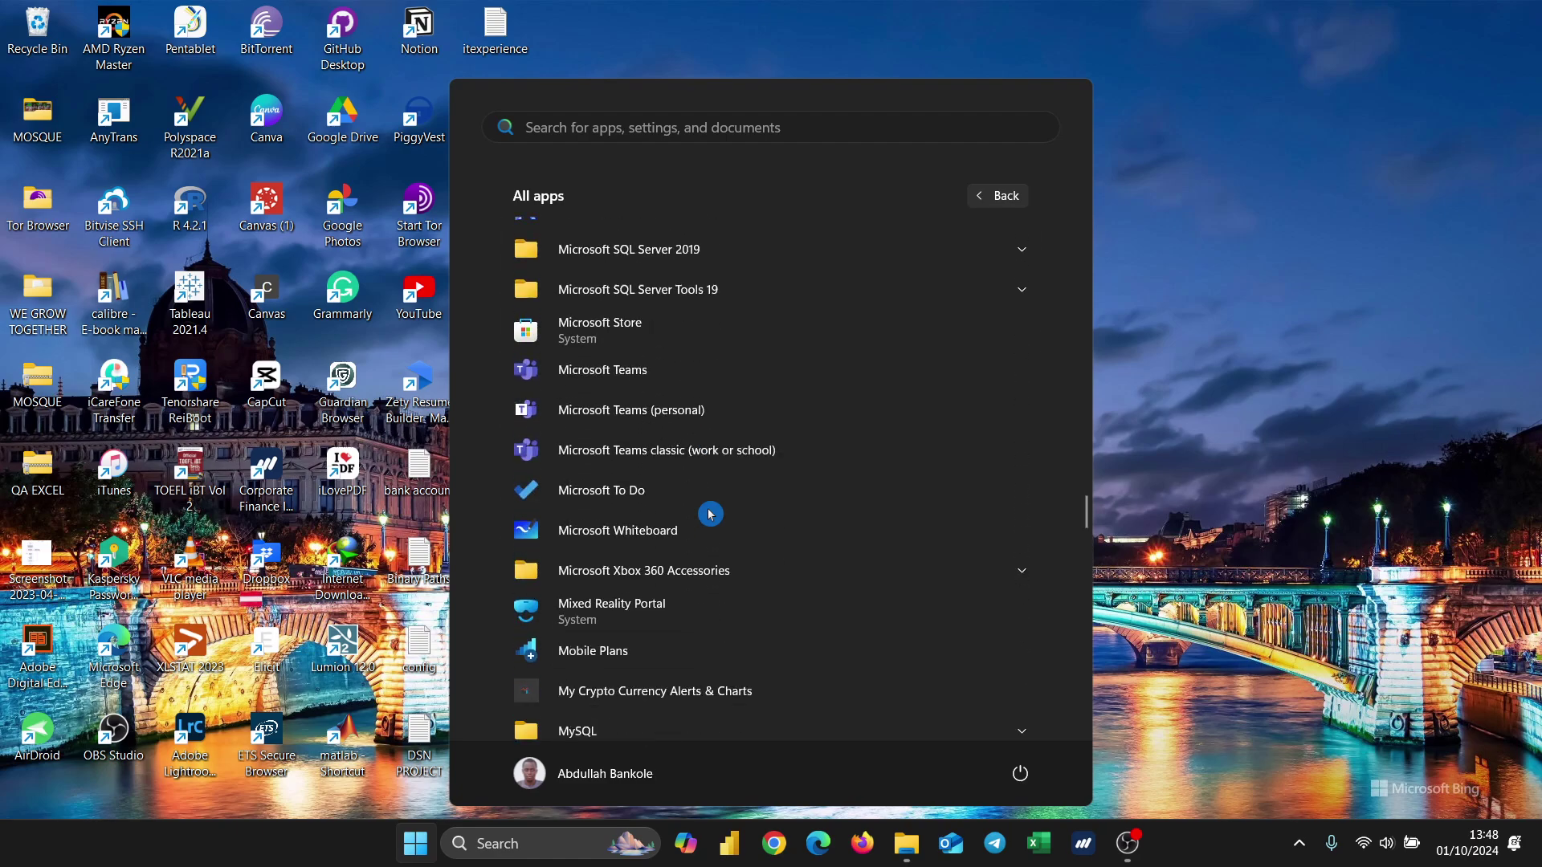
scroll(710, 514, "up", 3)
scroll(710, 514, "down", 2)
scroll(710, 514, "up", 5)
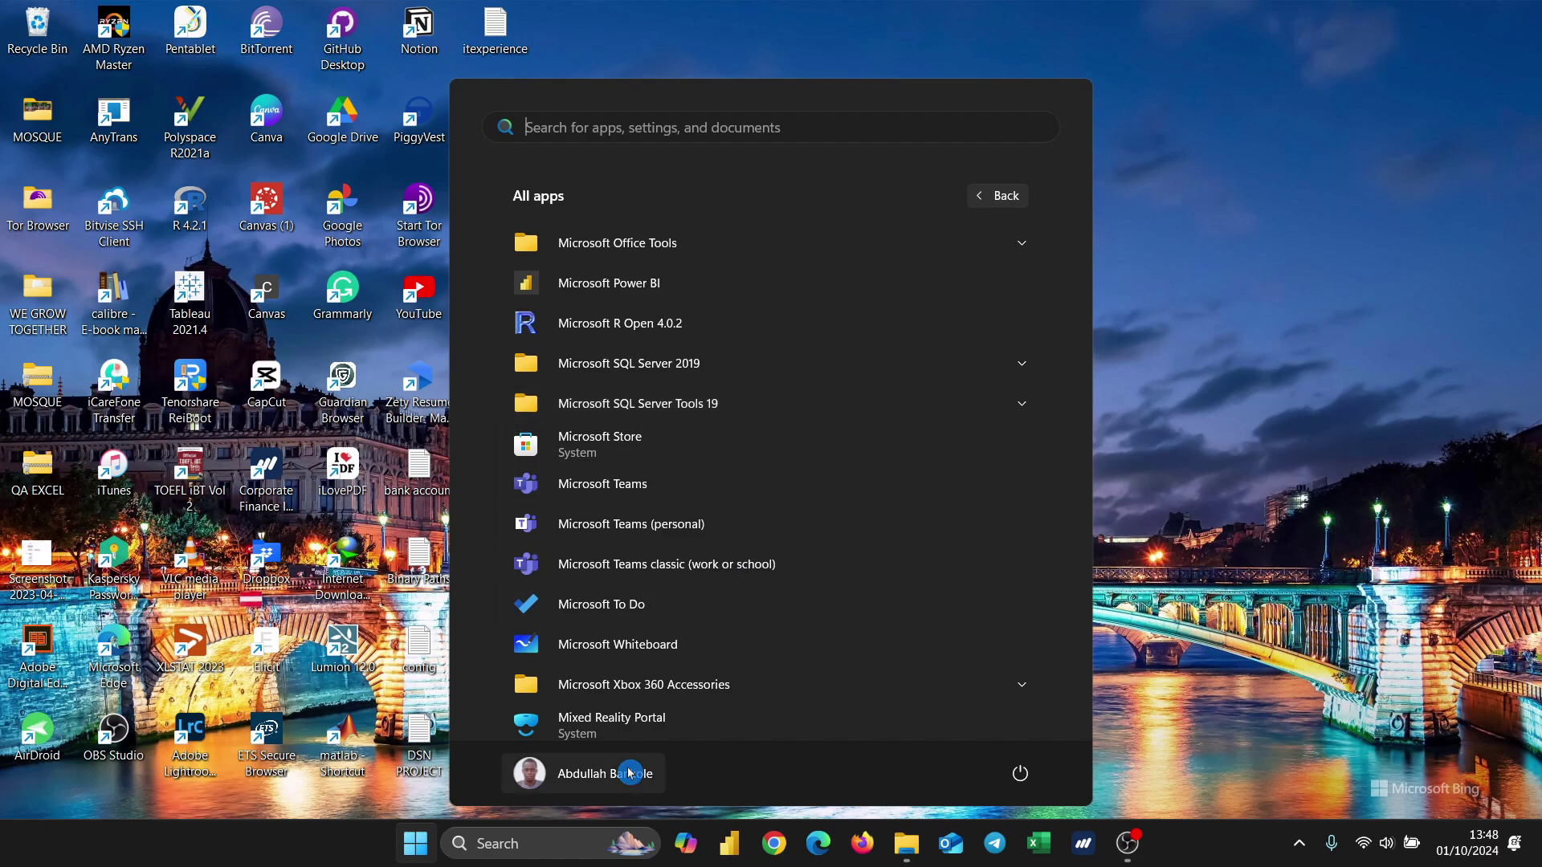
Search Windows for the Control Panel and open its Programs and Features page
left_click(513, 850)
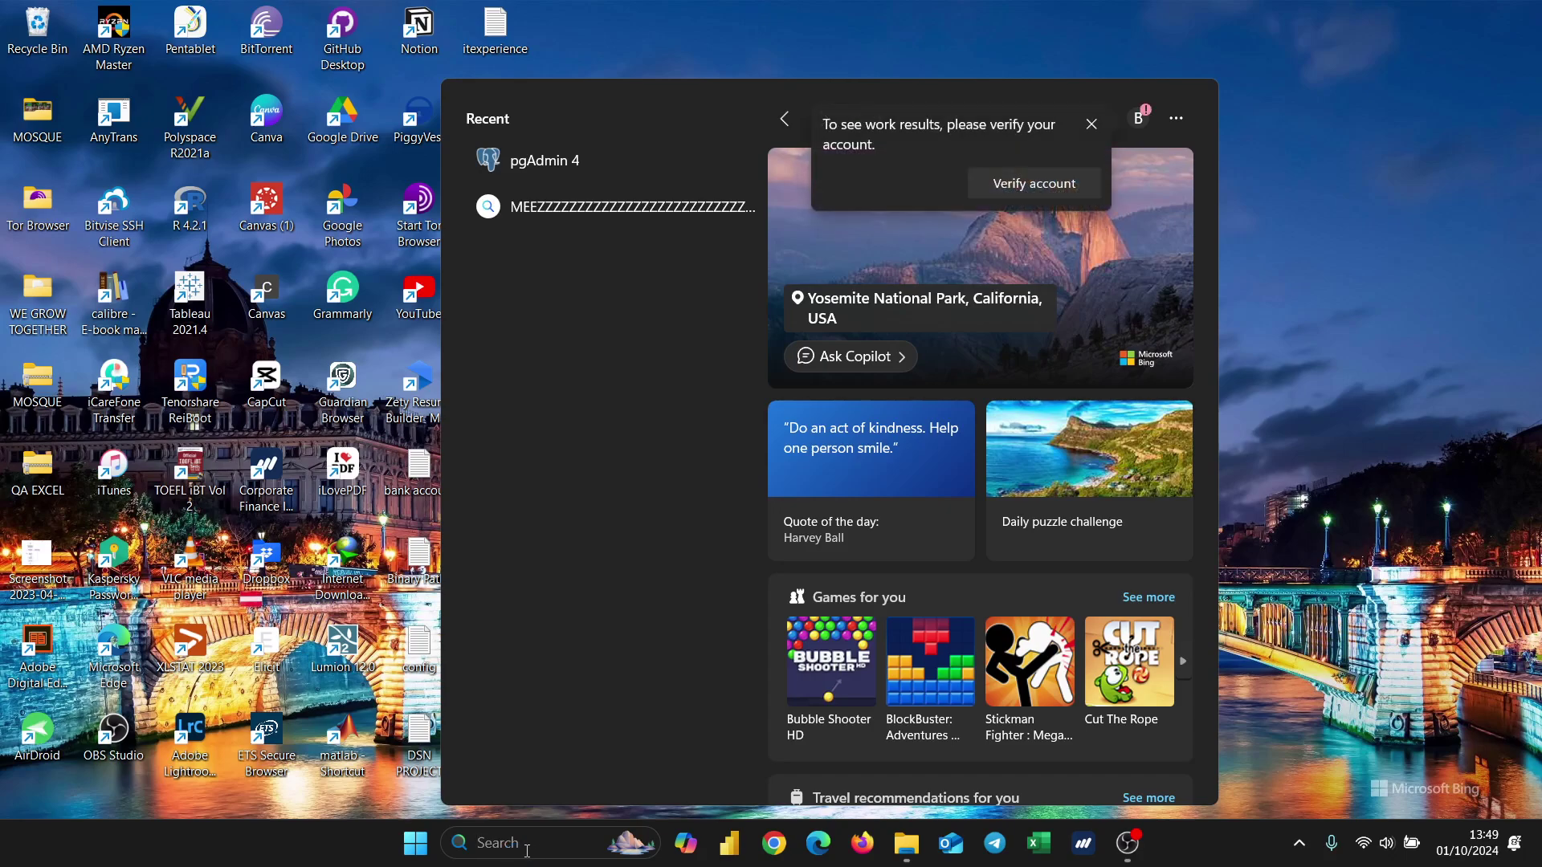
type("con")
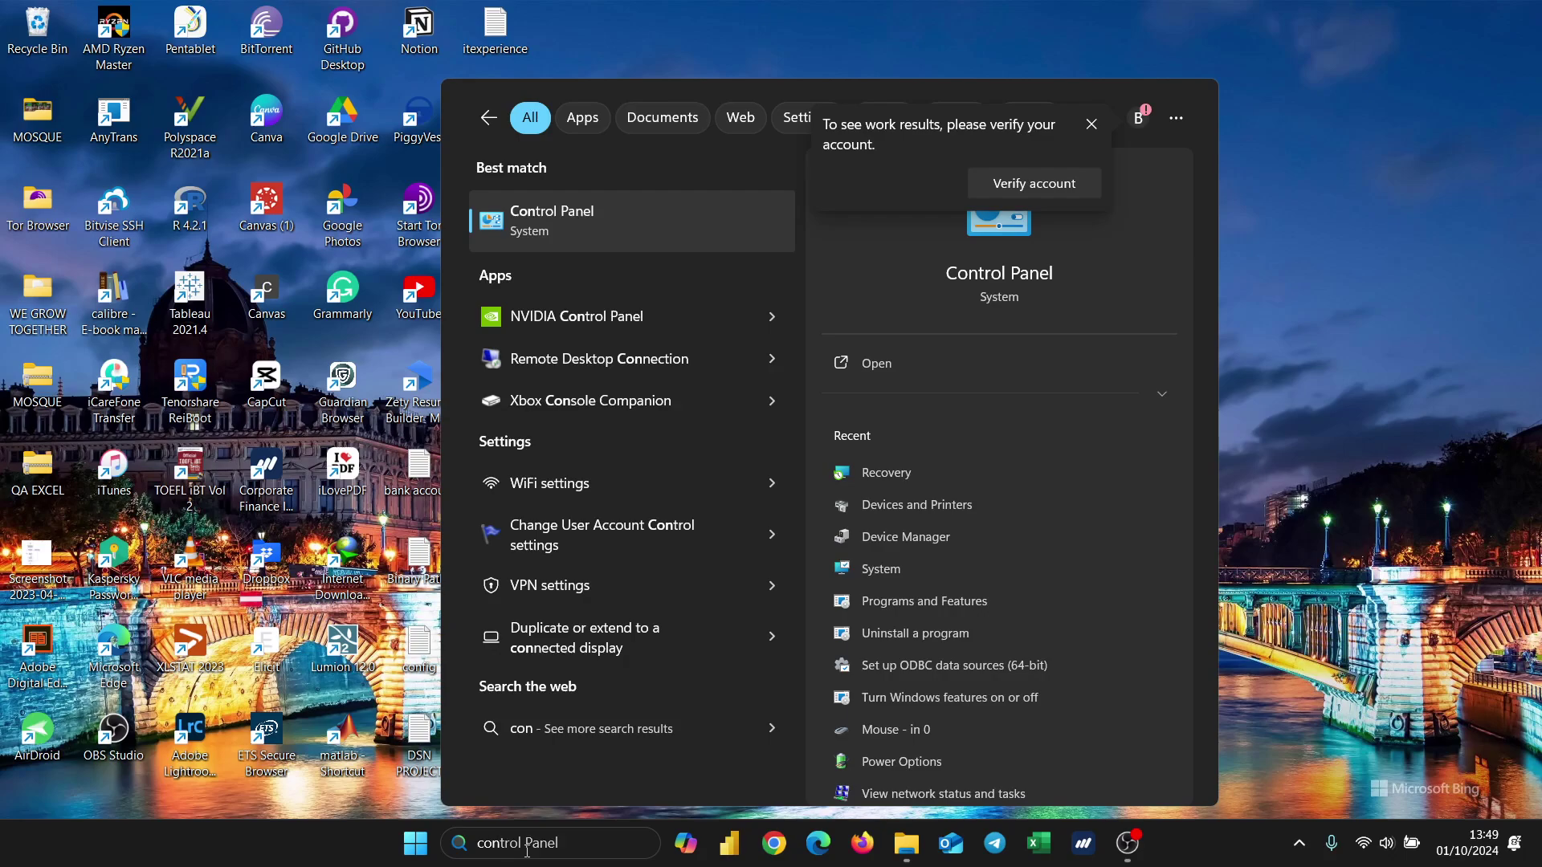
left_click(564, 218)
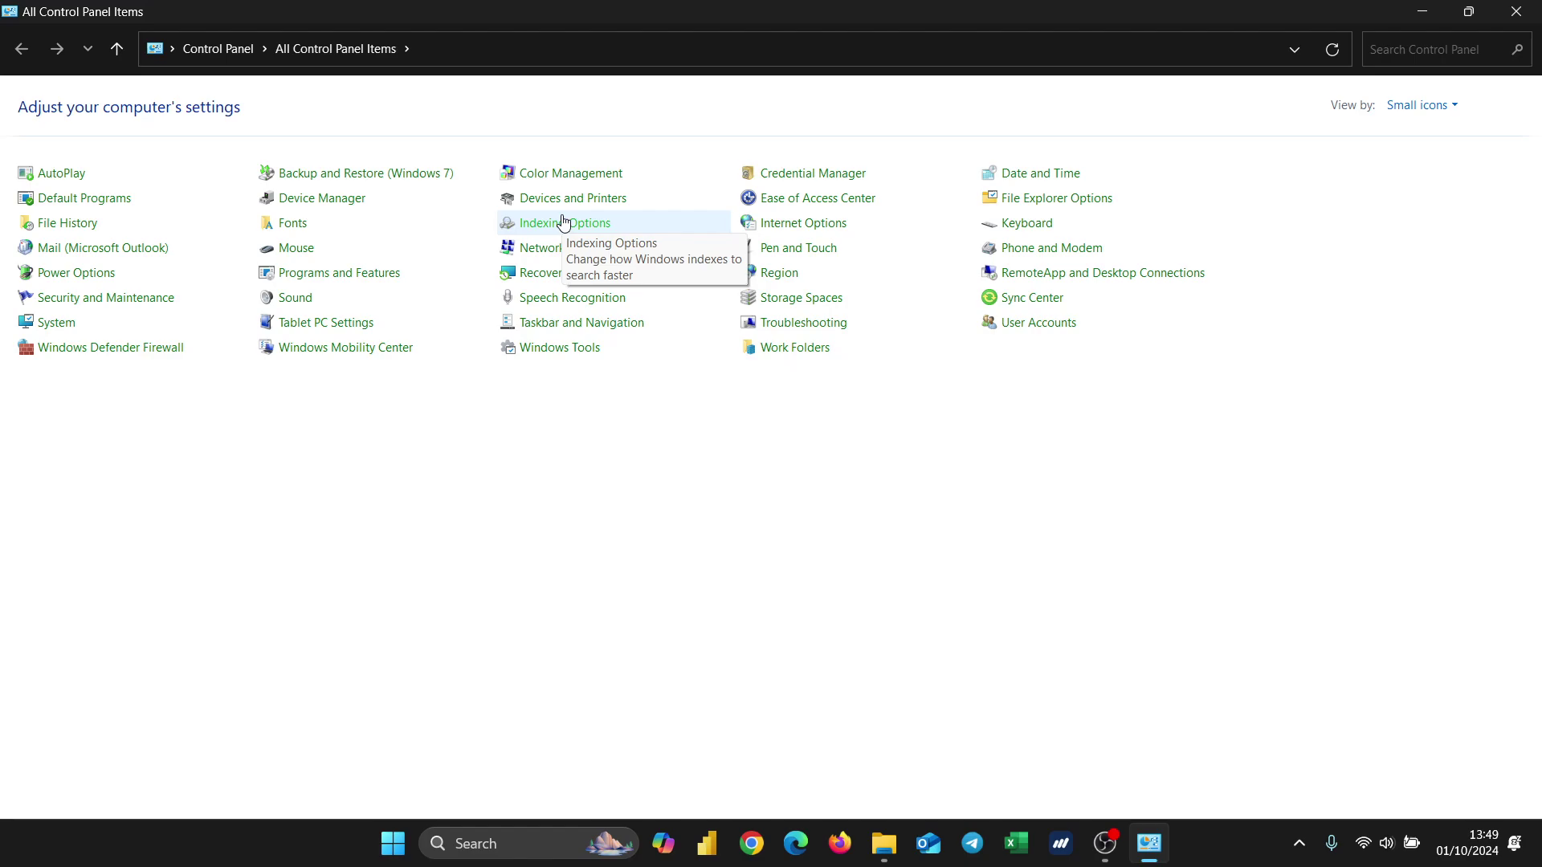
left_click(533, 473)
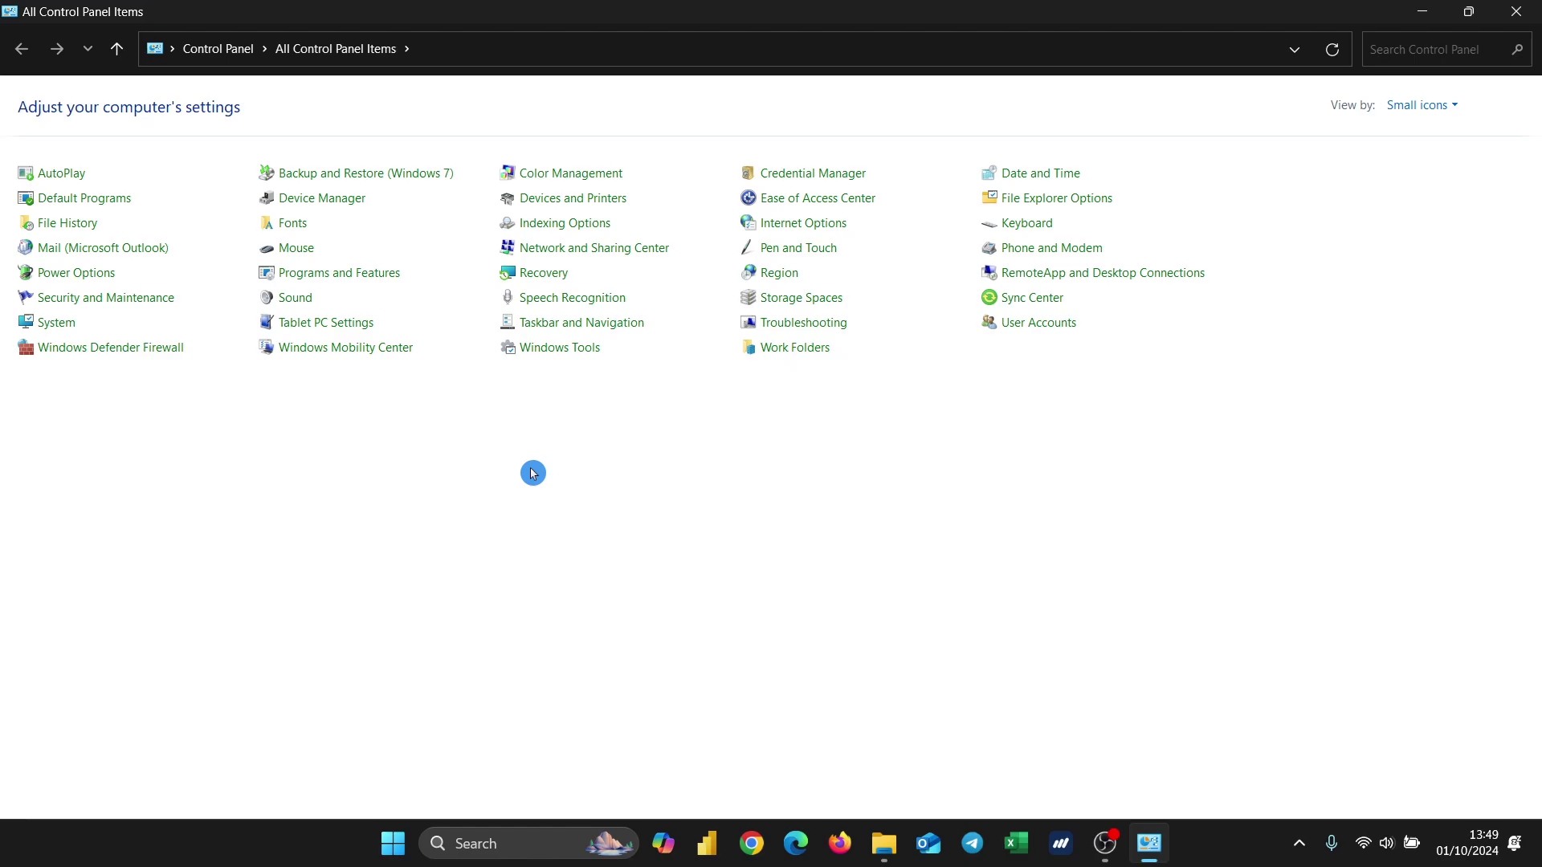
left_click(360, 280)
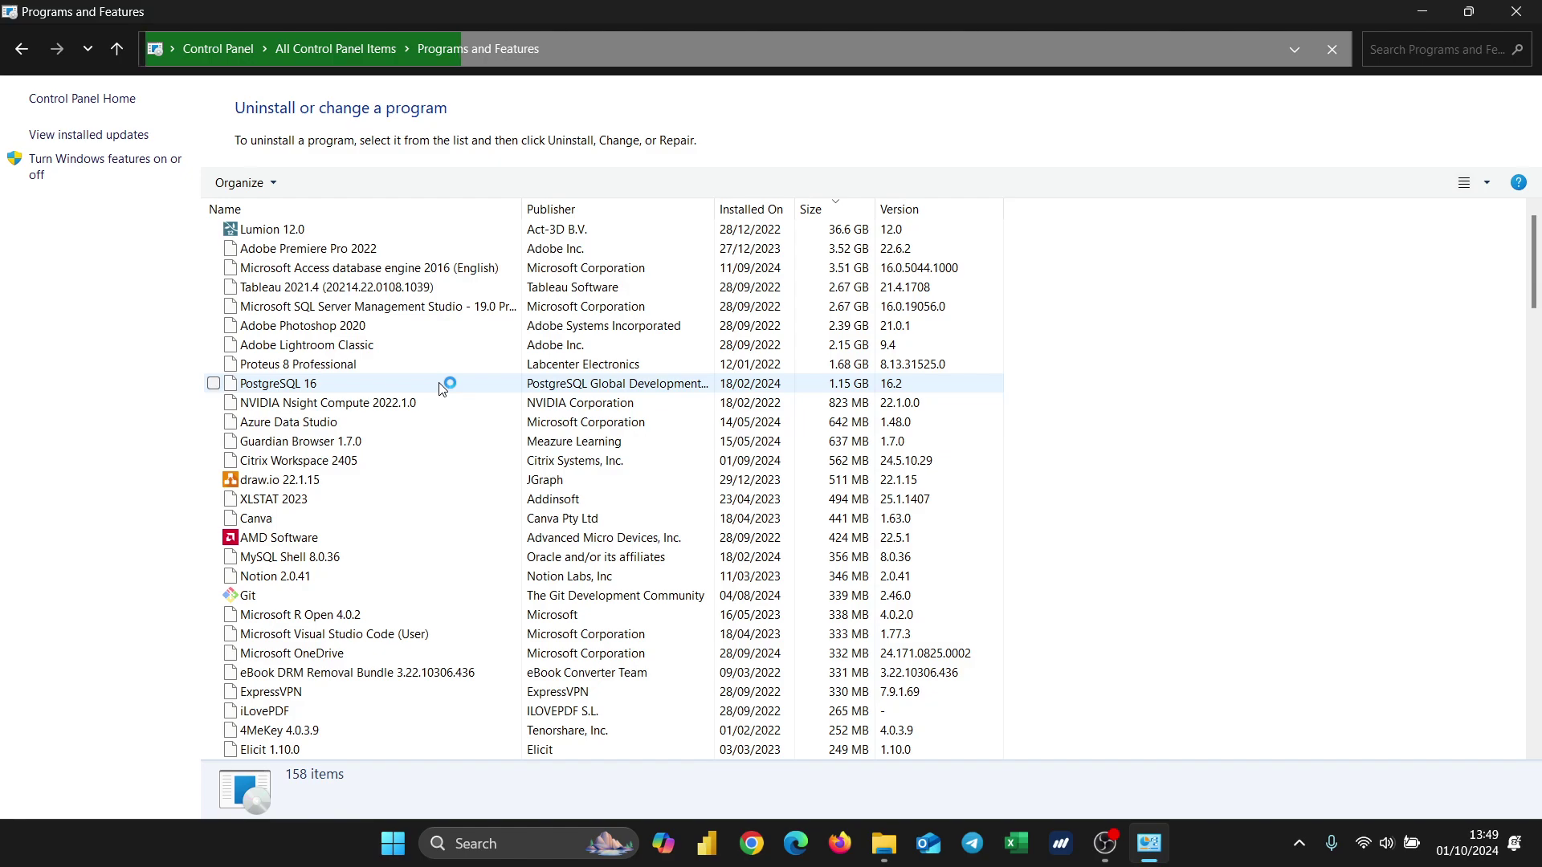
Filter the installed programs list by "sql server"
scroll(441, 389, "down", 8)
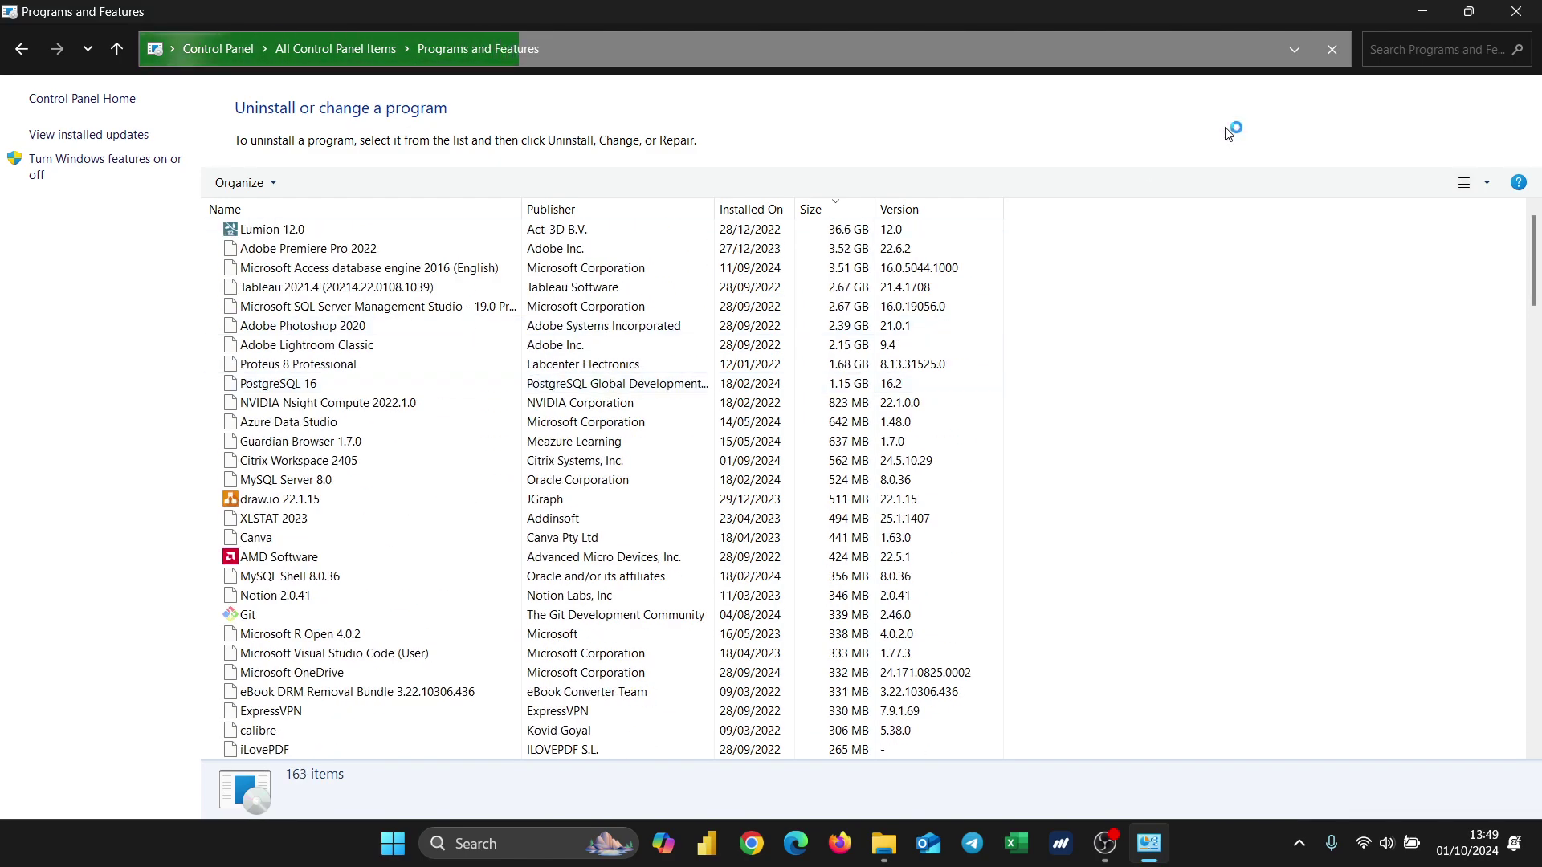
left_click(1455, 51)
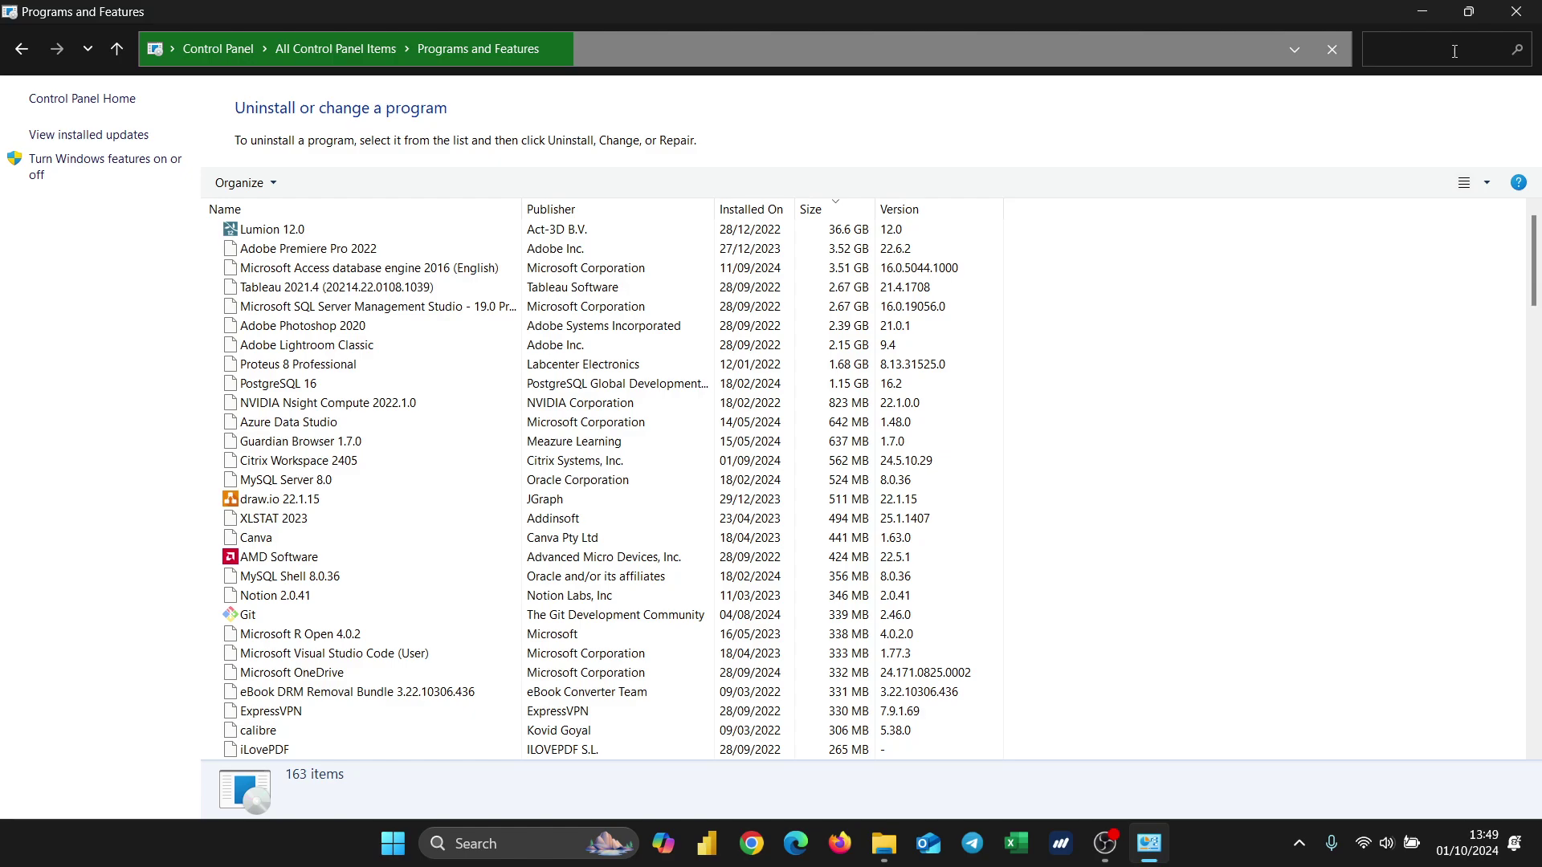
type("sql")
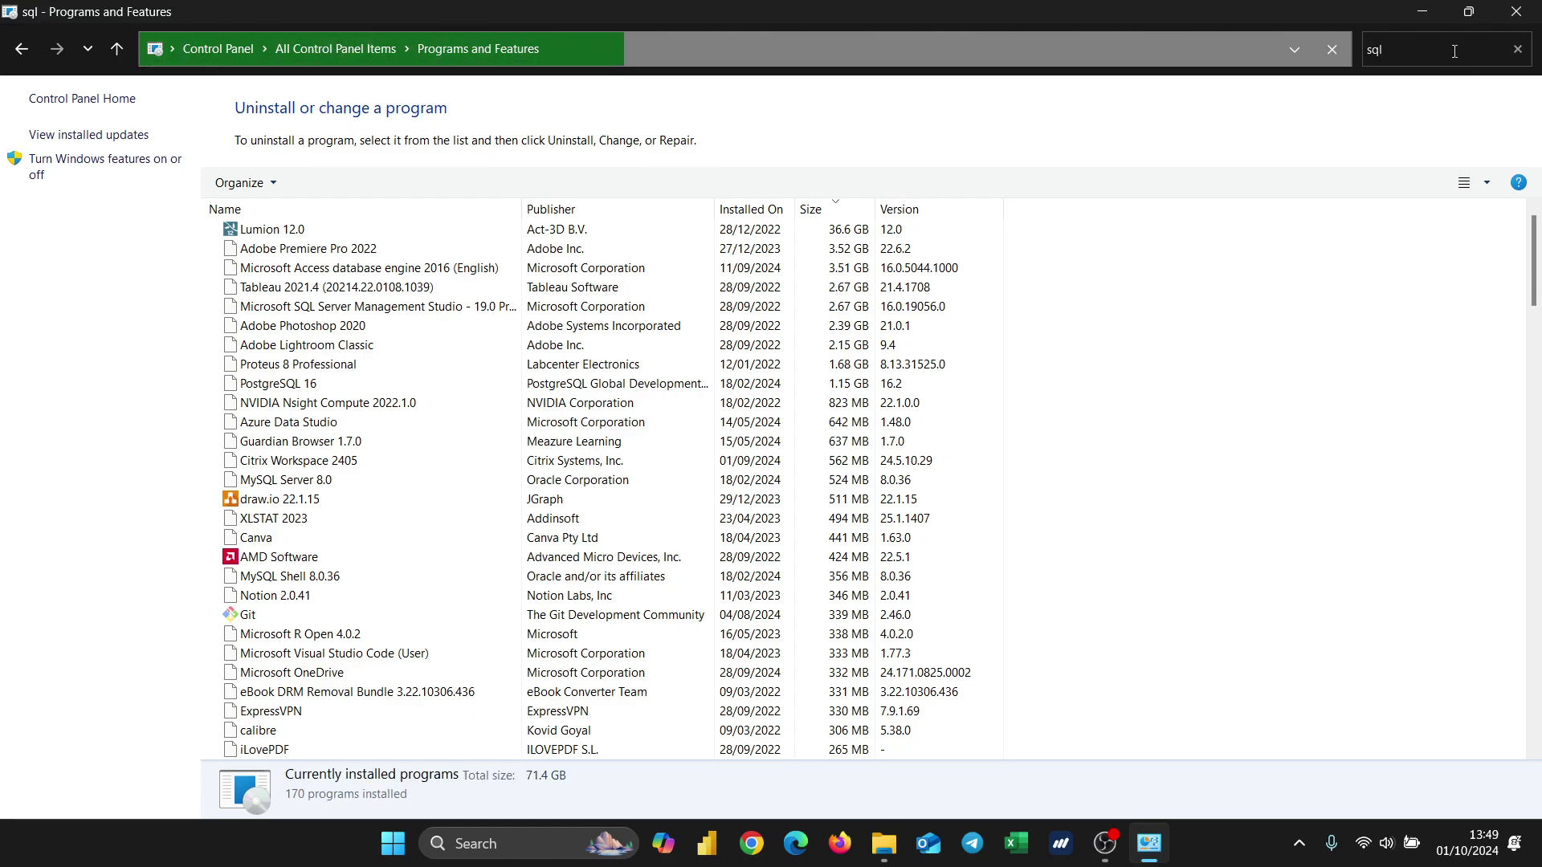
type(" server")
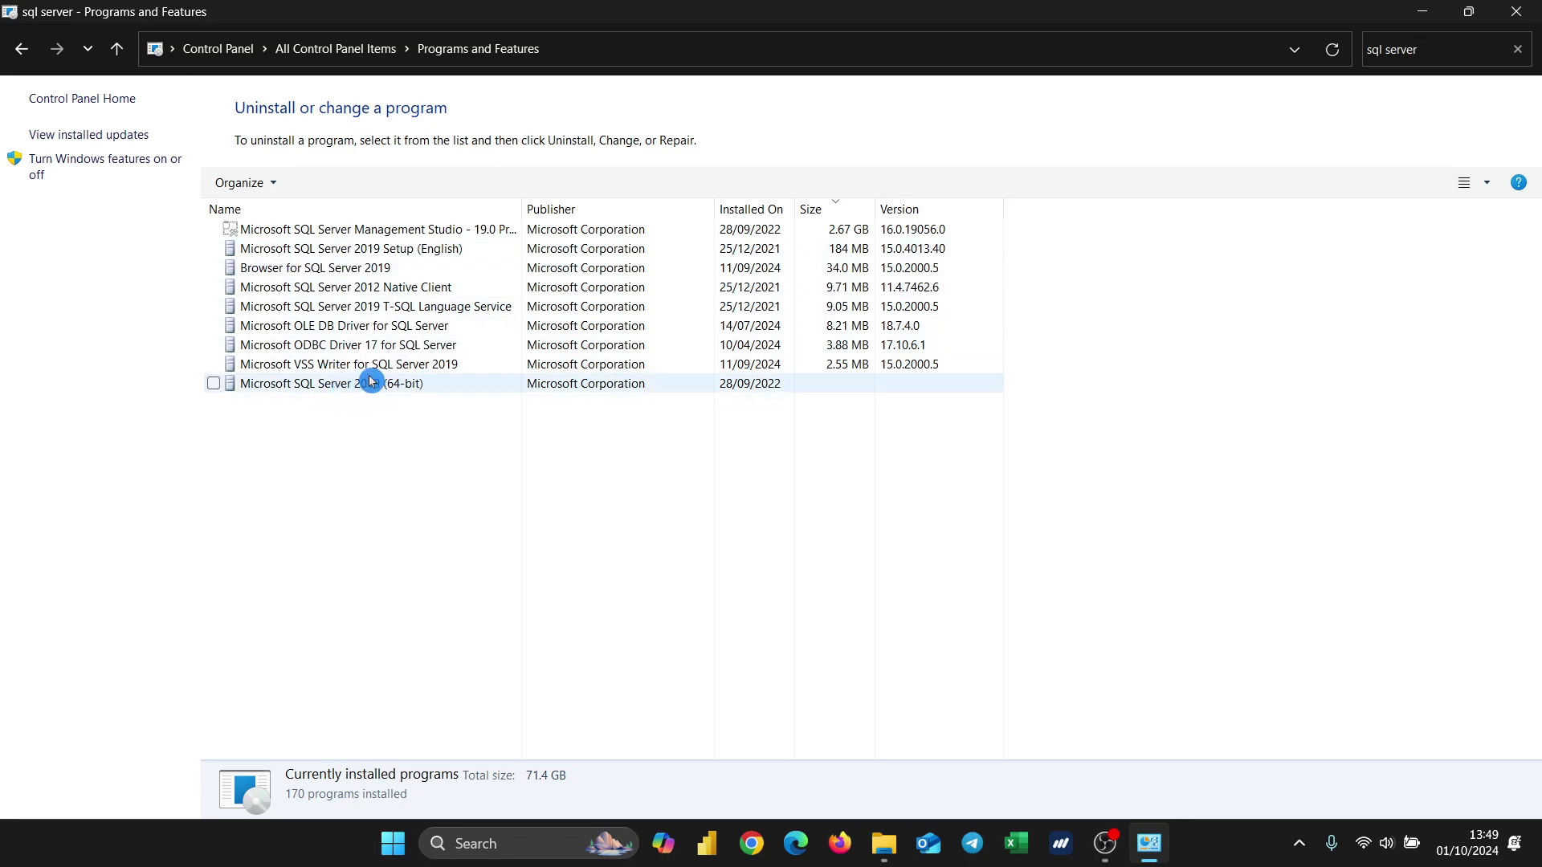
Start removing Microsoft SQL Server 2019 (64-bit) and choose MSSQLSERVER as the instance to remove features from
left_click(436, 389)
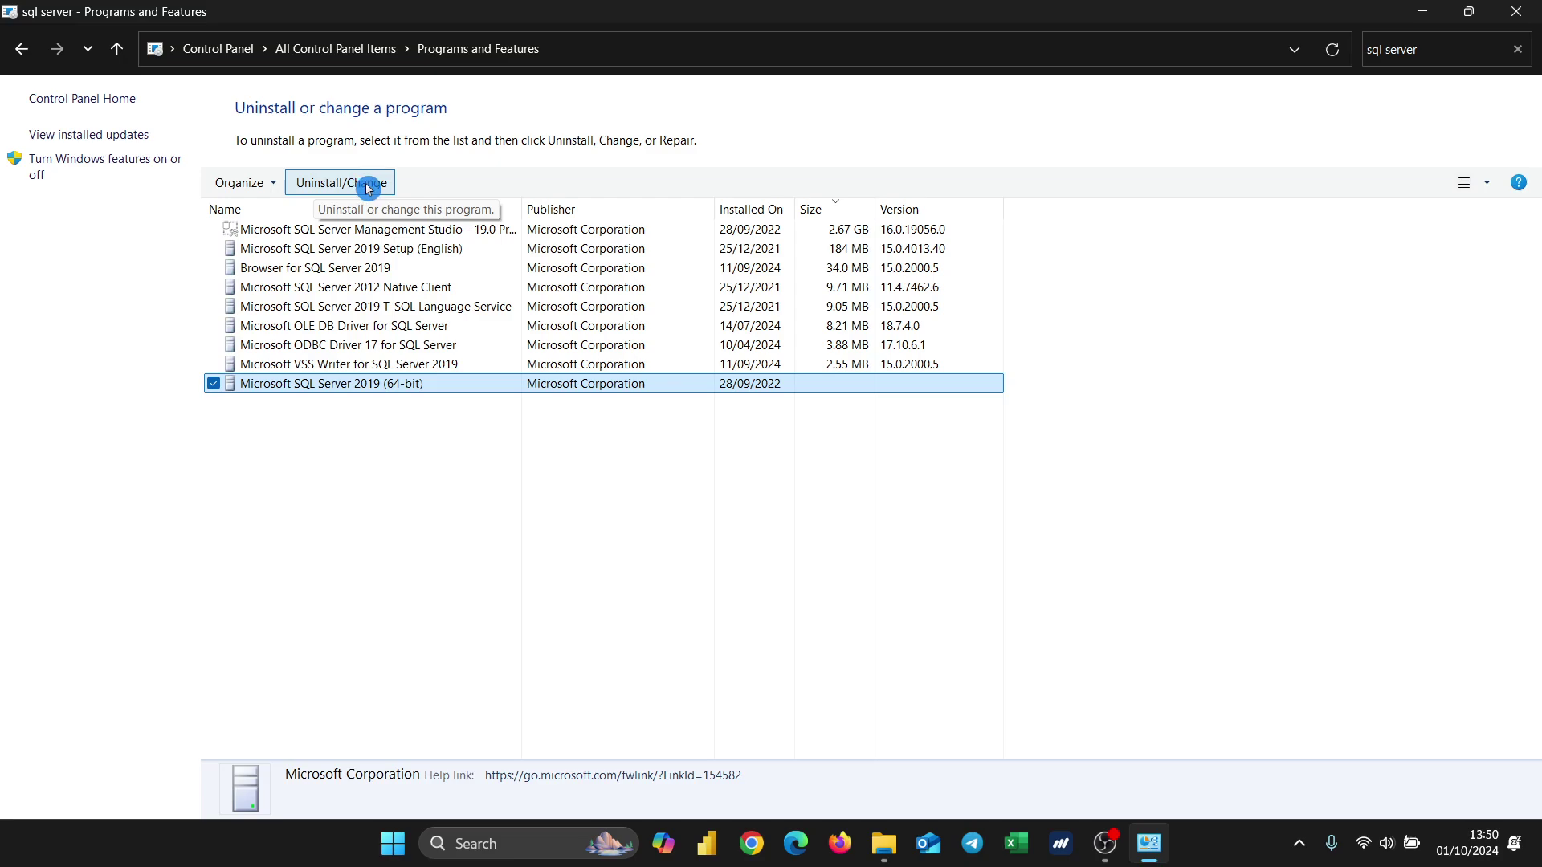
left_click(335, 185)
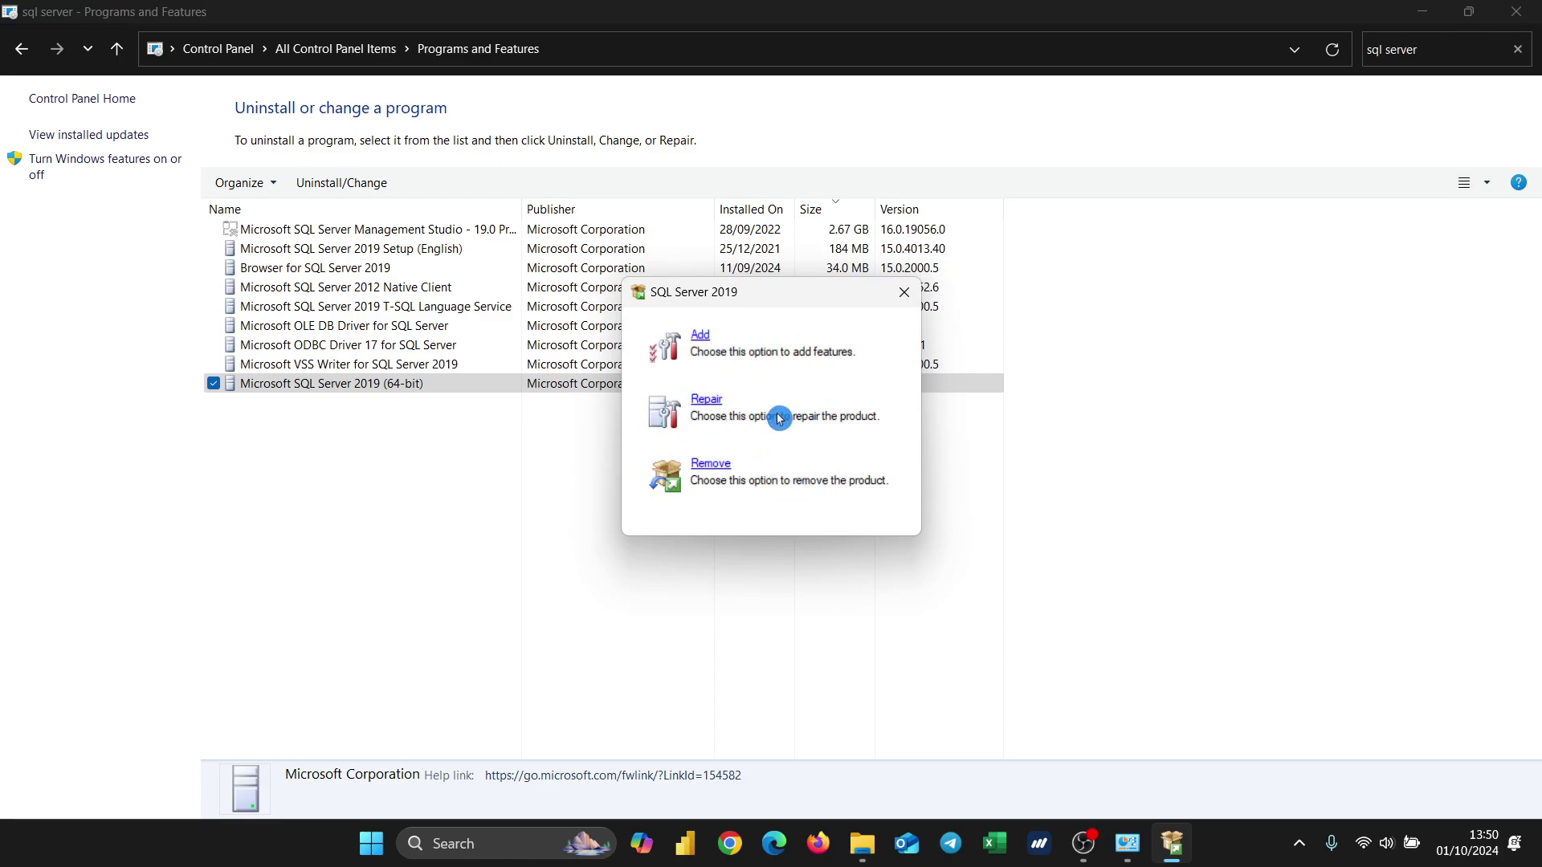
left_click(710, 464)
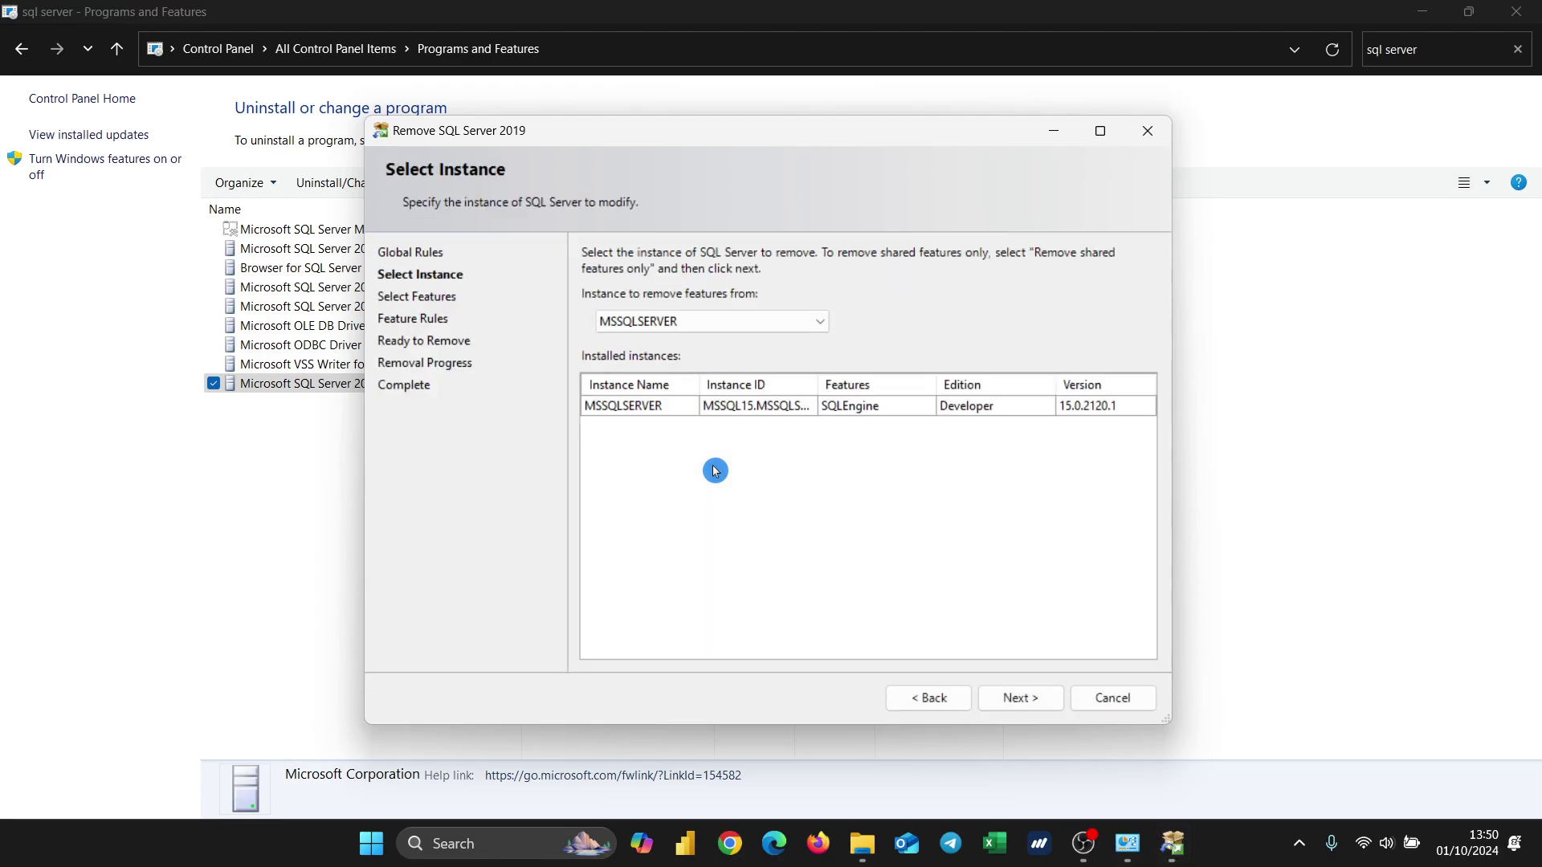
left_click(755, 325)
left_click(754, 337)
left_click(1016, 702)
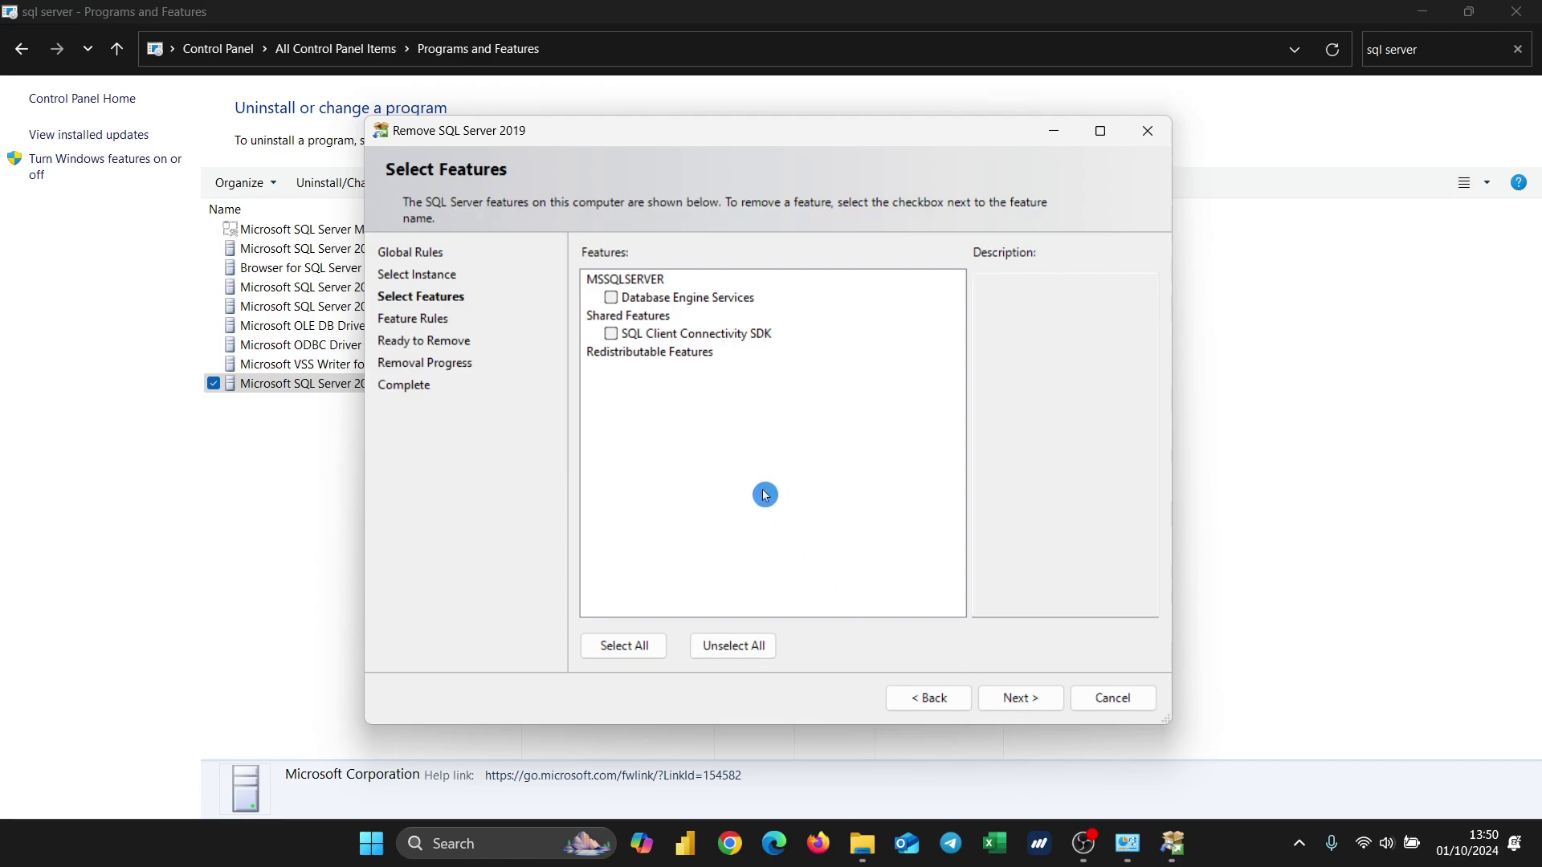
Remove the Database Engine Services and SQL Client Connectivity SDK features, and close the removal wizard once it completes
left_click(611, 298)
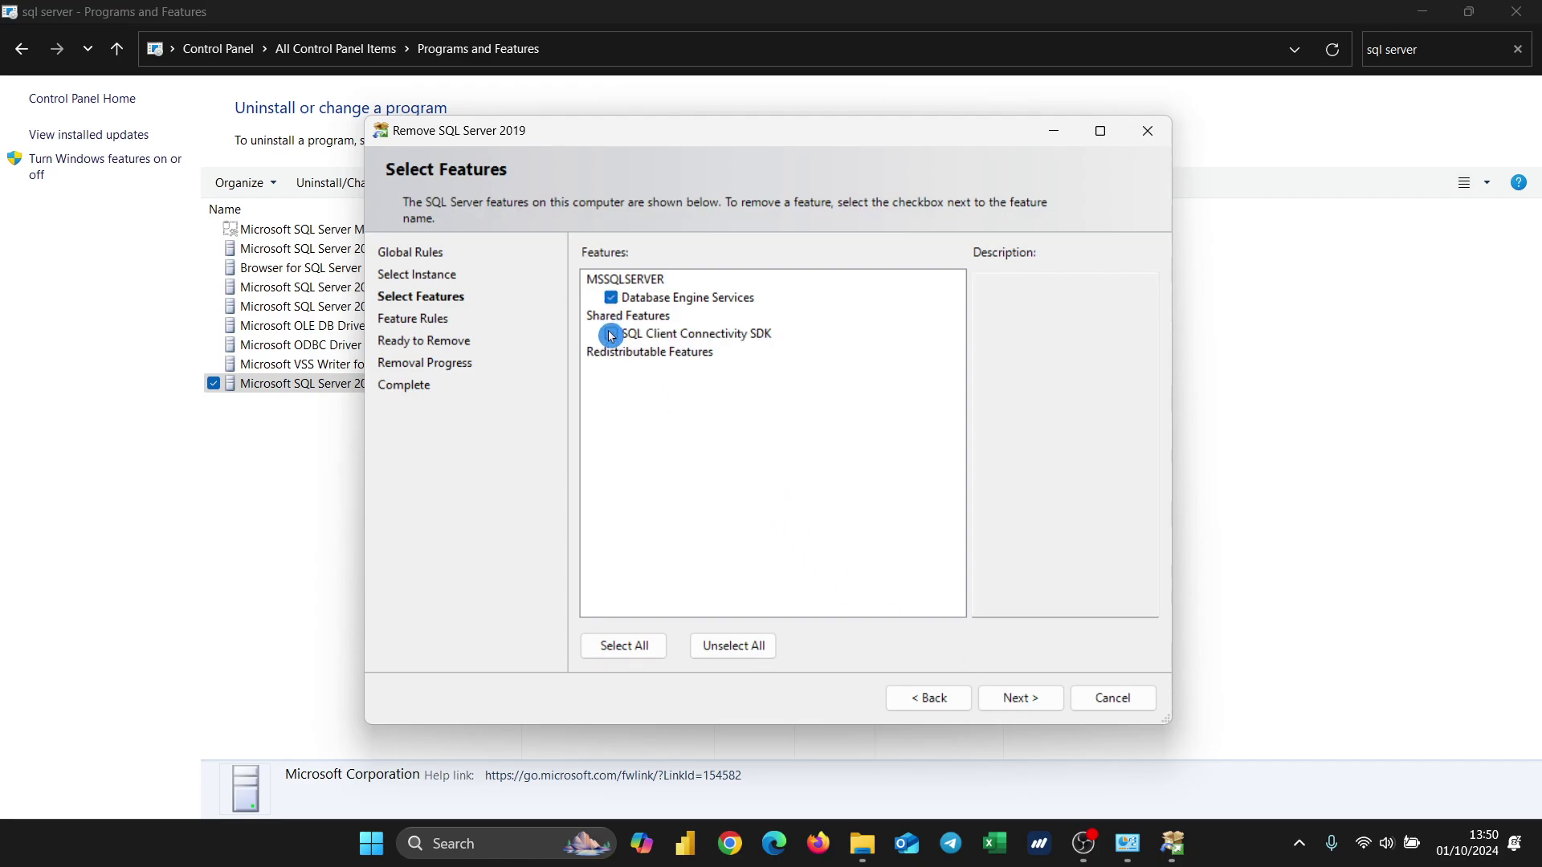
left_click(612, 333)
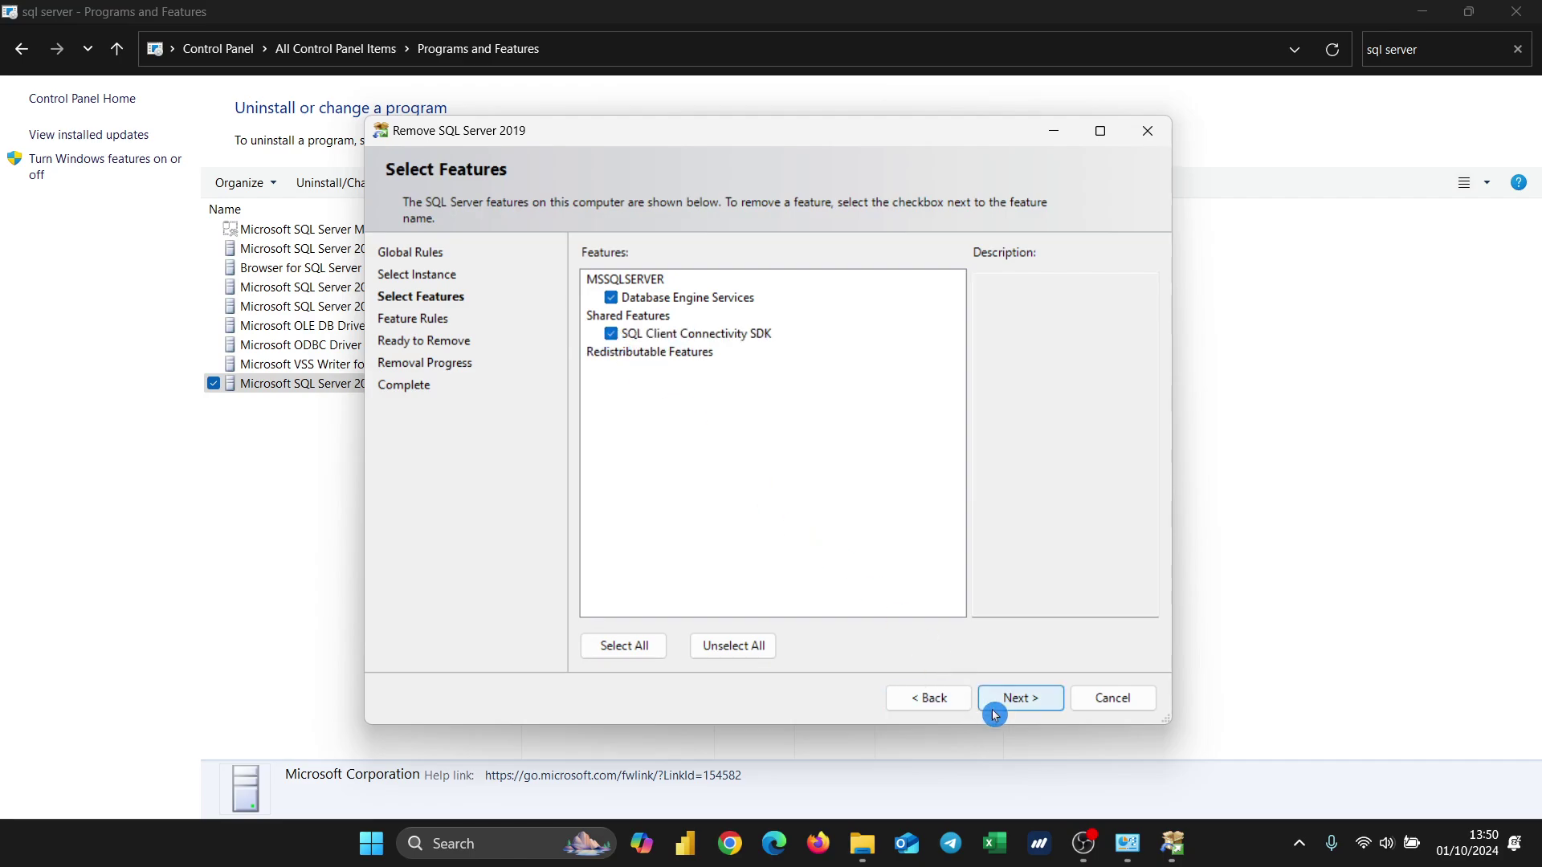
left_click(1016, 698)
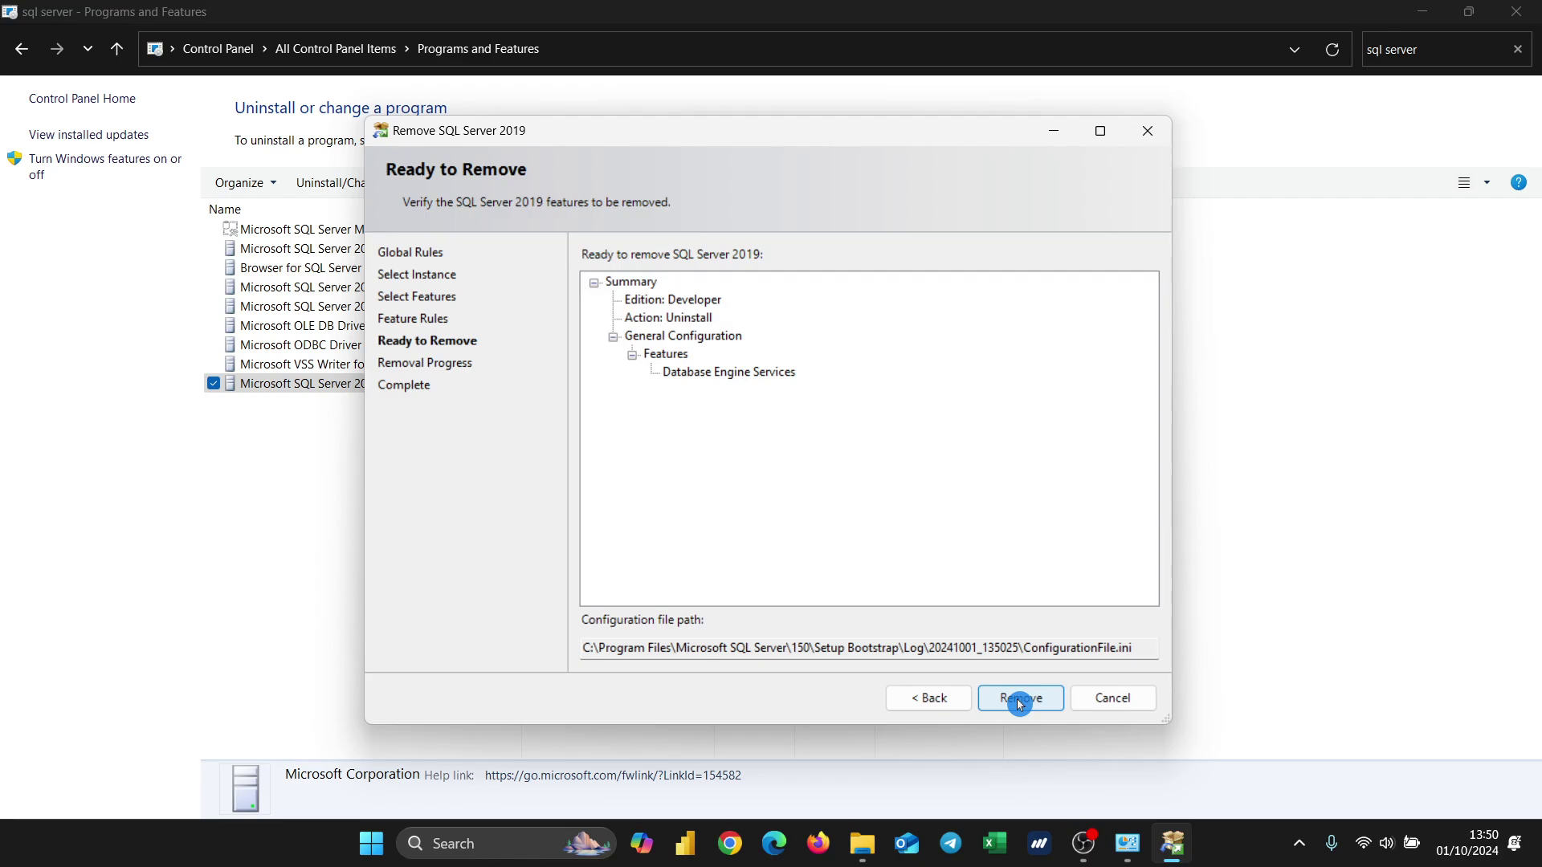
left_click(1020, 701)
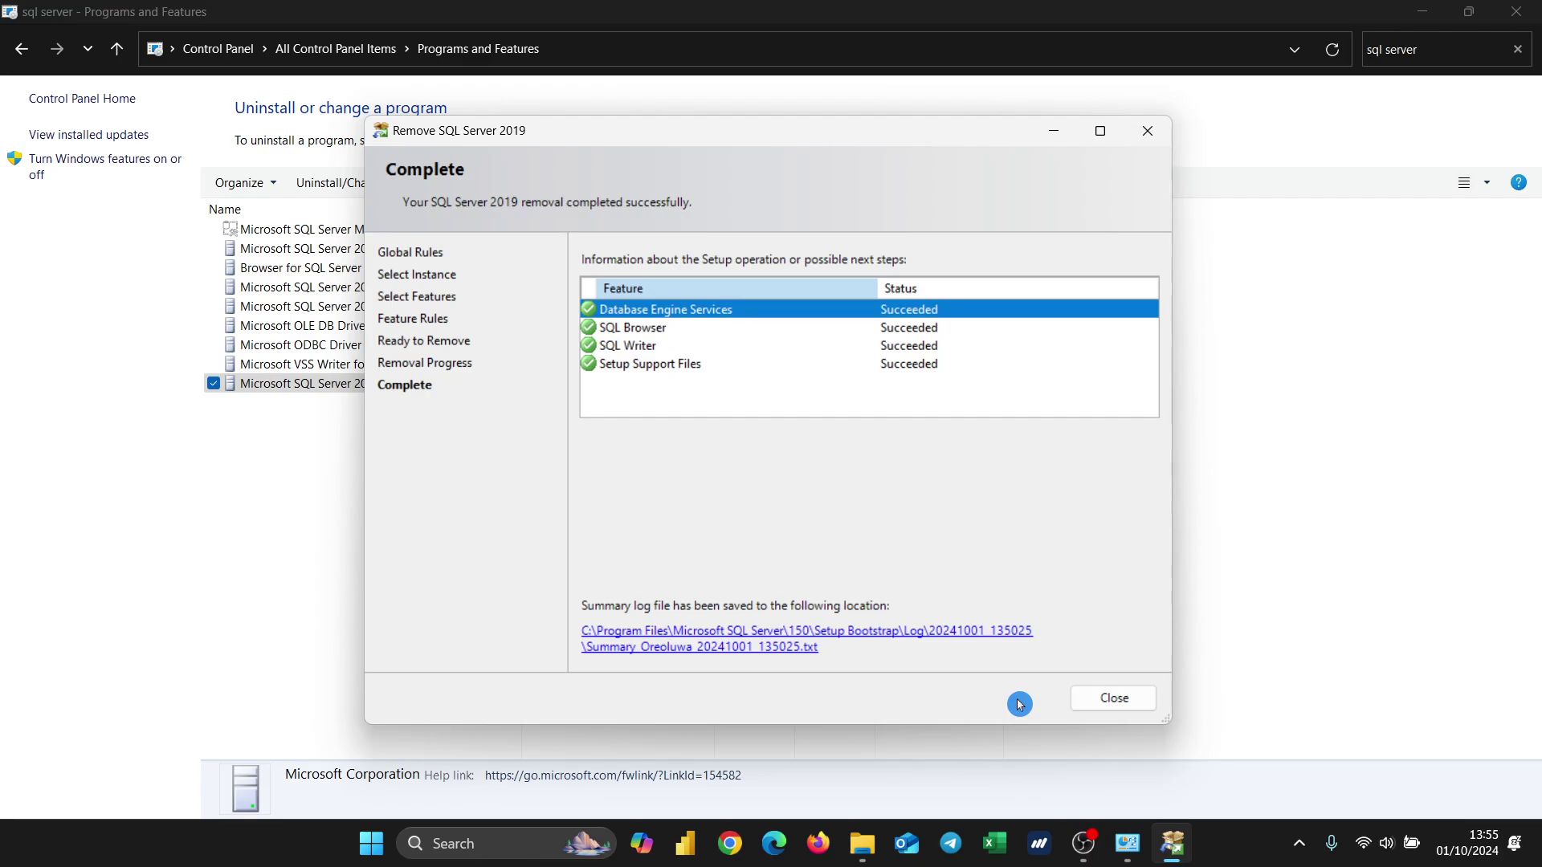
left_click(1114, 698)
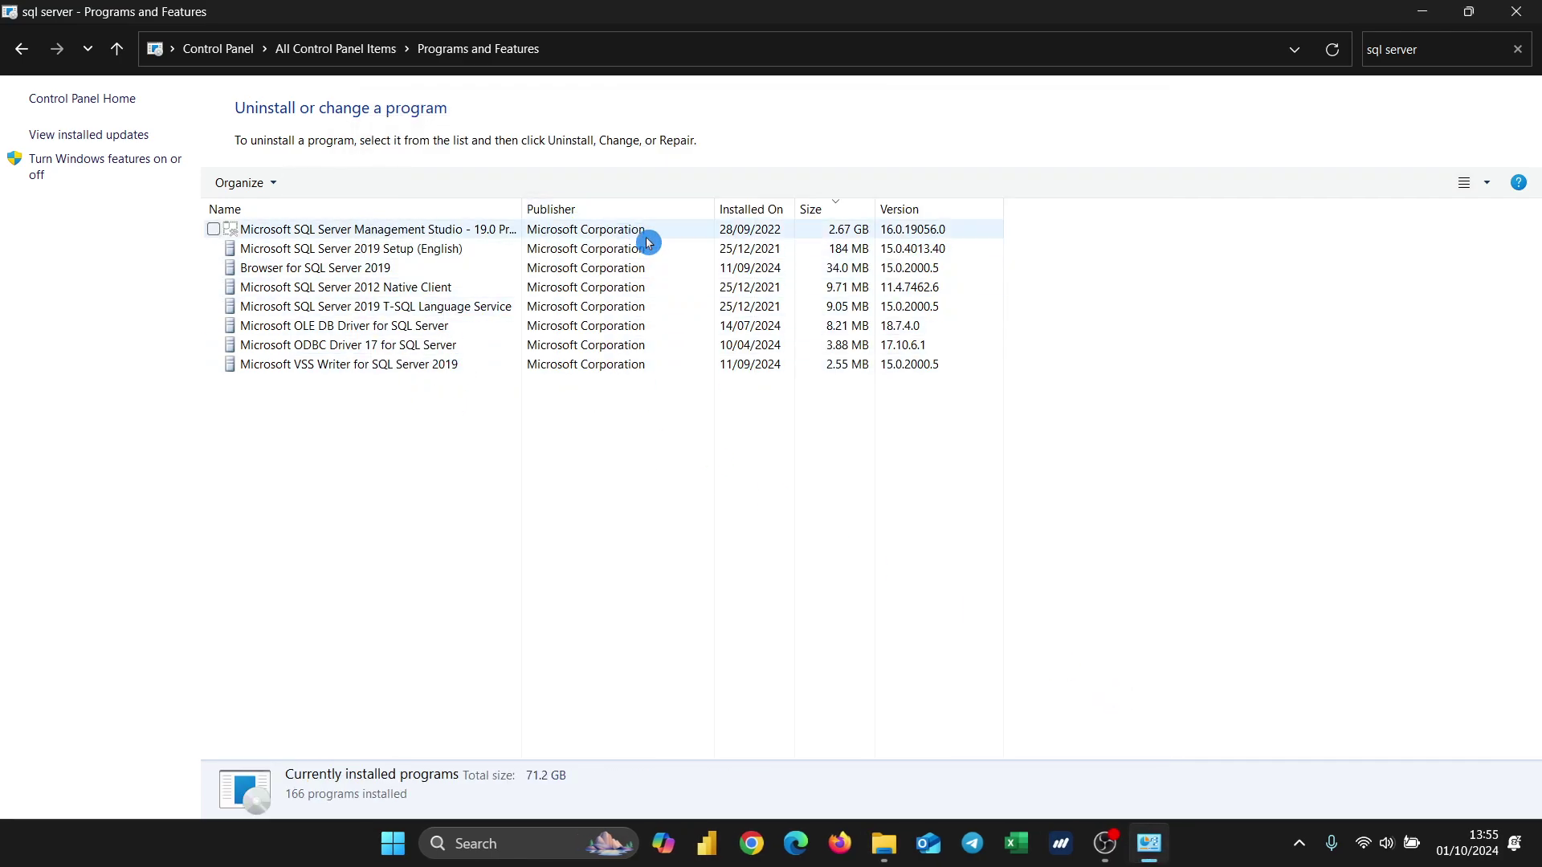
Uninstall Microsoft SQL Server Management Studio 19.0 Preview 2 and close its setup window on completion
left_click(441, 232)
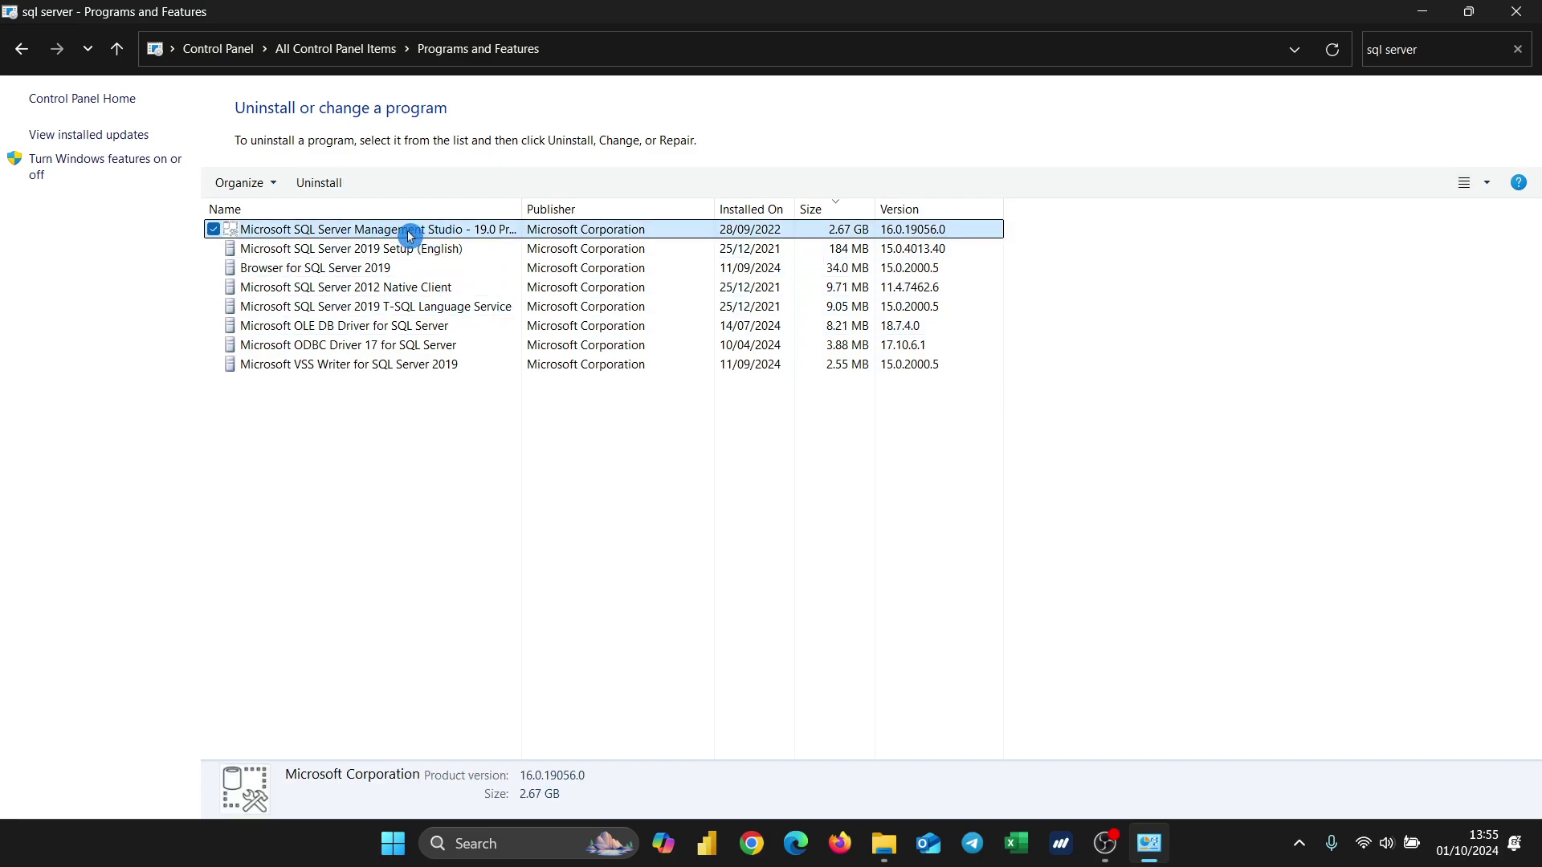
left_click(322, 184)
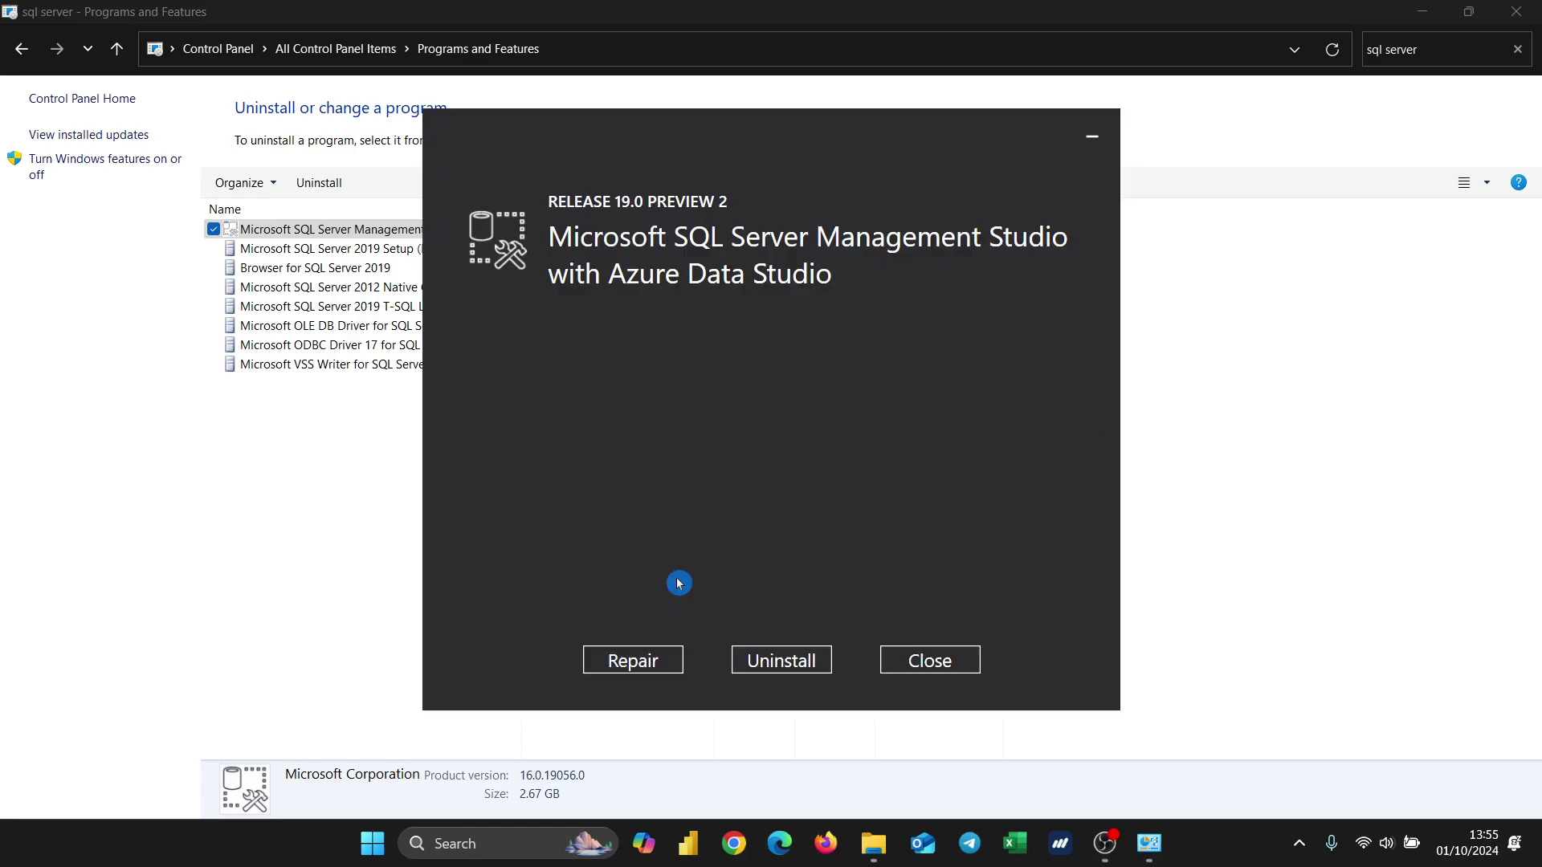
left_click(788, 662)
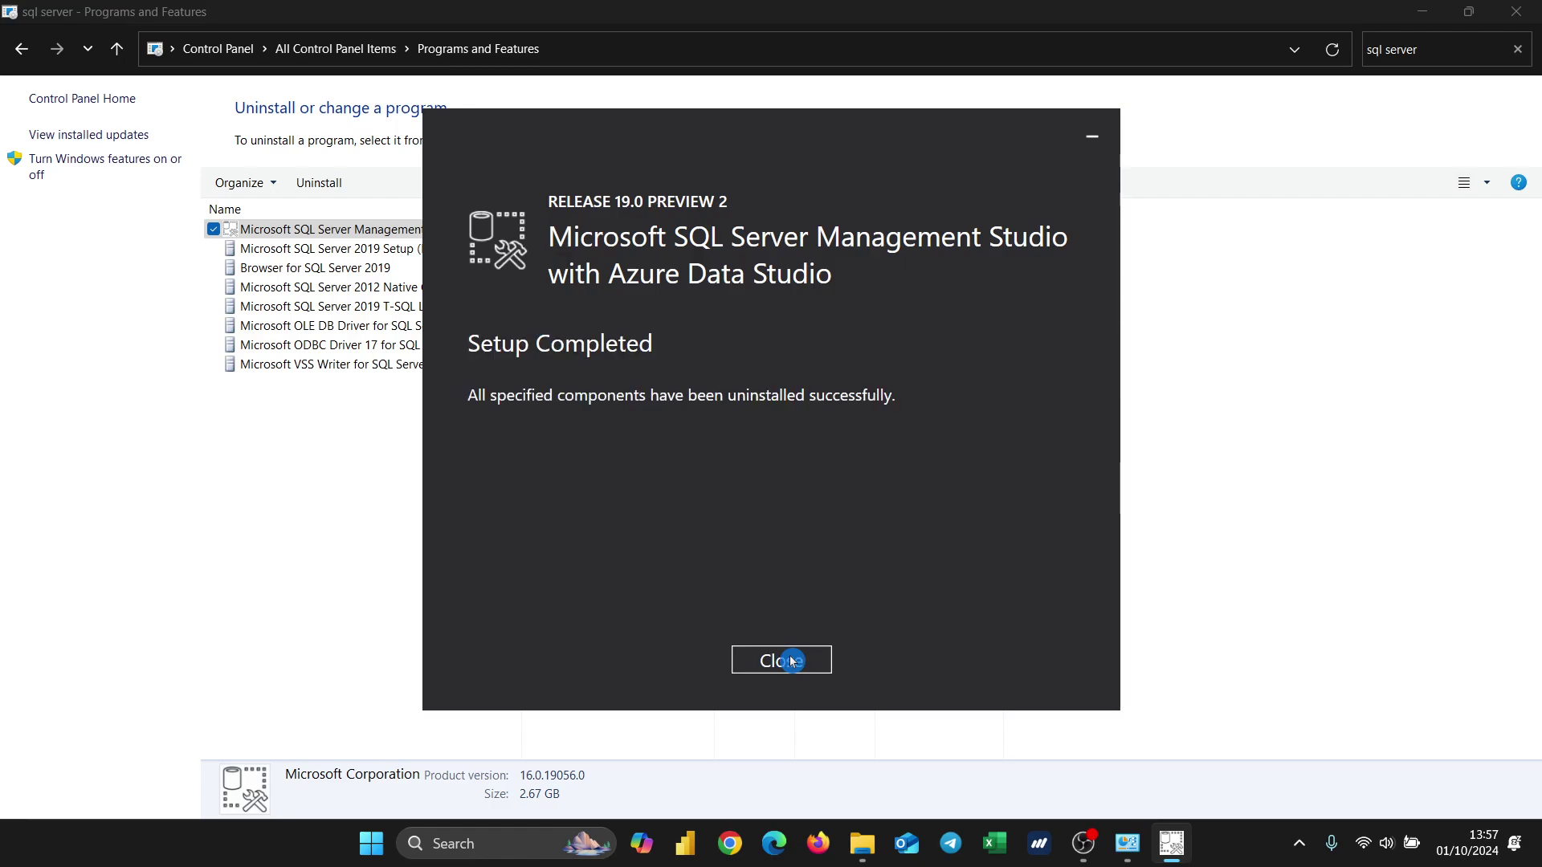
left_click(792, 661)
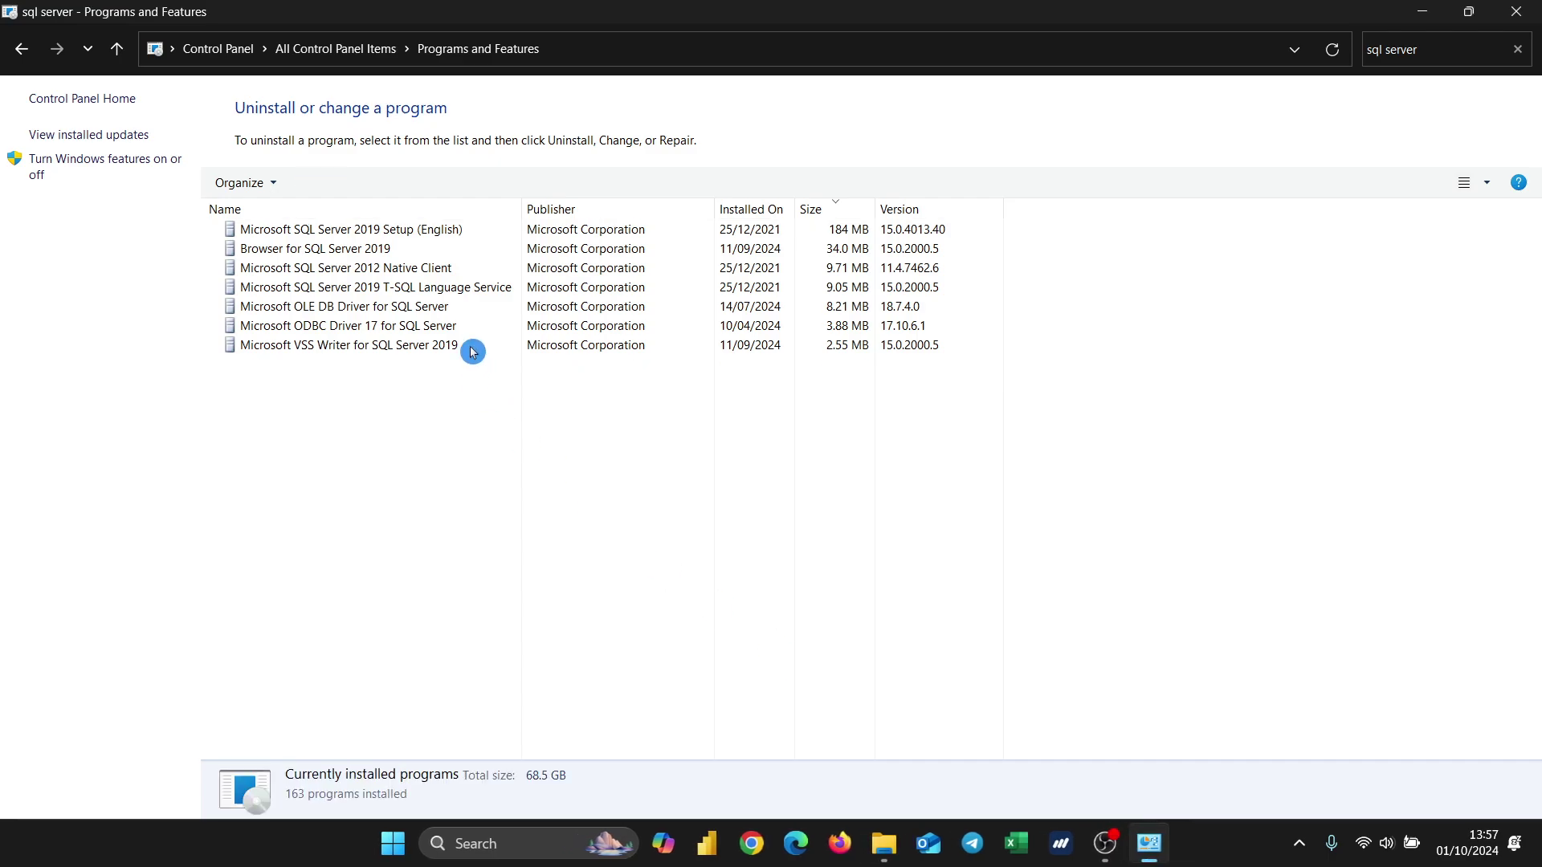
Uninstall the leftover Microsoft SQL Server 2019 Setup (English) and Microsoft SQL Server 2012 Native Client entries, dismissing any notices
left_click(423, 228)
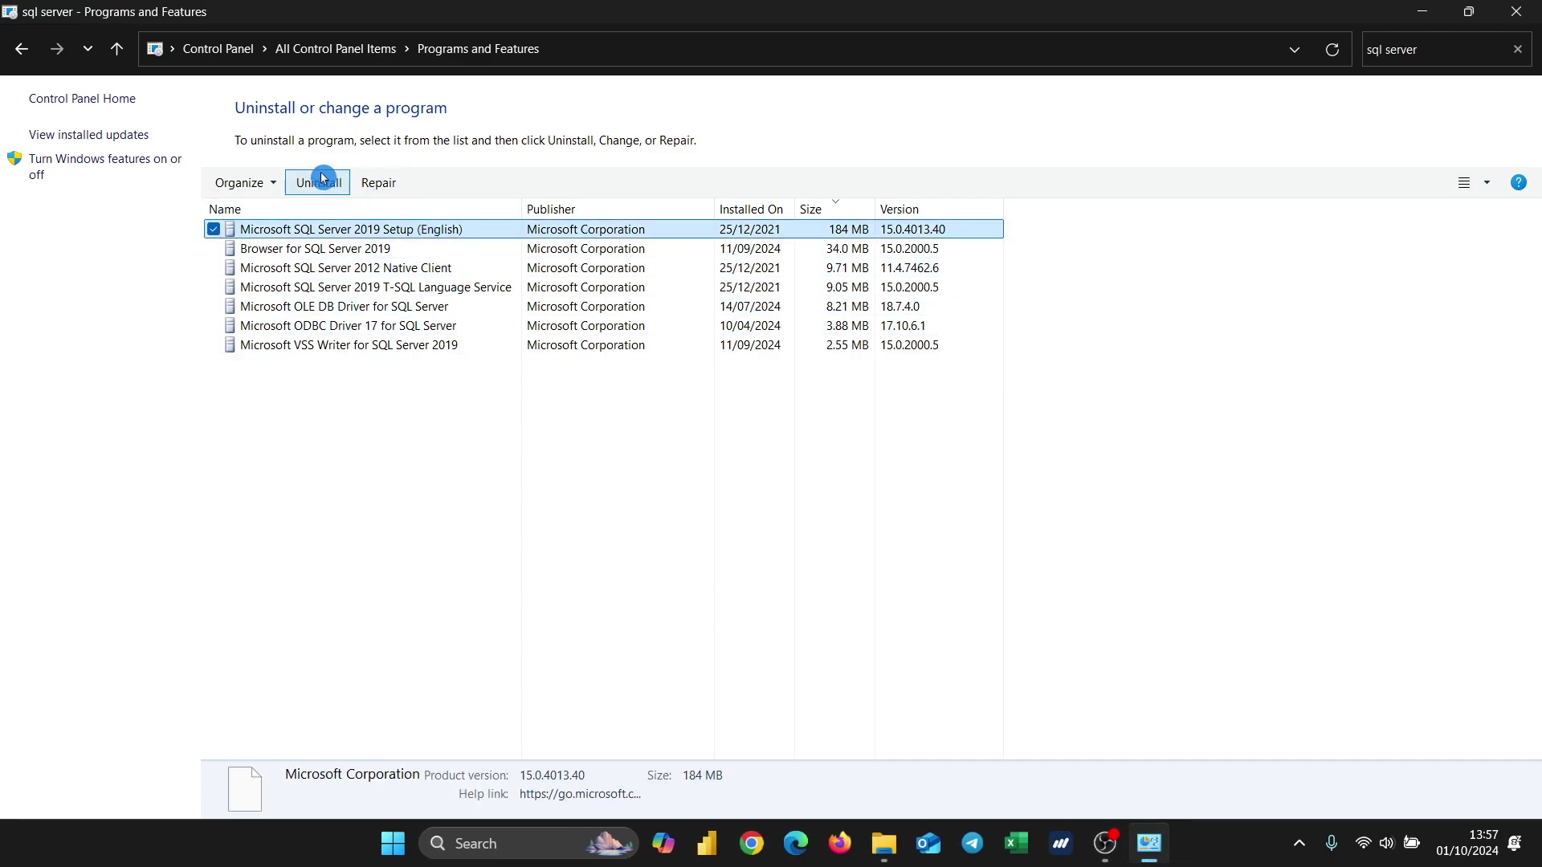
left_click(322, 178)
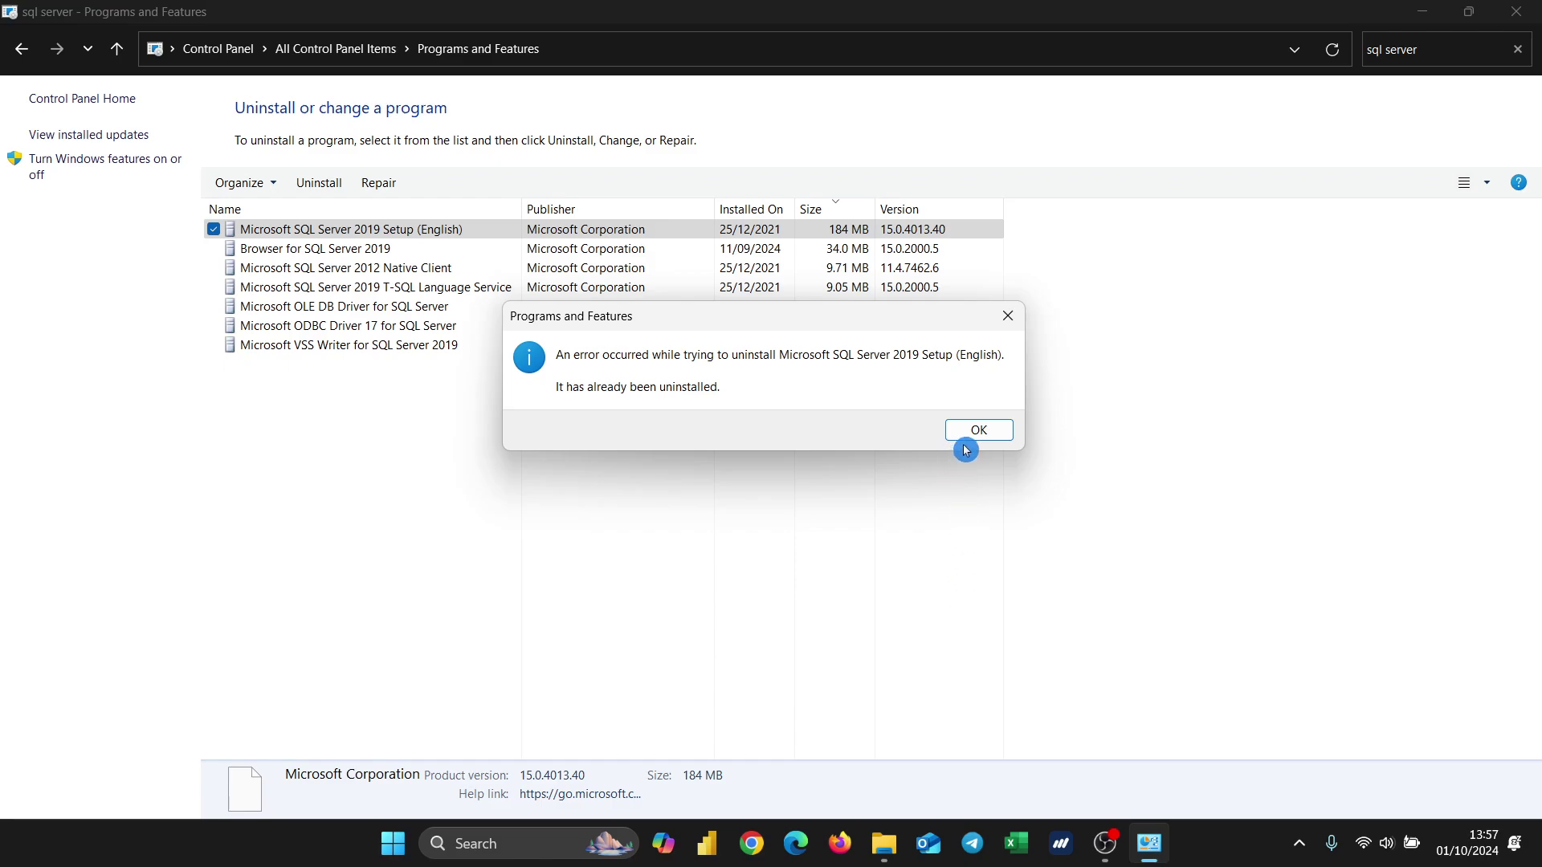
left_click(978, 431)
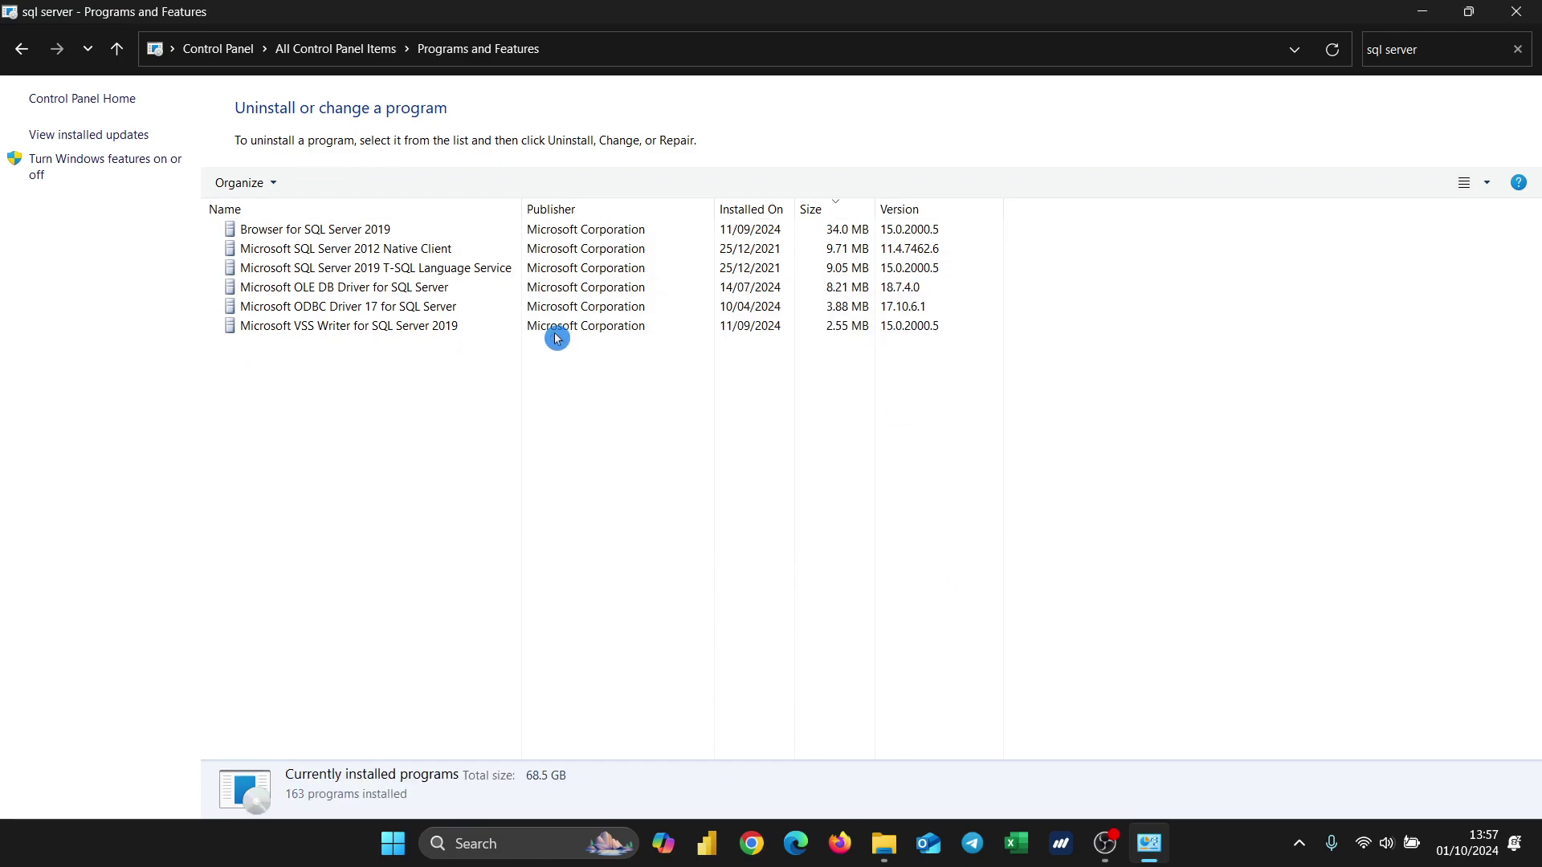
left_click(417, 248)
left_click(322, 183)
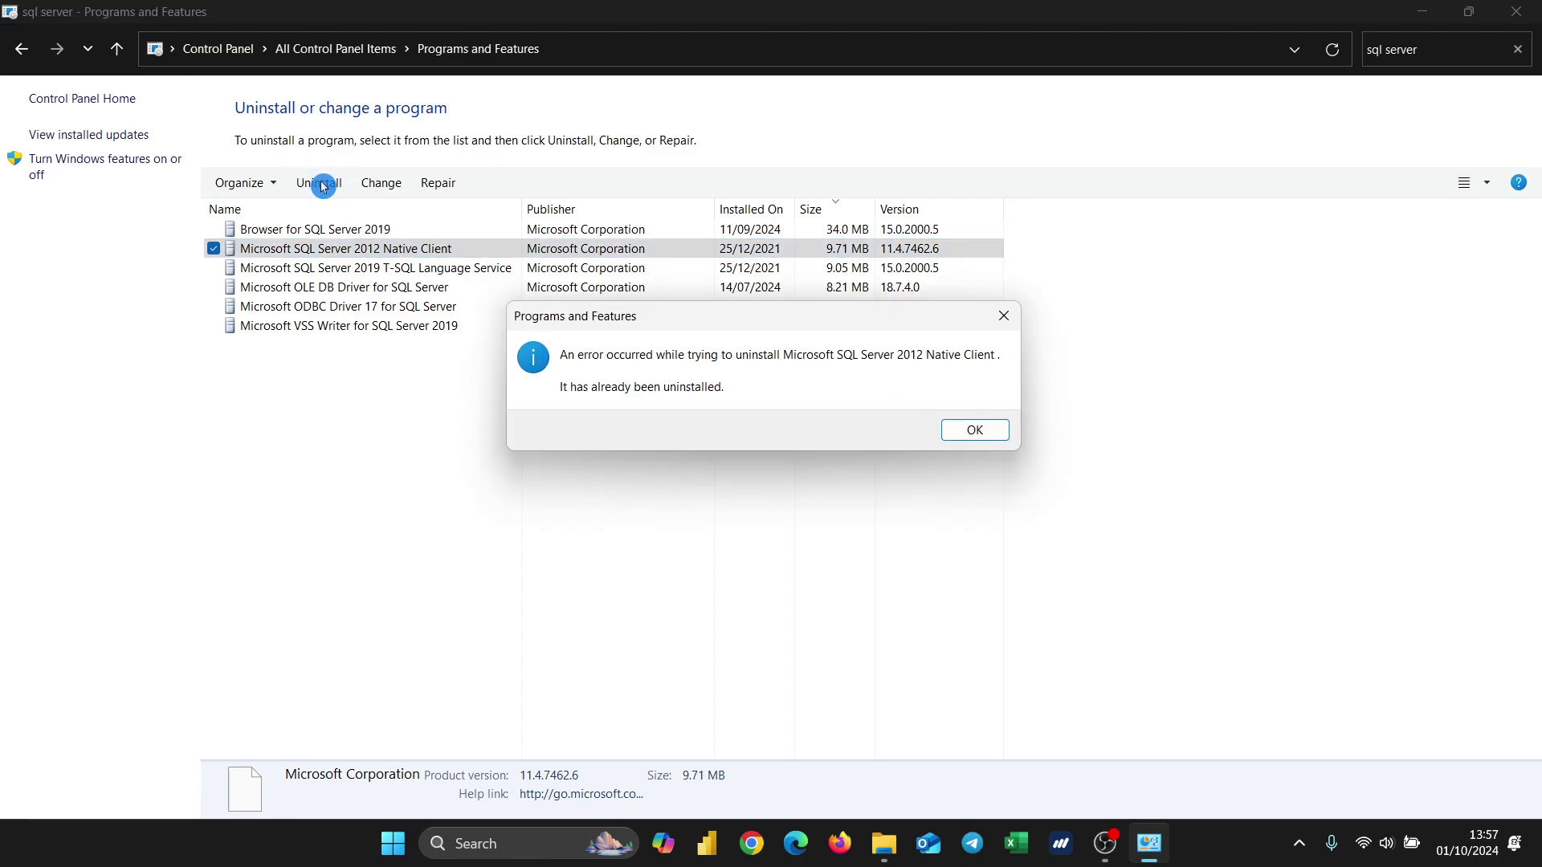
left_click(964, 430)
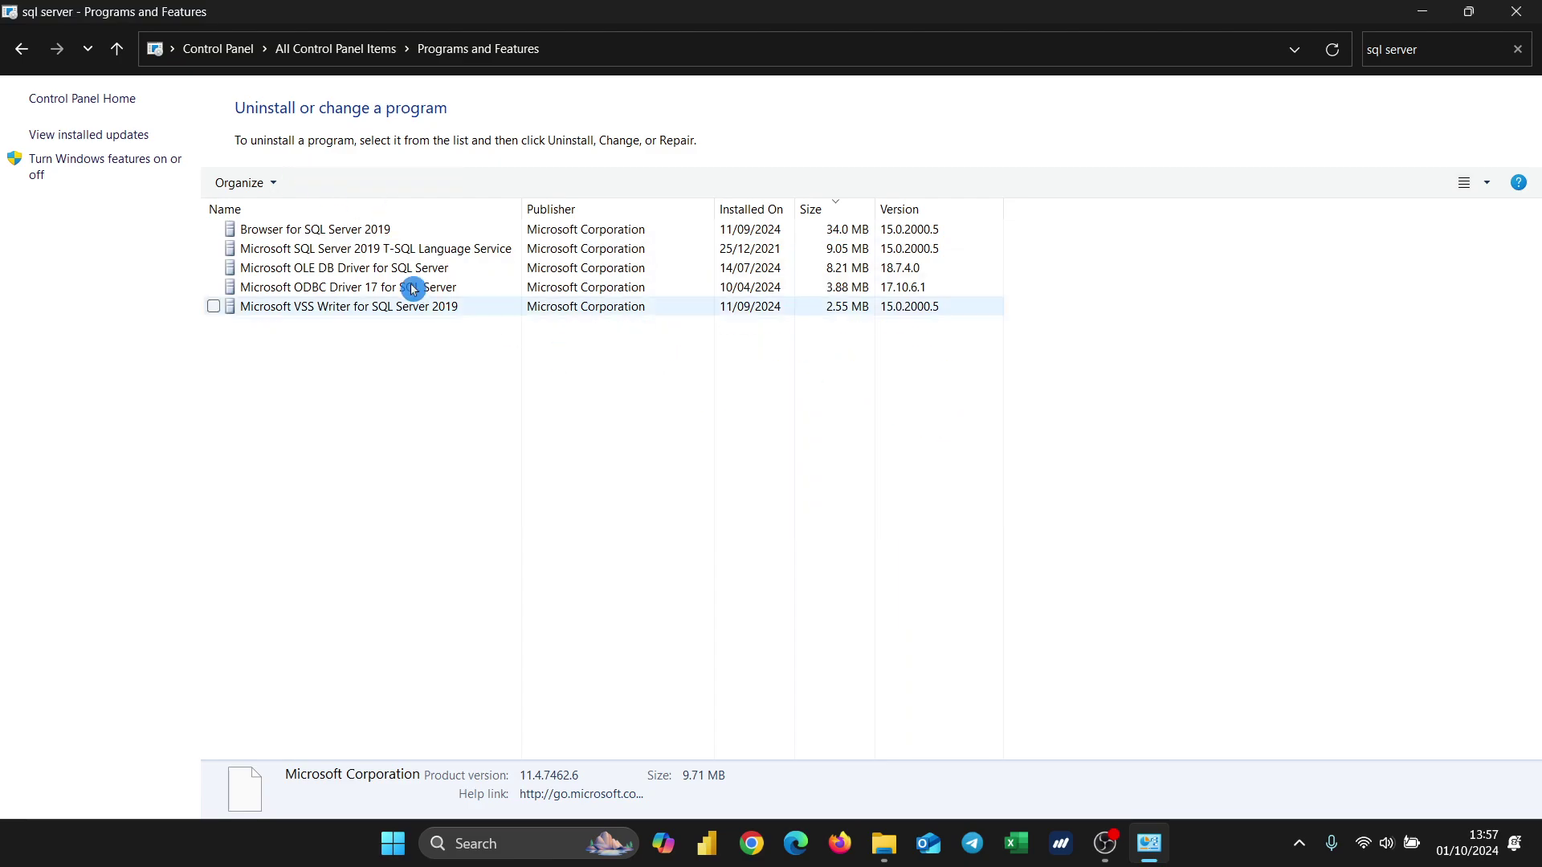
Uninstall the leftover Browser for SQL Server 2019 entry and dismiss the notice
left_click(215, 231)
left_click(215, 252)
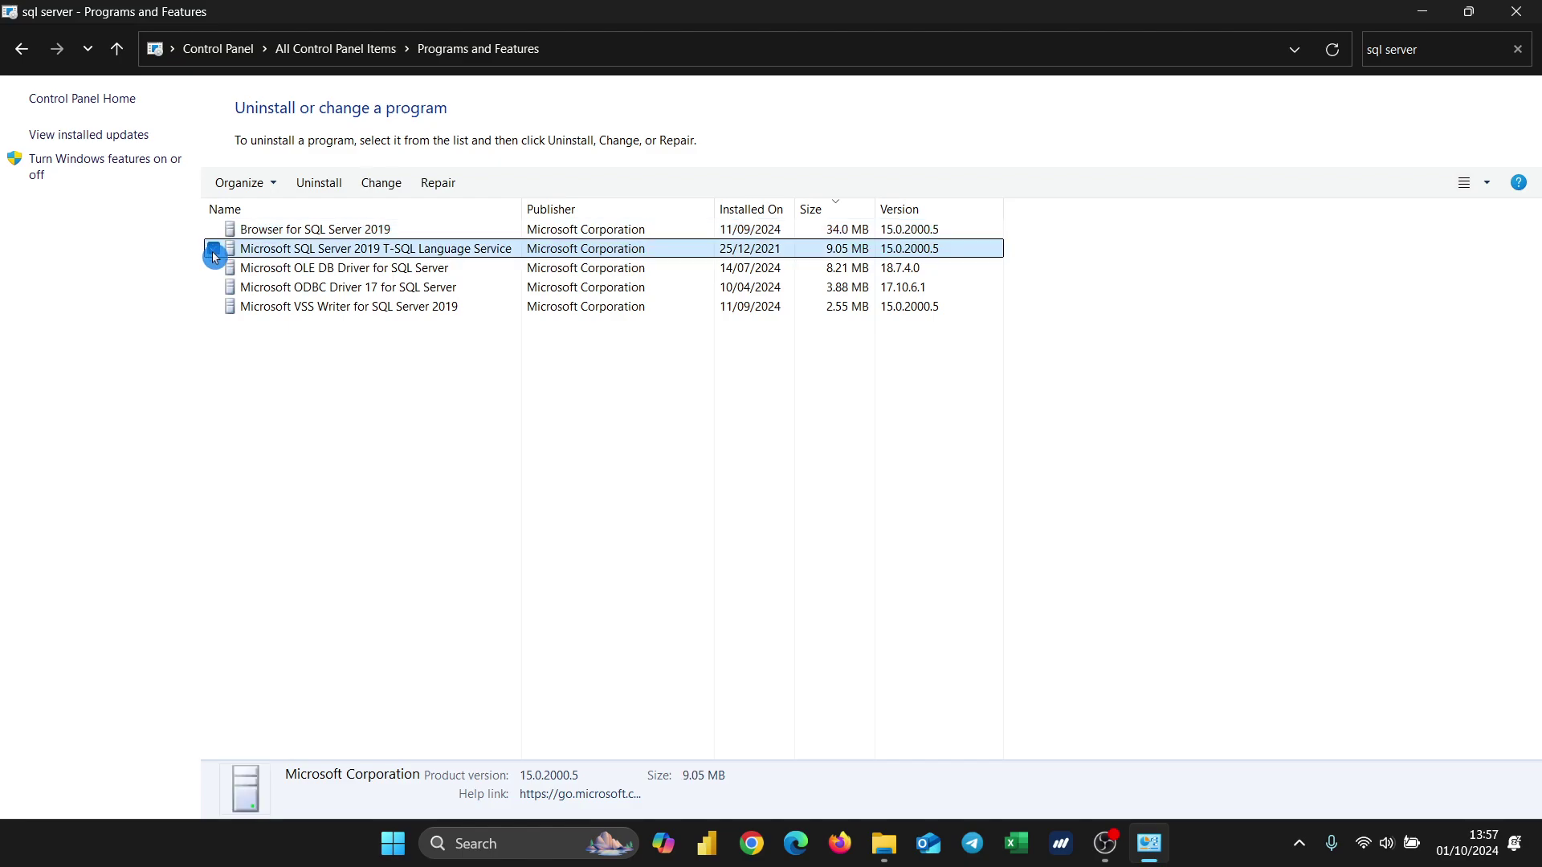
left_click(214, 269)
left_click(215, 233)
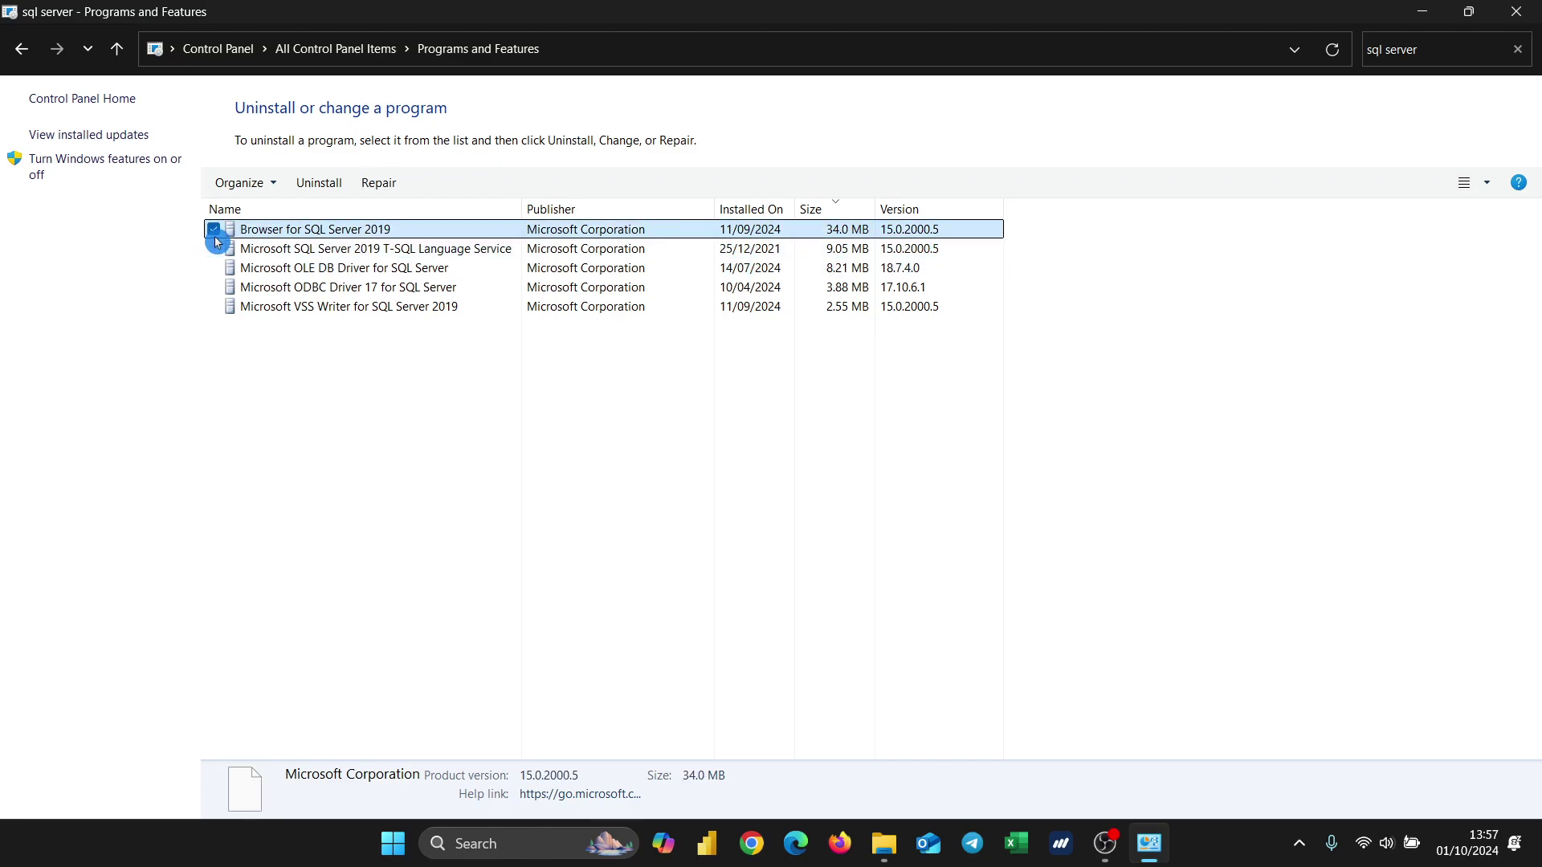
left_click(319, 183)
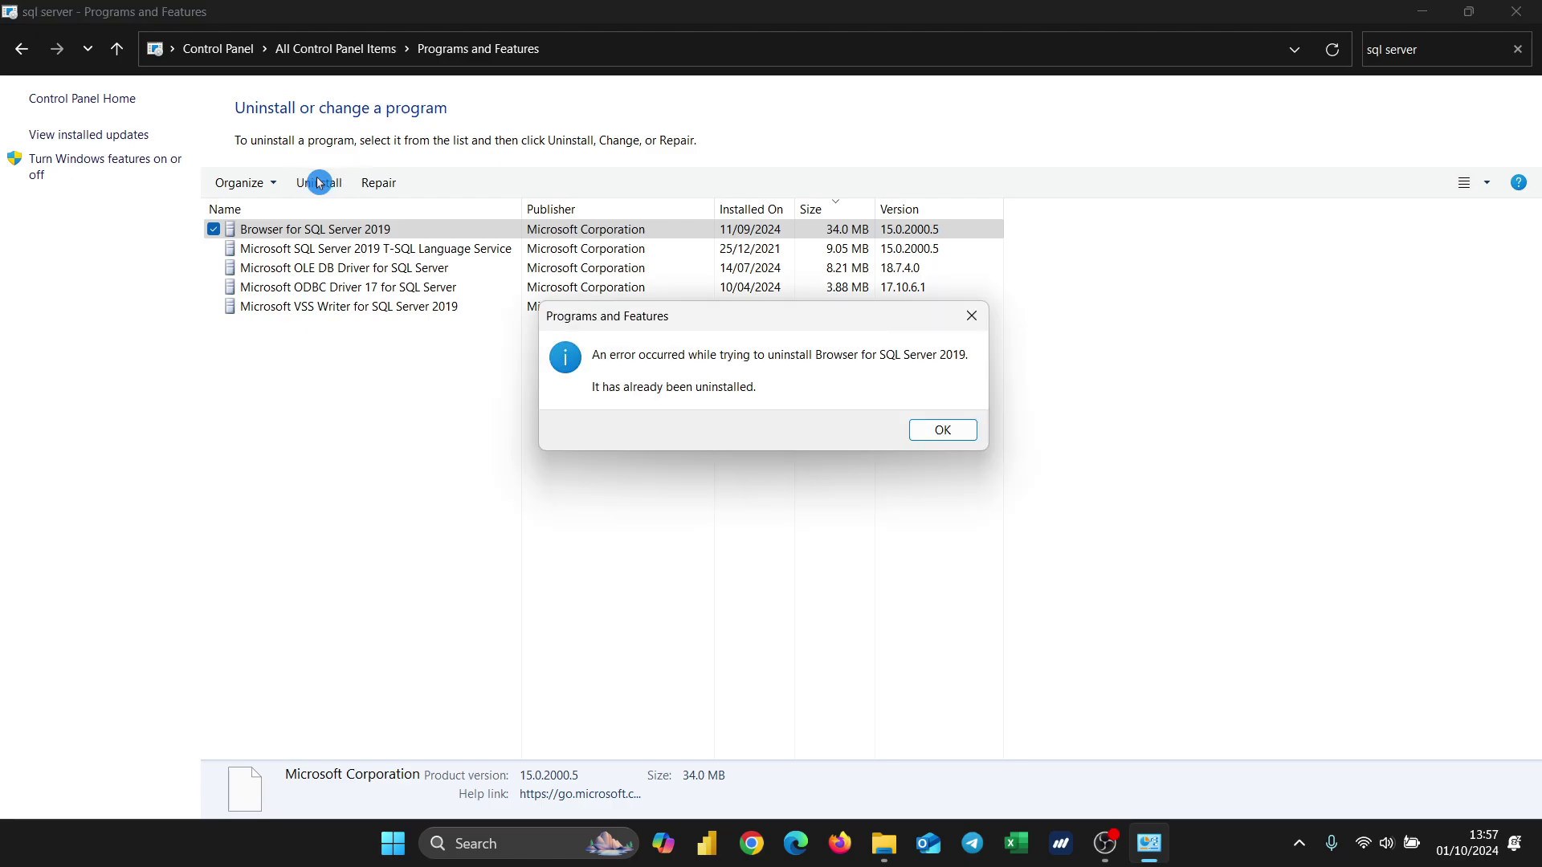
left_click(937, 430)
Uninstall the Microsoft SQL Server 2019 T-SQL Language Service and Microsoft VSS Writer for SQL Server 2019, dismissing any notices
left_click(321, 230)
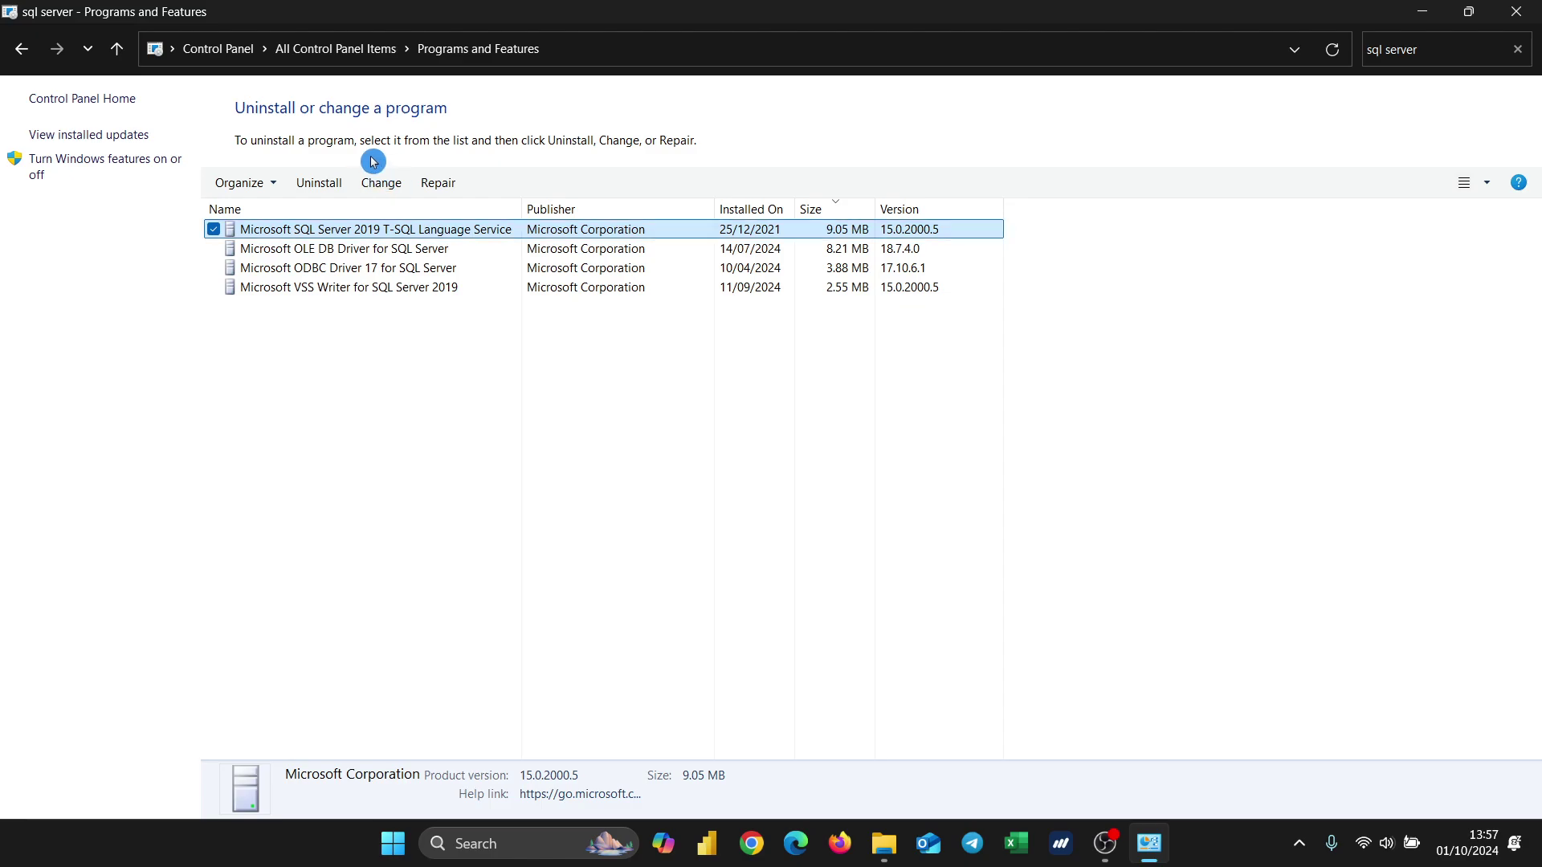
left_click(329, 171)
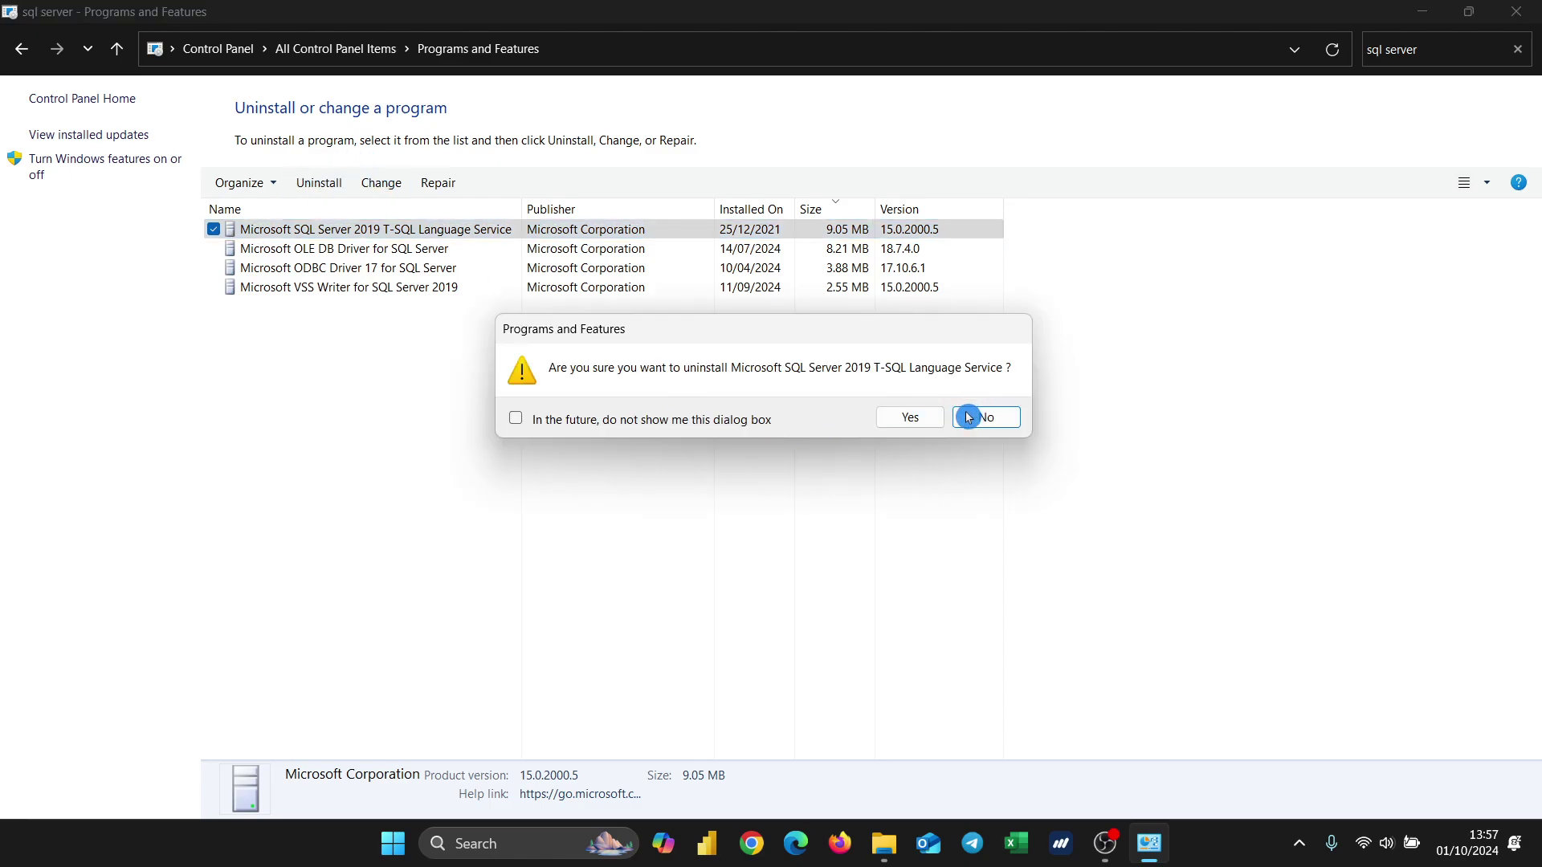
left_click(910, 418)
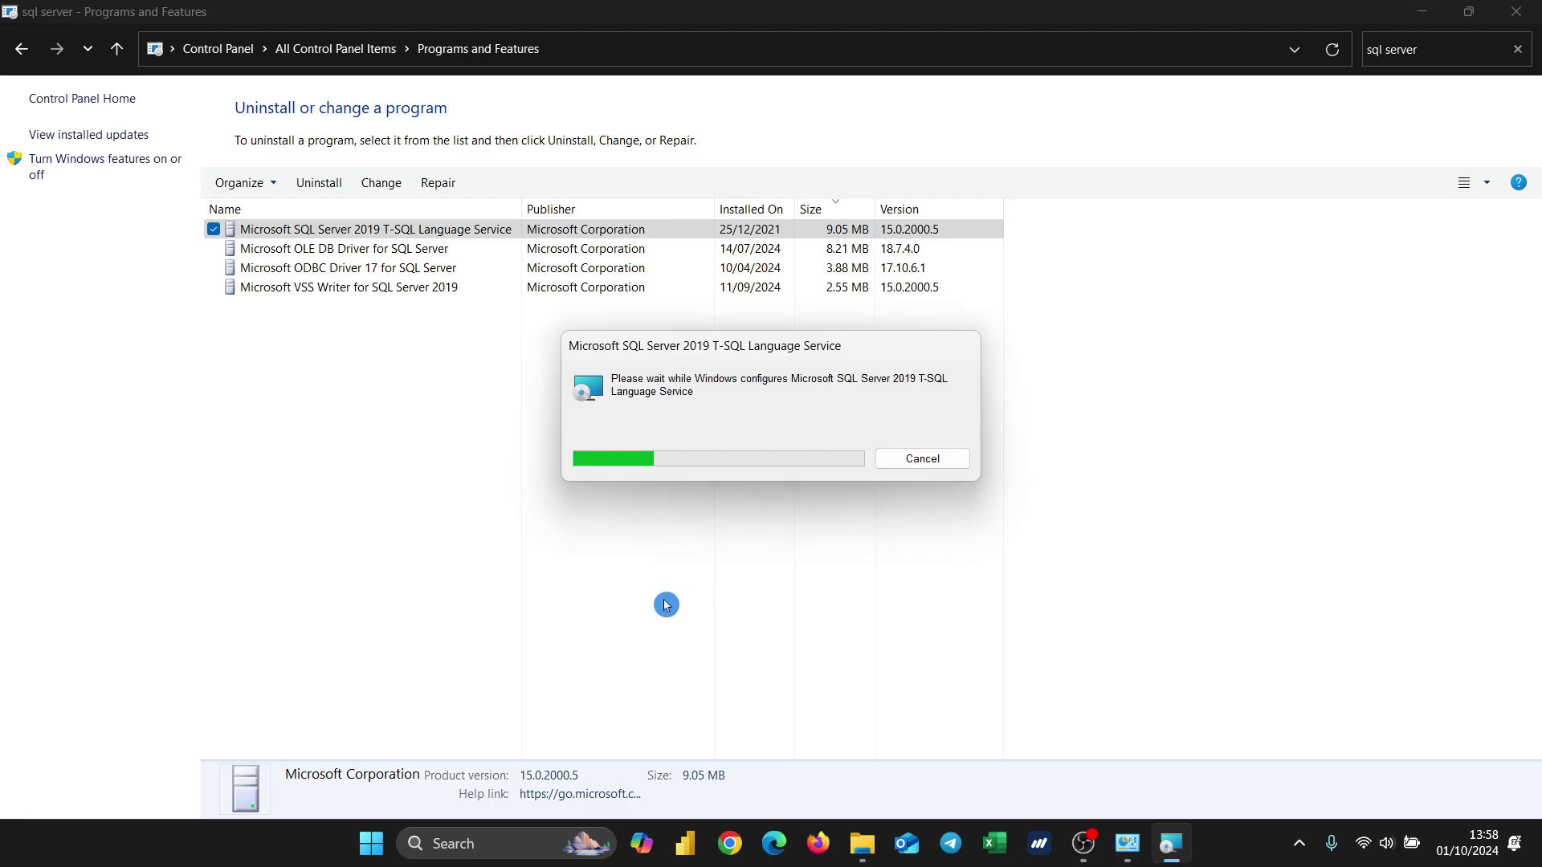
left_click(404, 270)
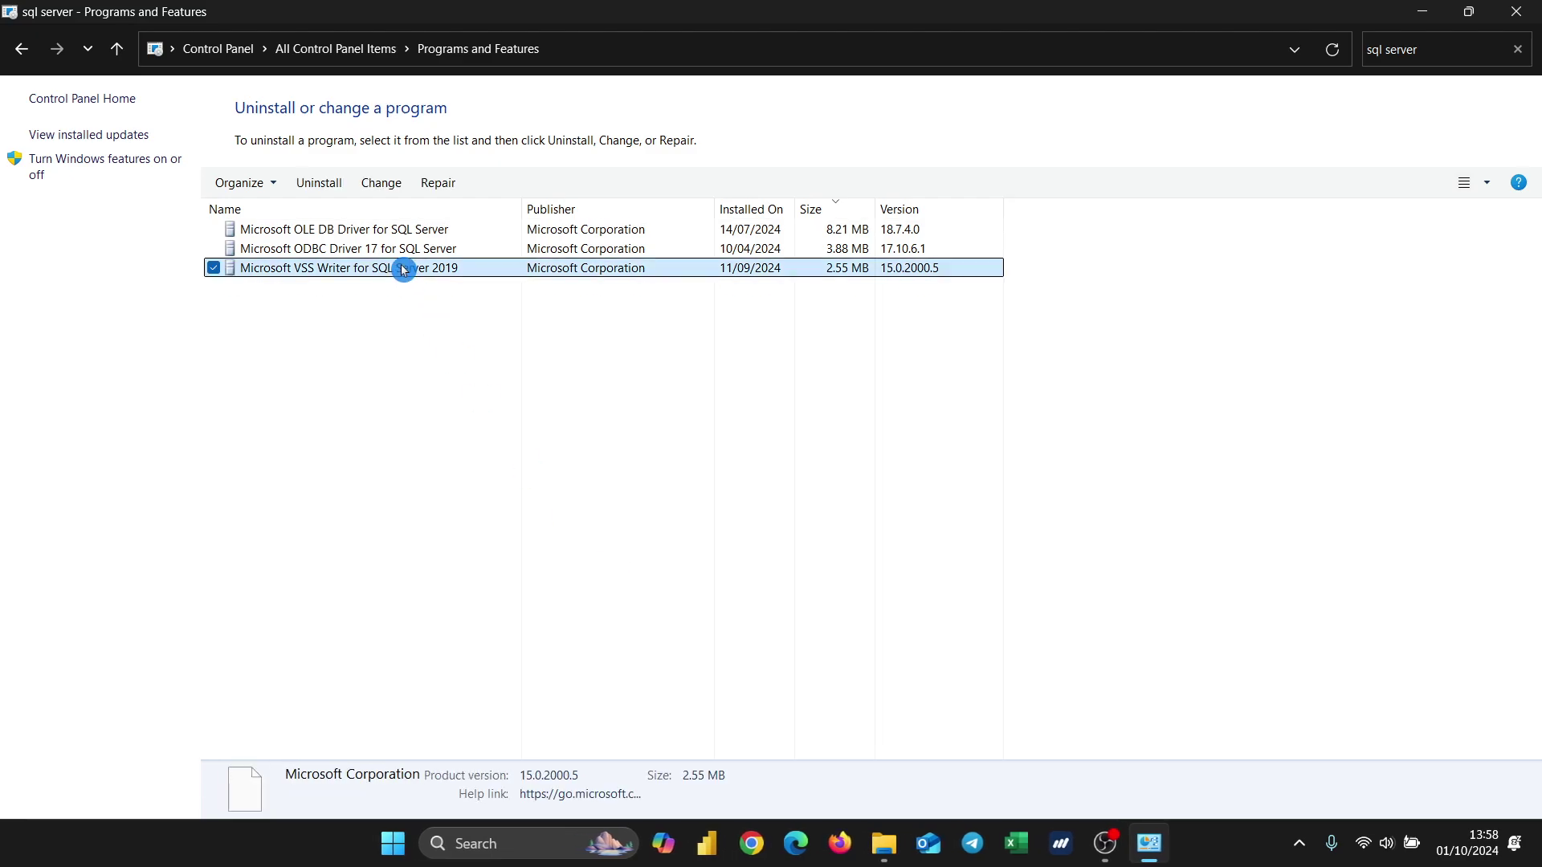
left_click(325, 184)
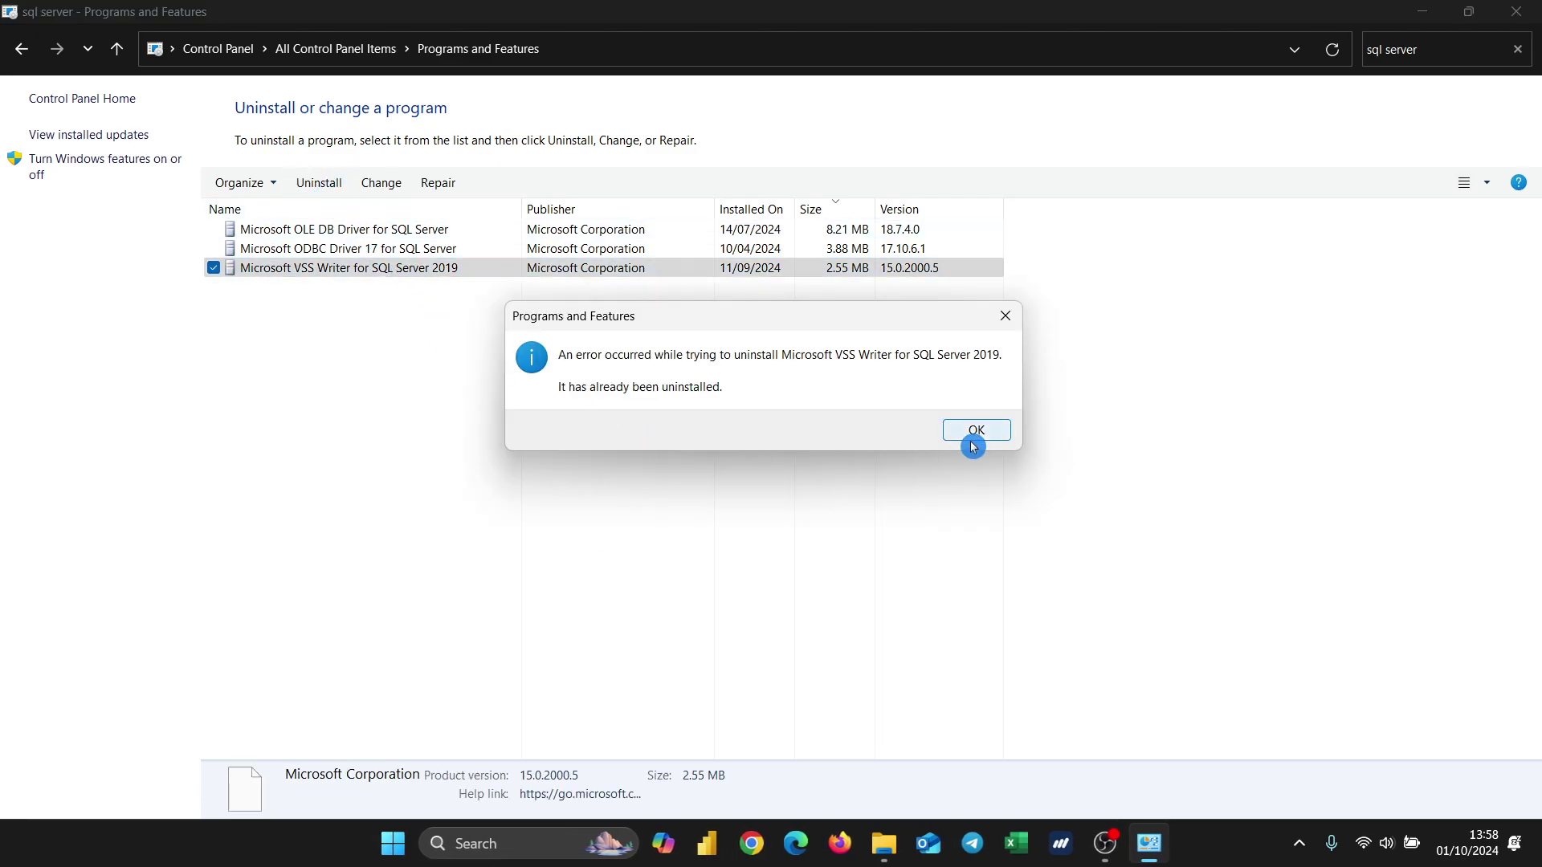
left_click(974, 444)
Uninstall Microsoft ODBC Driver 17 for SQL Server and Microsoft OLE DB Driver for SQL Server, closing Programs and Features on completion
left_click(345, 251)
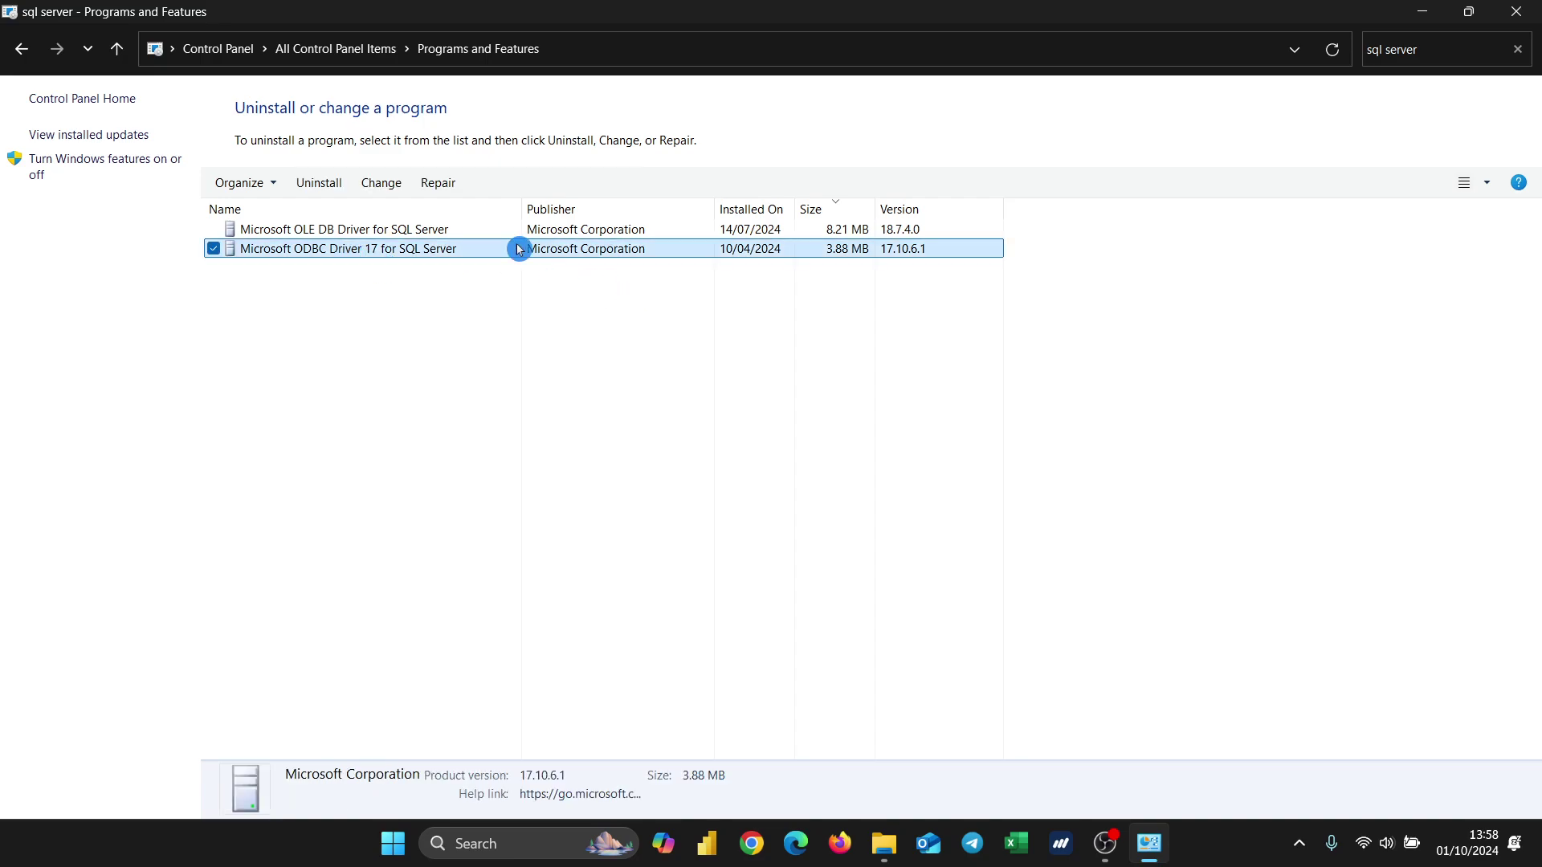
left_click(329, 183)
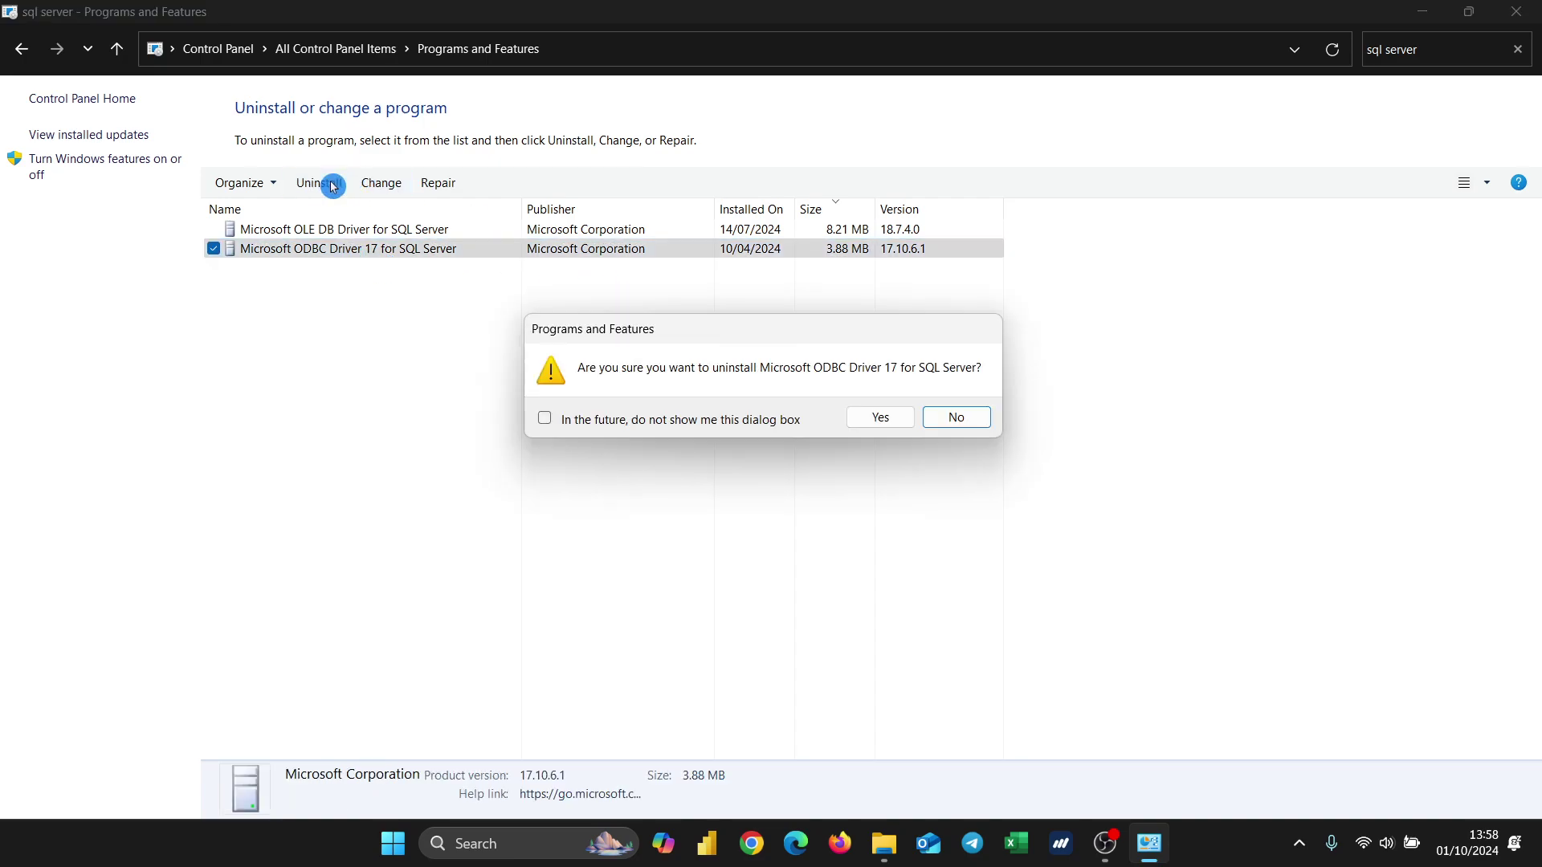
left_click(878, 420)
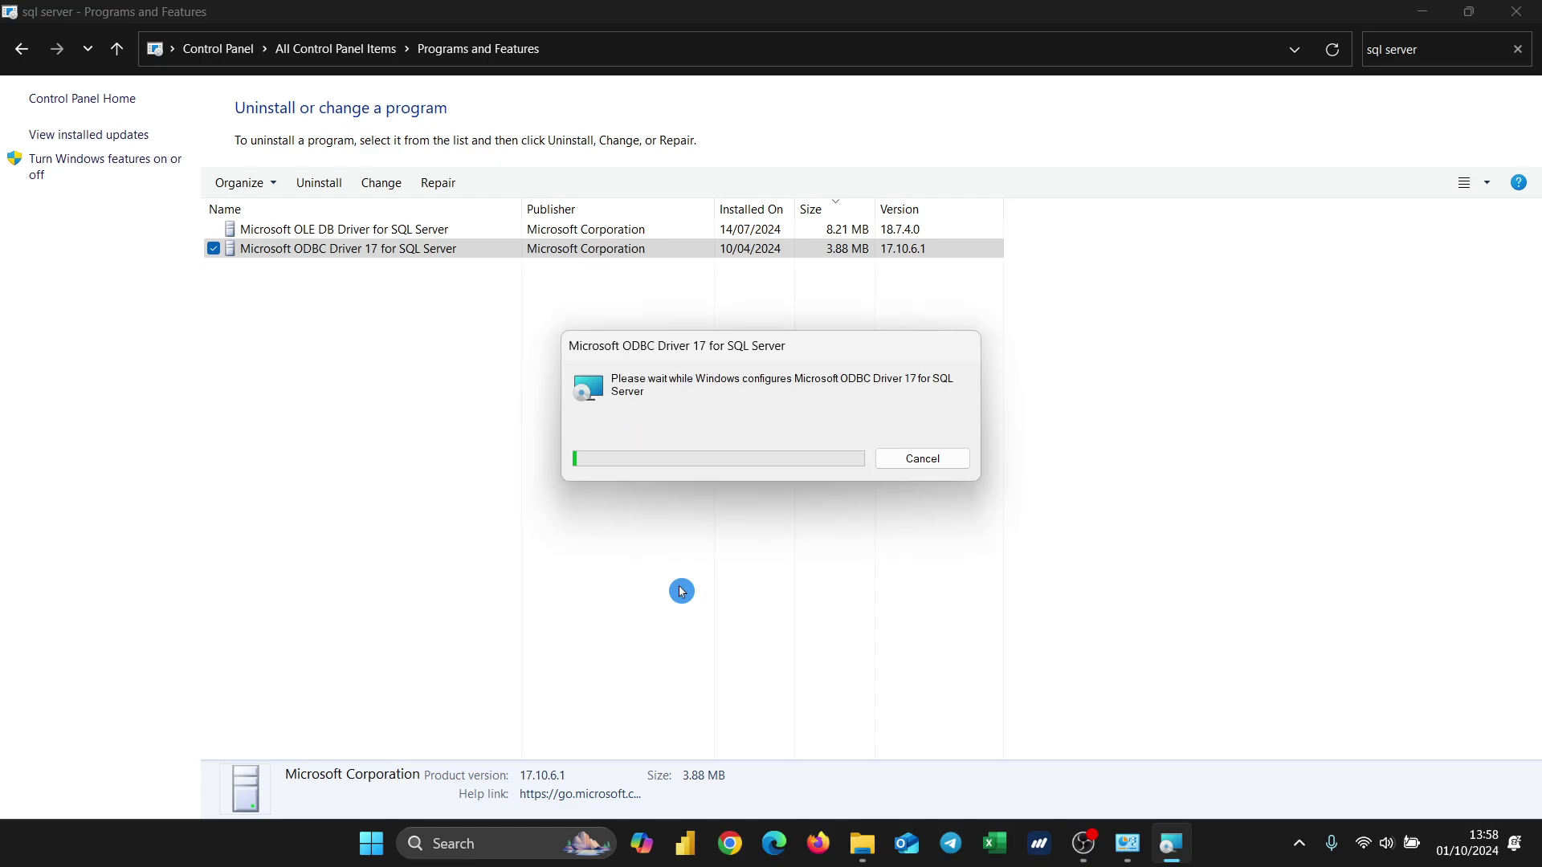
left_click(334, 228)
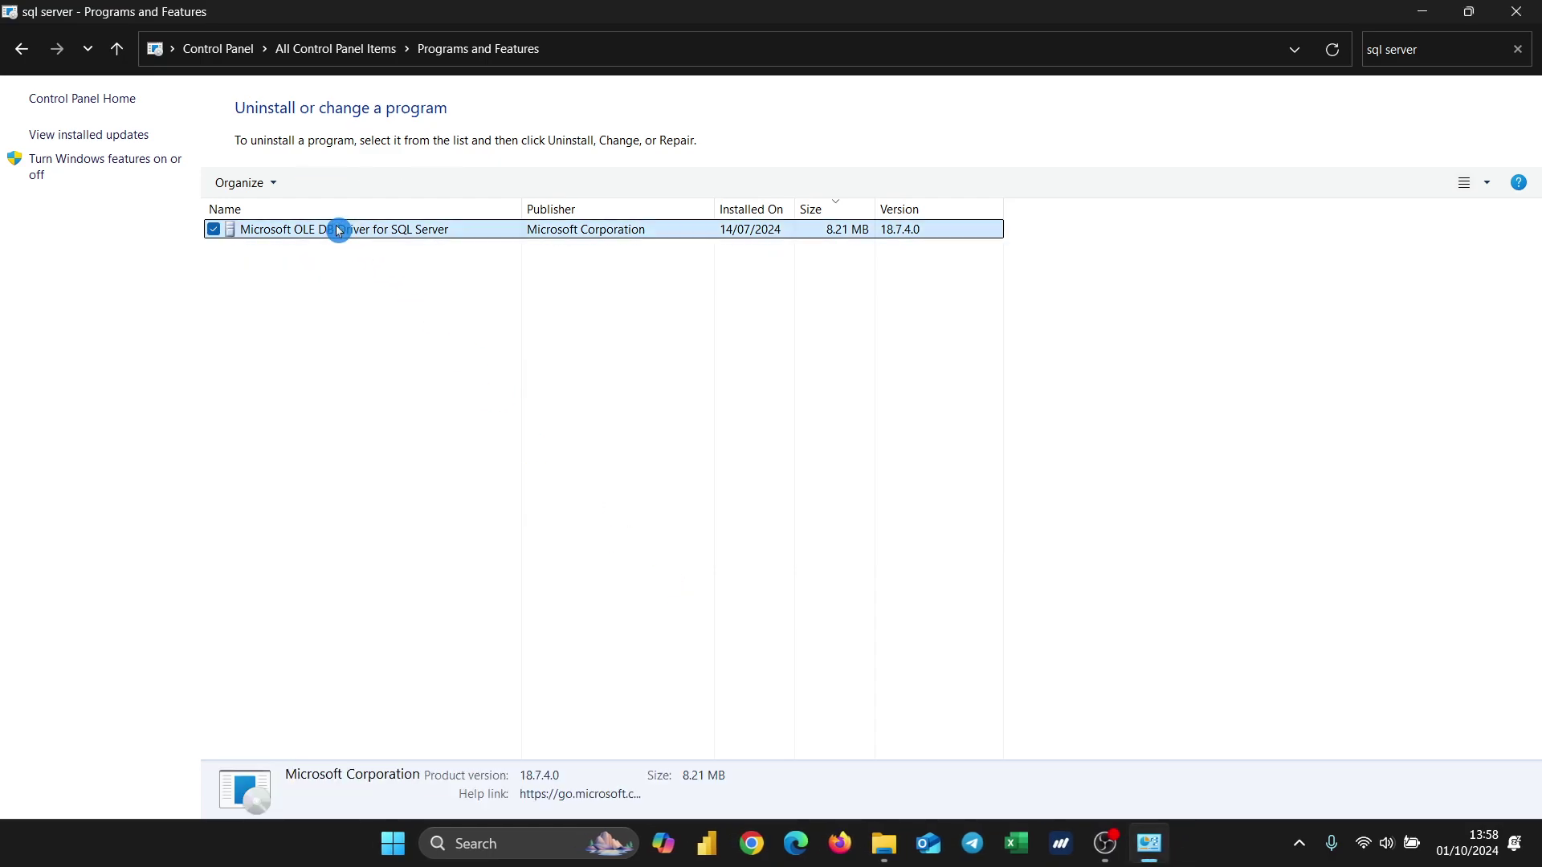
left_click(315, 182)
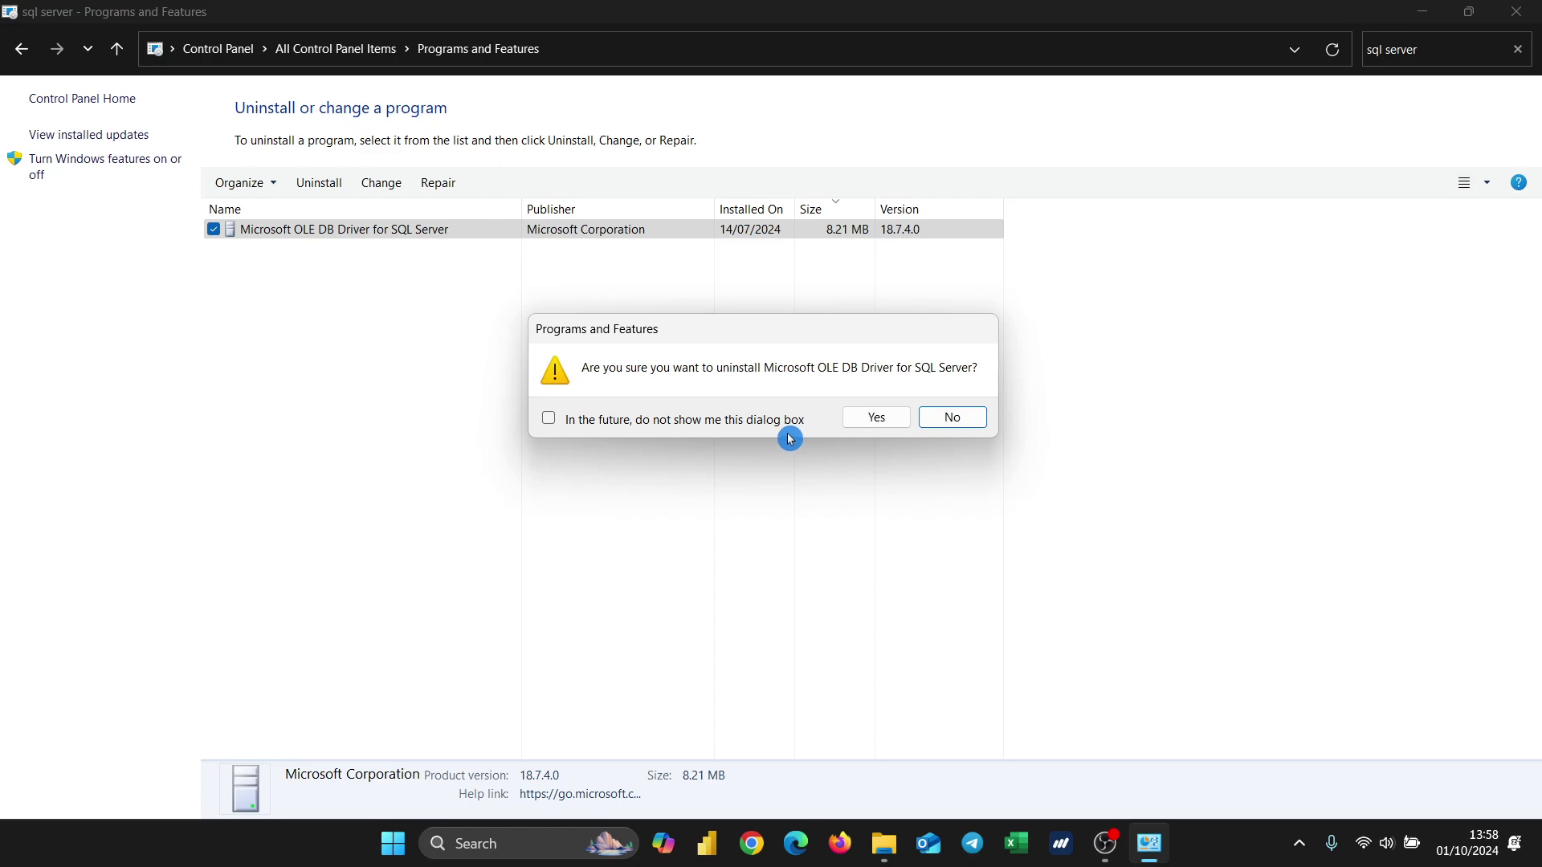
left_click(868, 419)
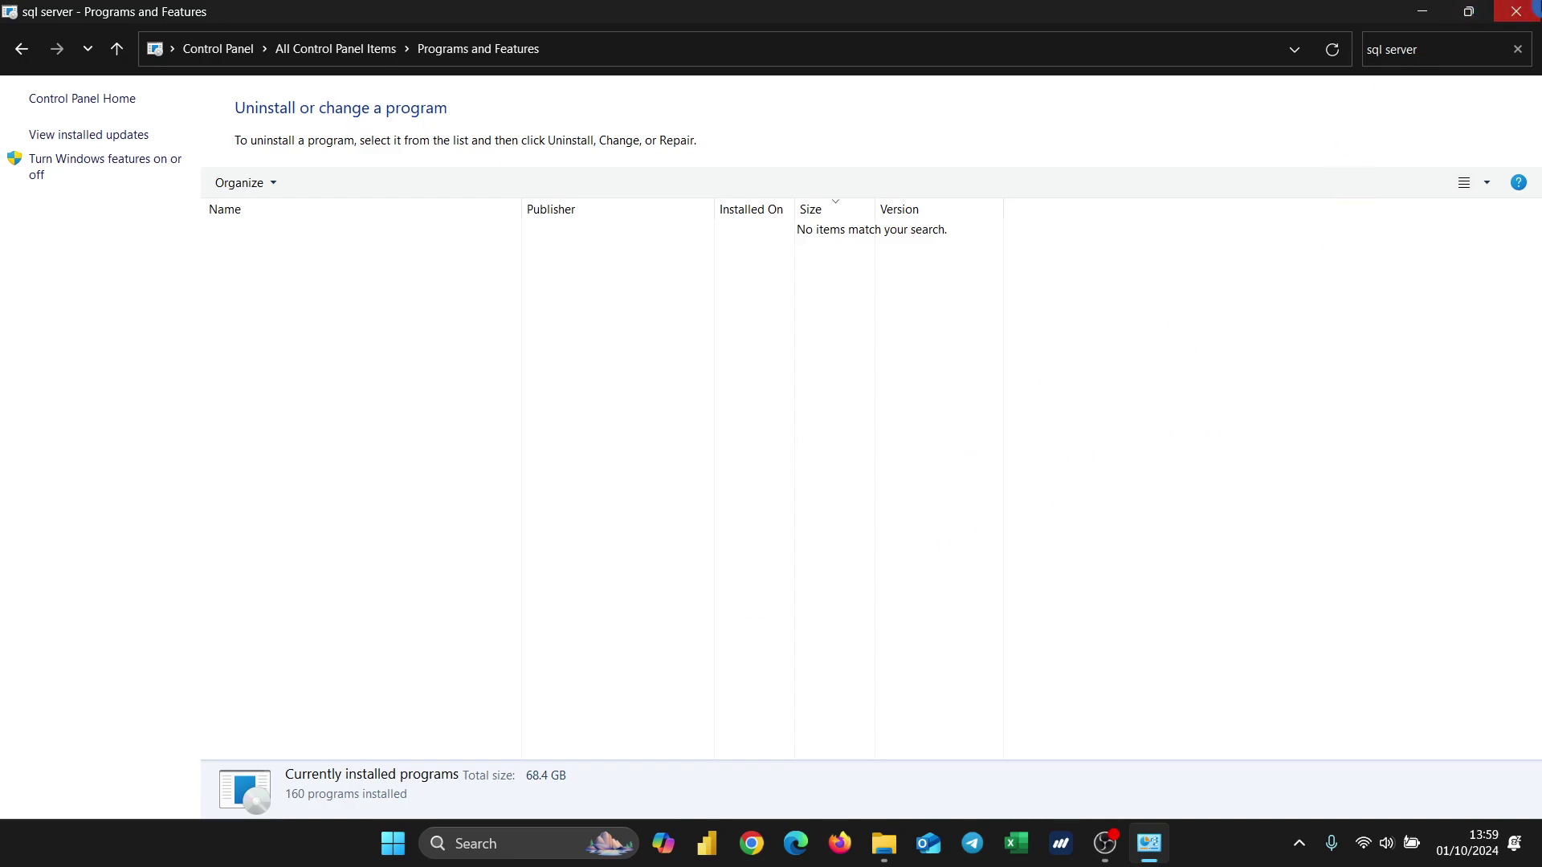
left_click(1516, 9)
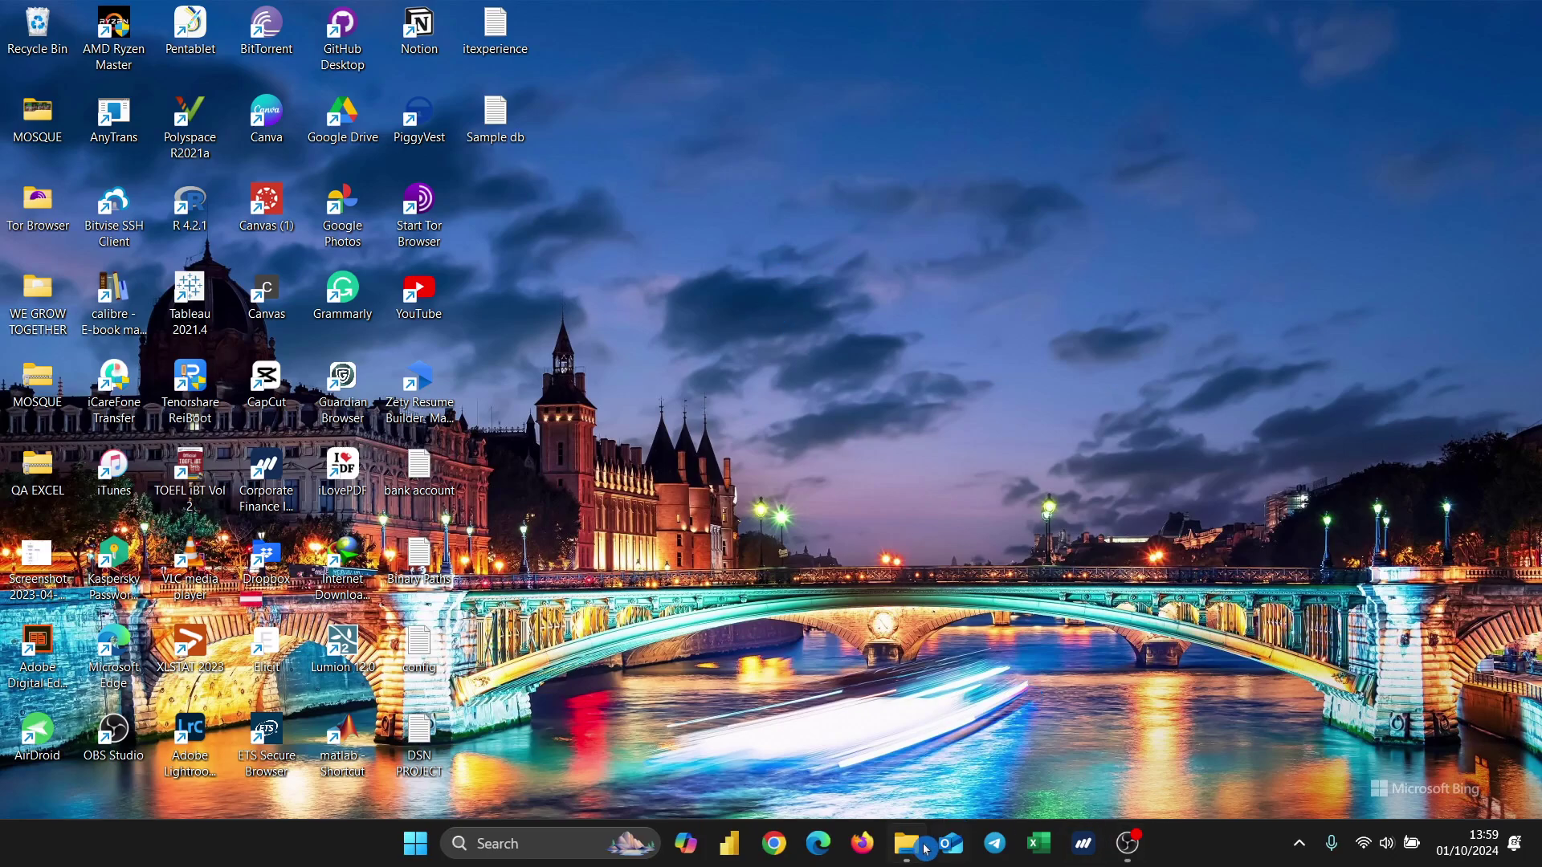
Switch to File Explorer and open the Microsoft SQL Server folder inside Program Files on the C: drive
left_click(916, 849)
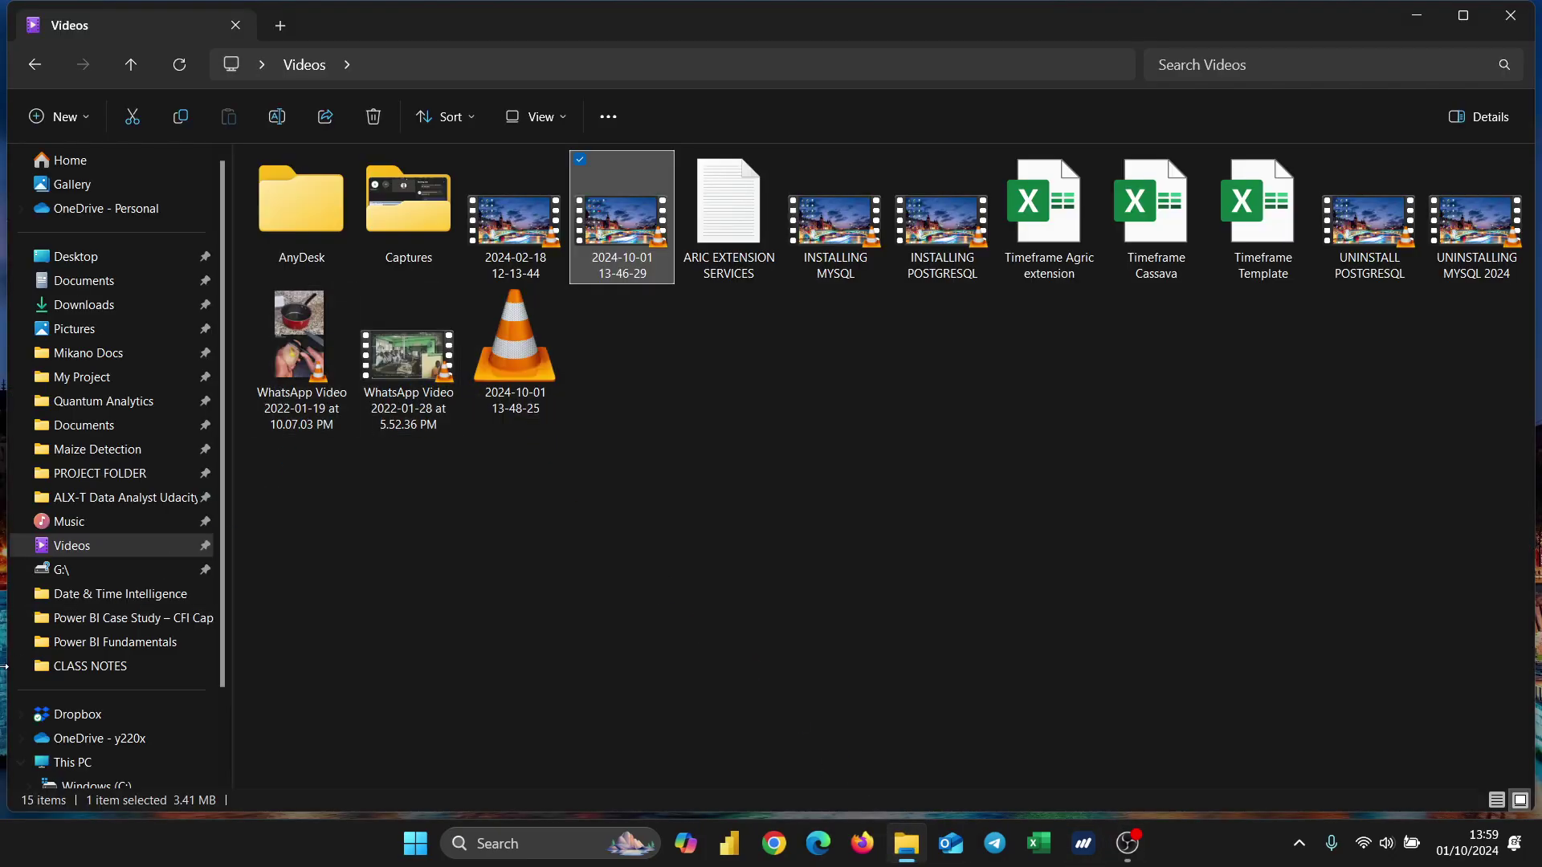
scroll(112, 642, "down", 3)
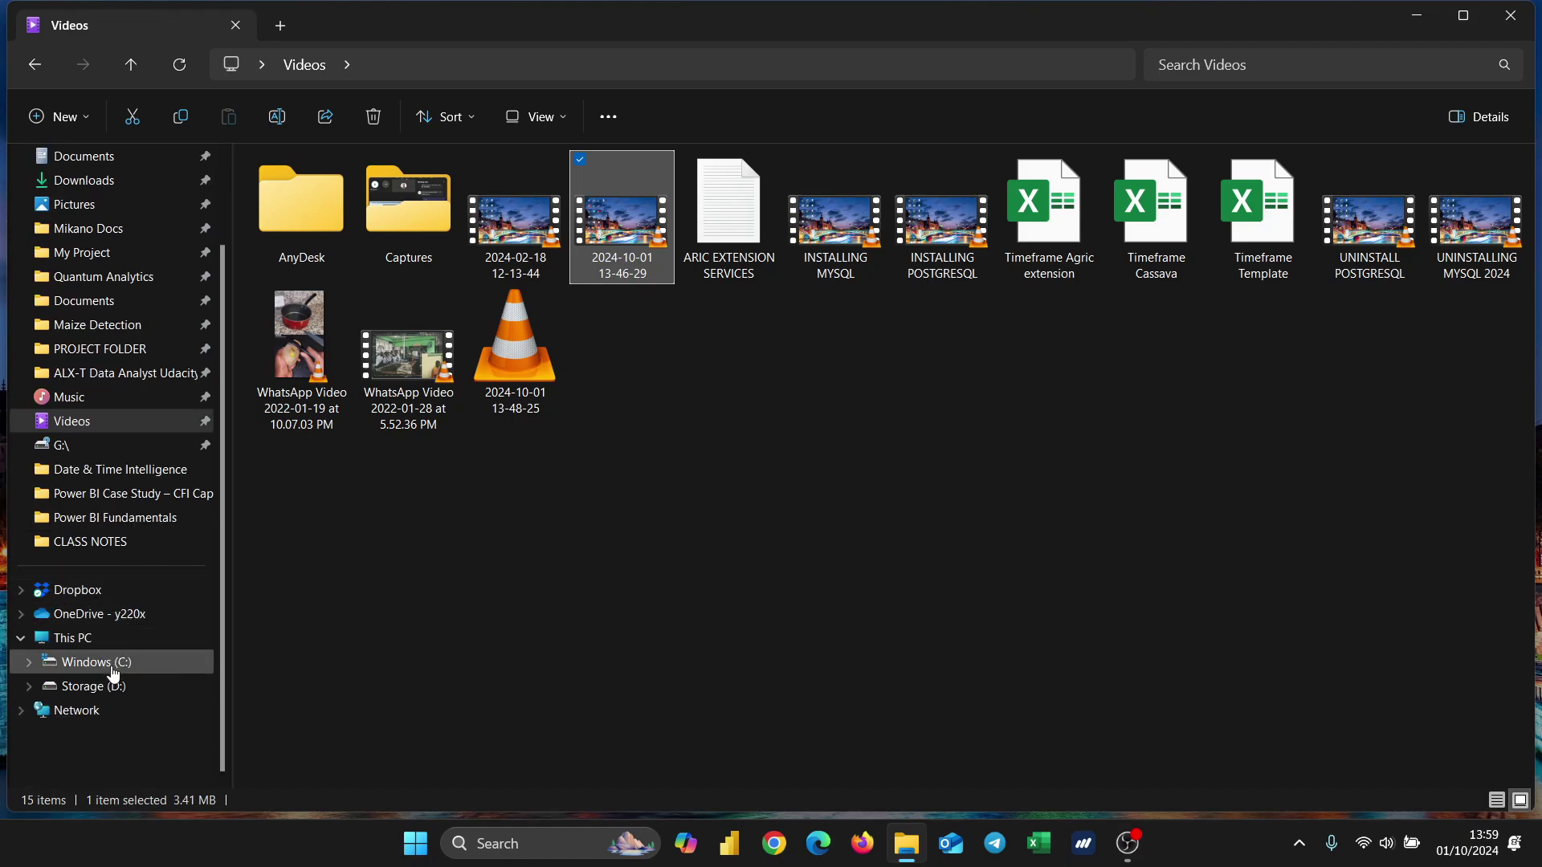
left_click(114, 671)
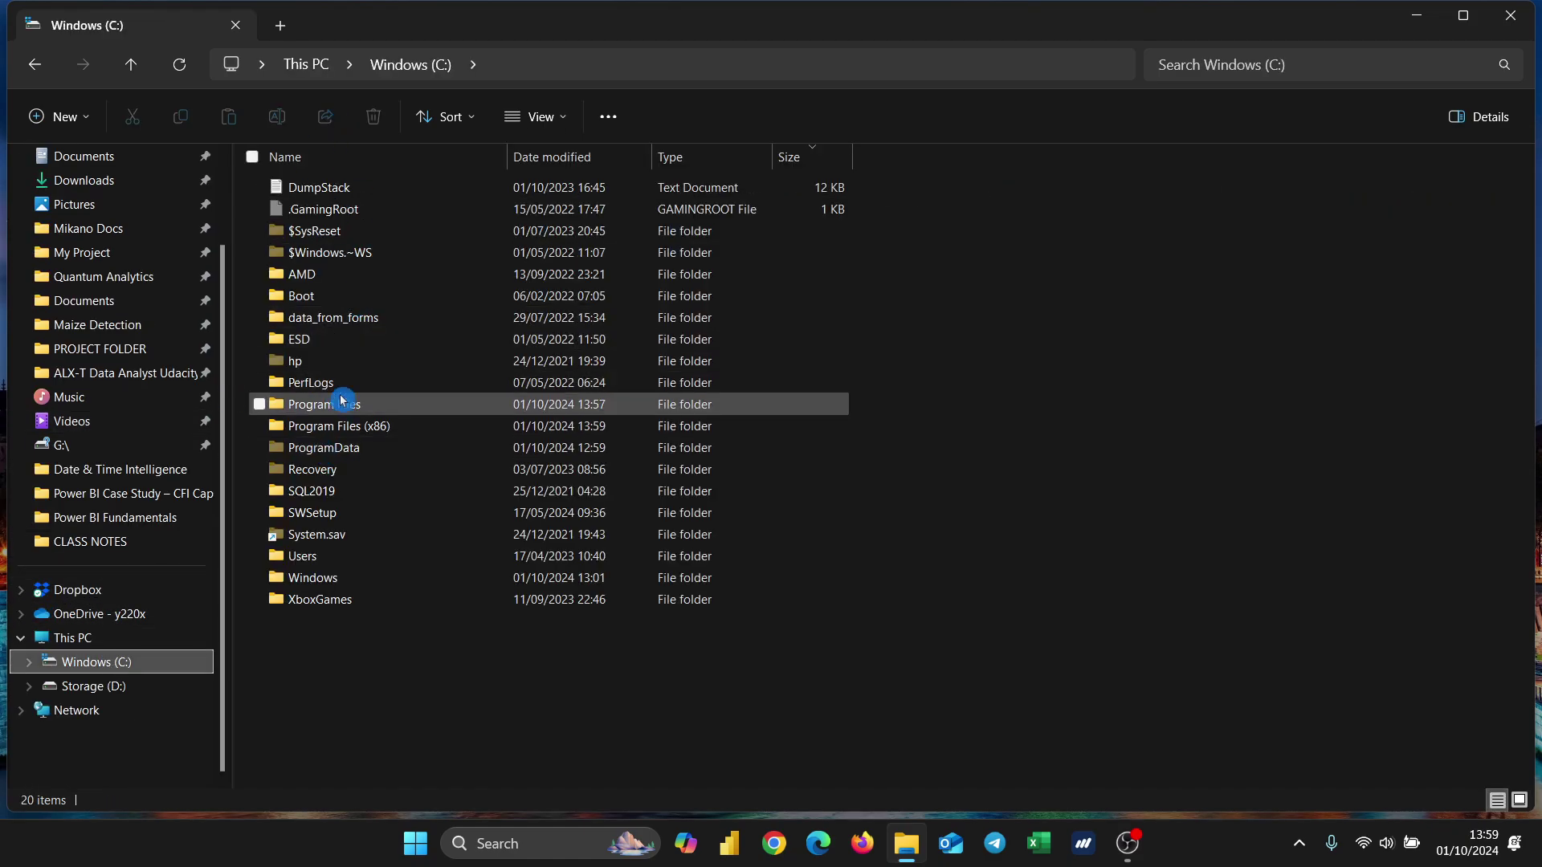
double_click(342, 403)
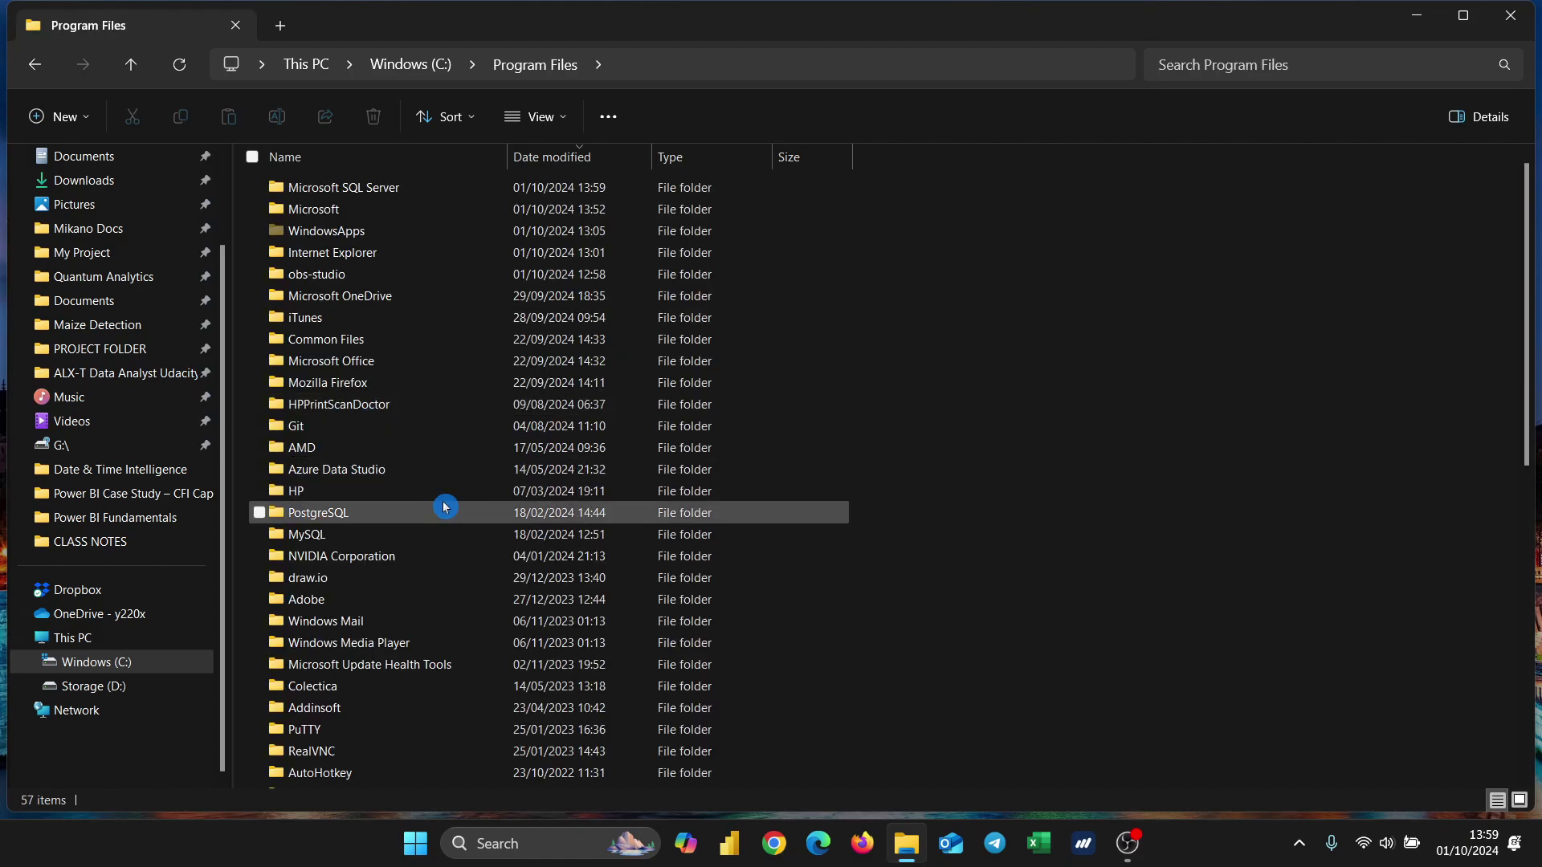
scroll(445, 506, "down", 6)
scroll(445, 518, "up", 6)
left_click(386, 192)
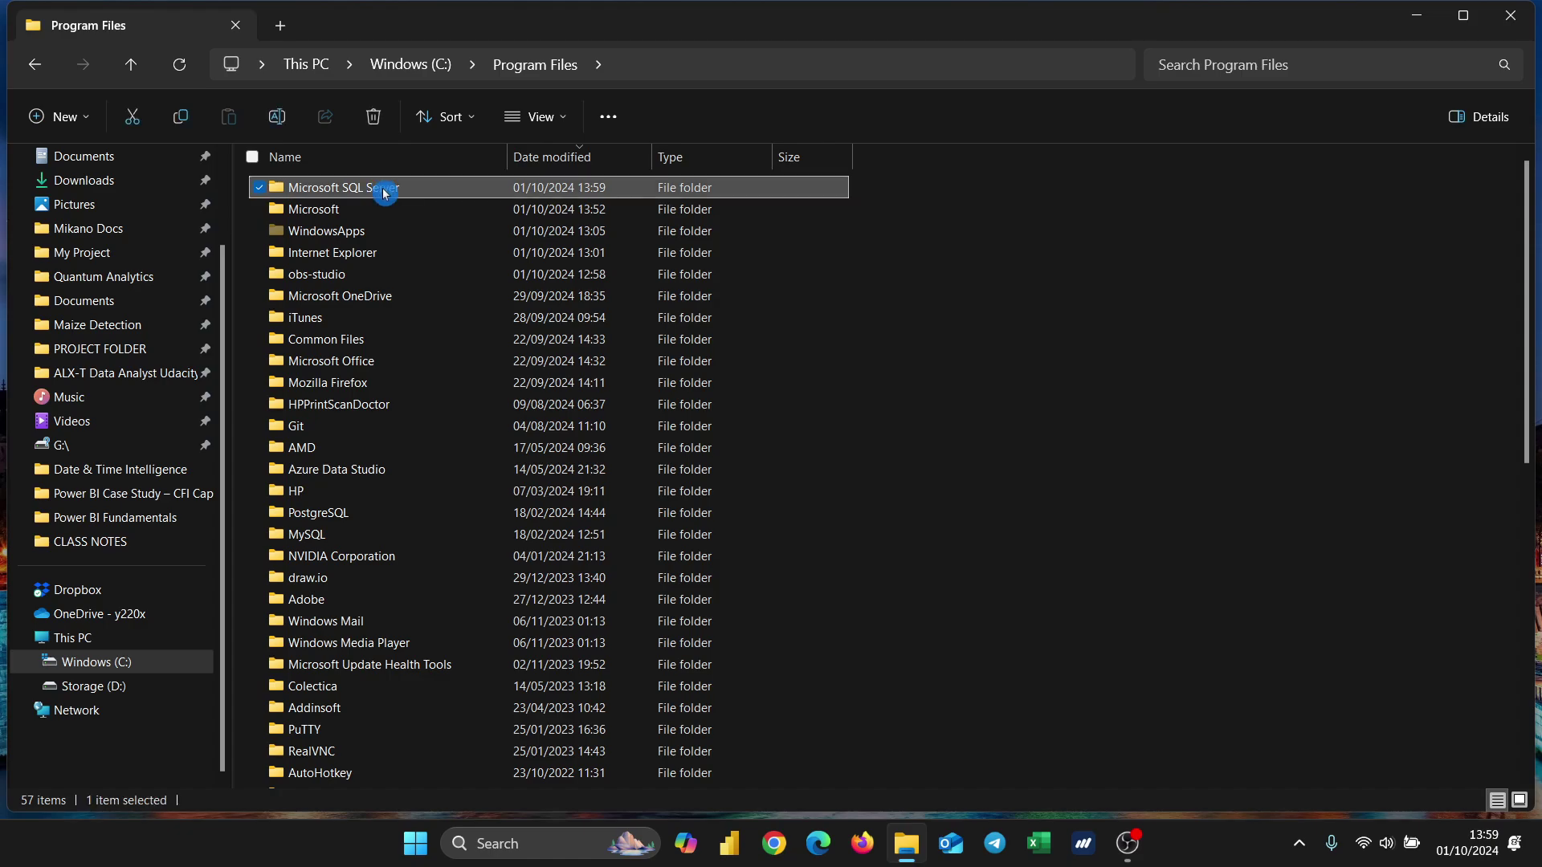
double_click(385, 193)
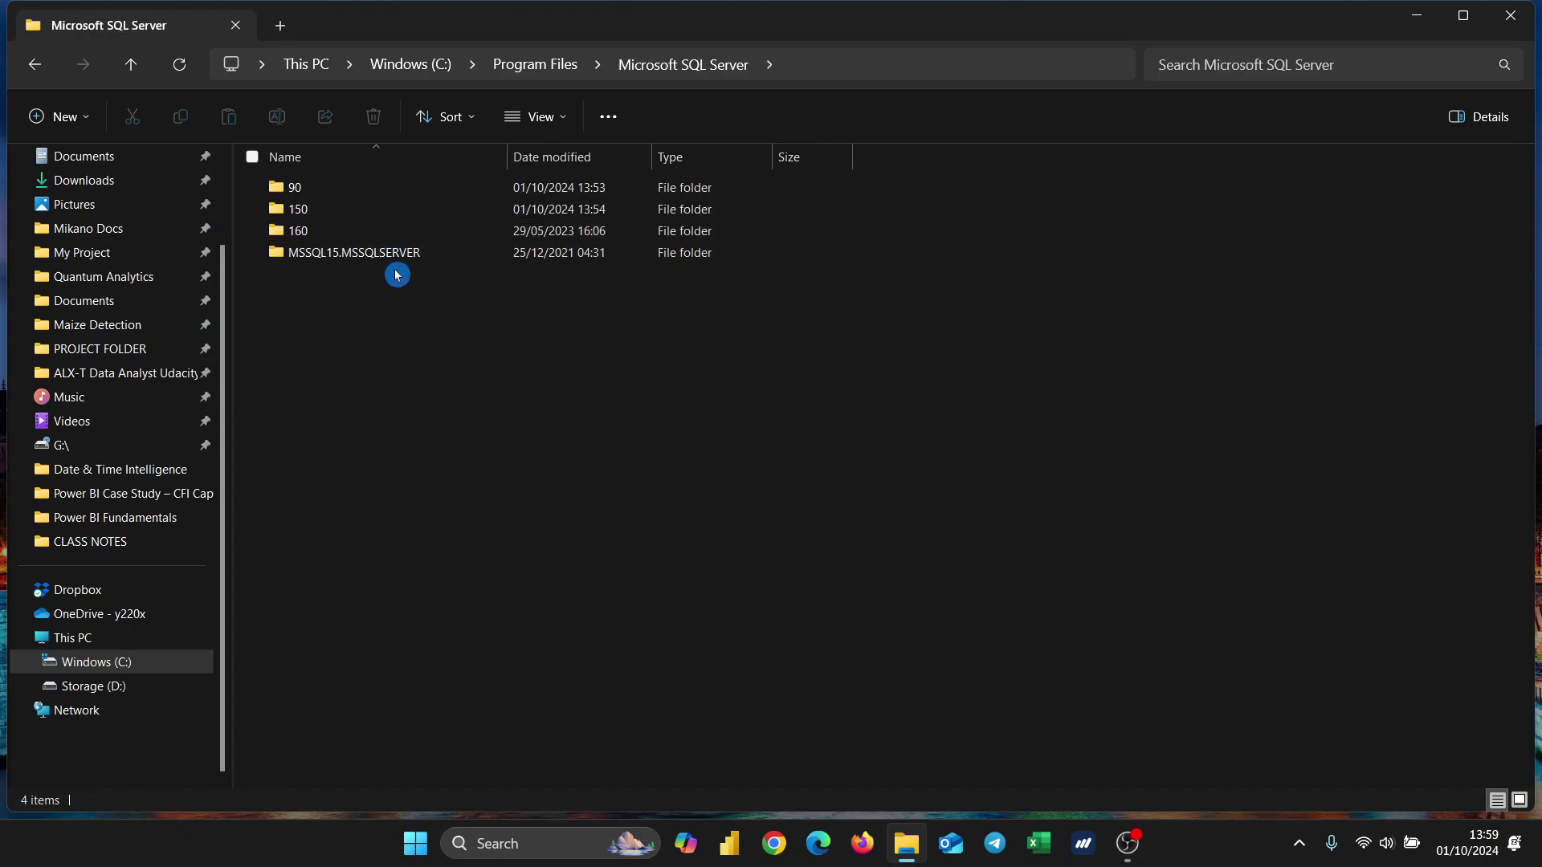
Return to Program Files and permanently delete the Microsoft SQL Server folder, granting administrator permission
left_click(514, 79)
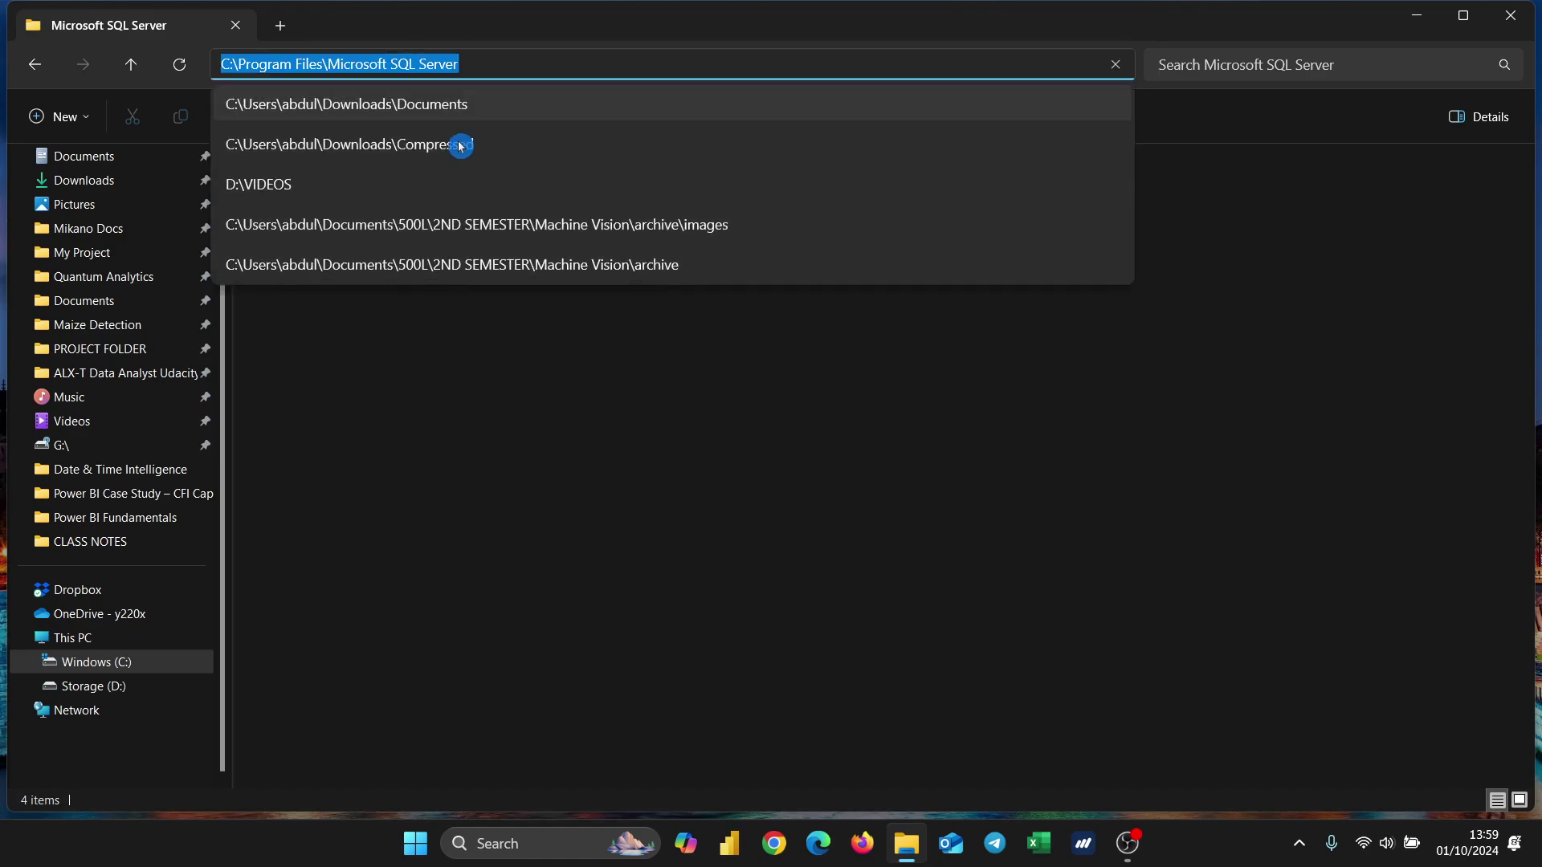
left_click(497, 479)
left_click(533, 66)
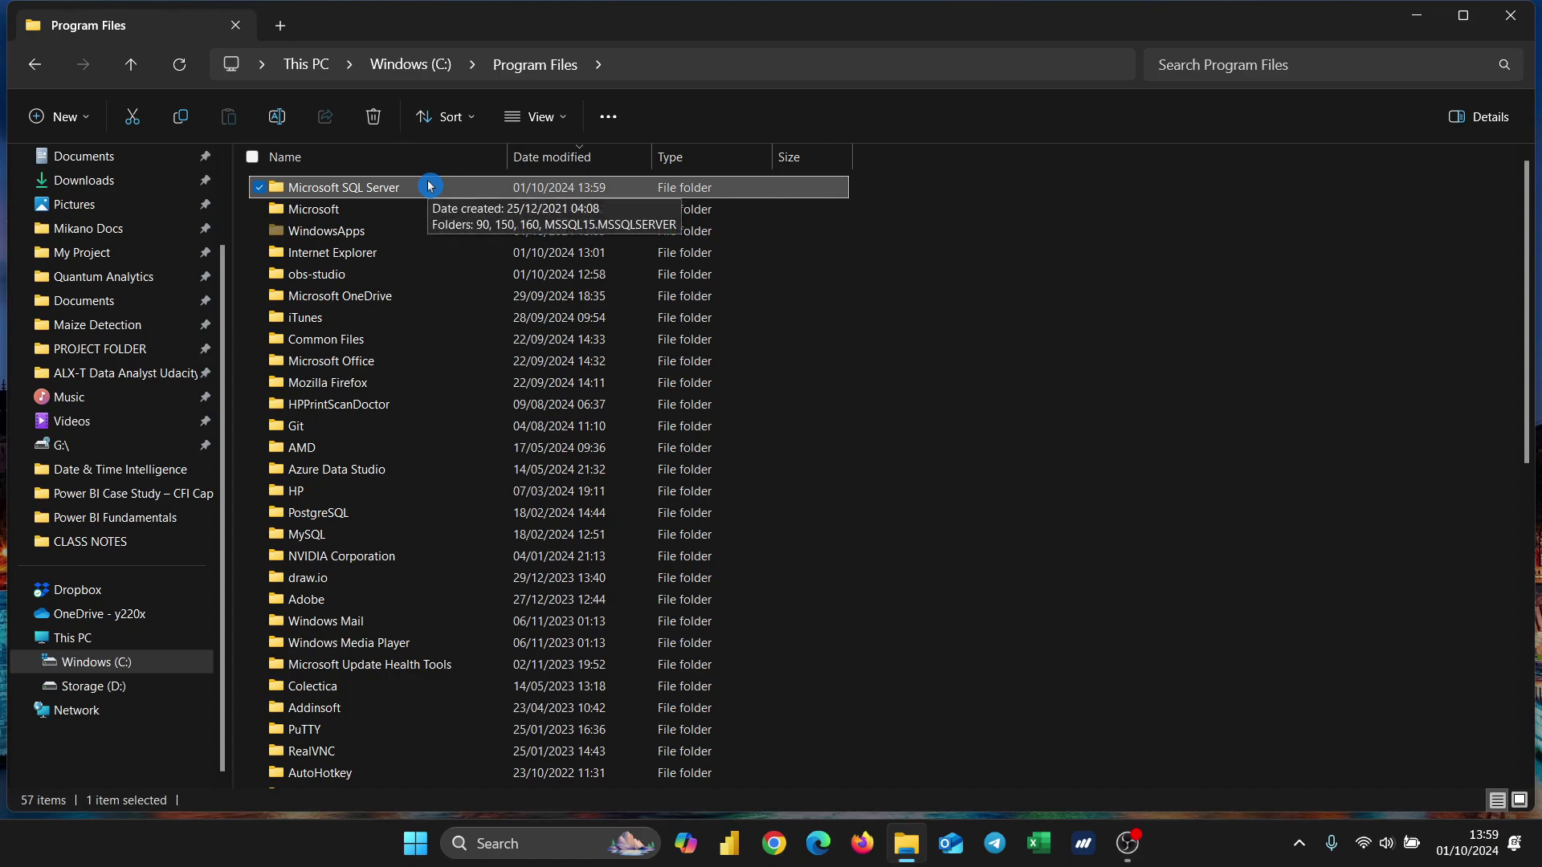
key("shift+Delete")
key("Return")
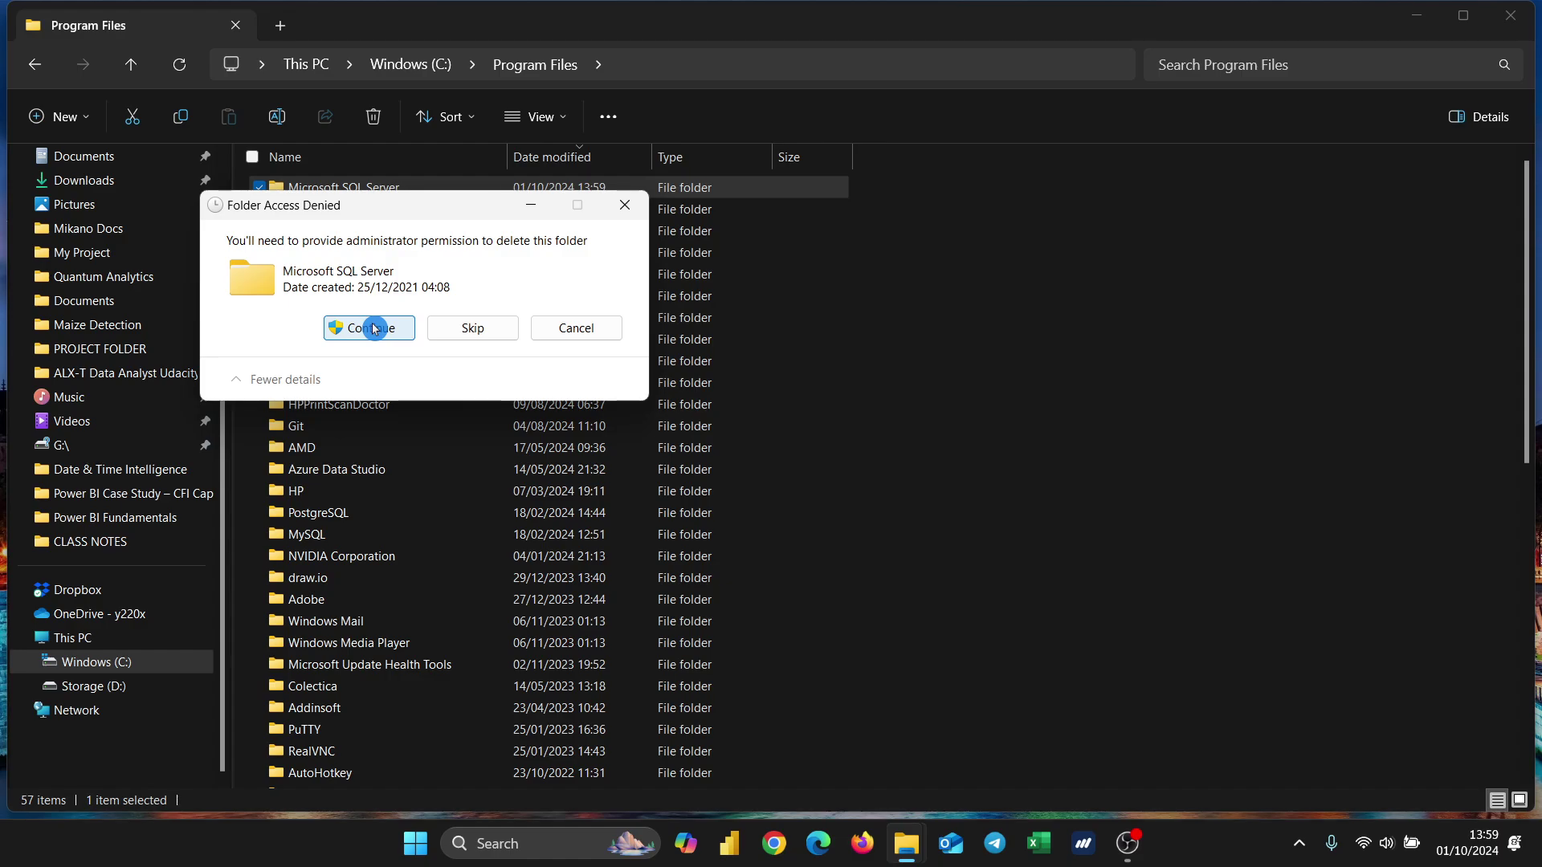
left_click(373, 328)
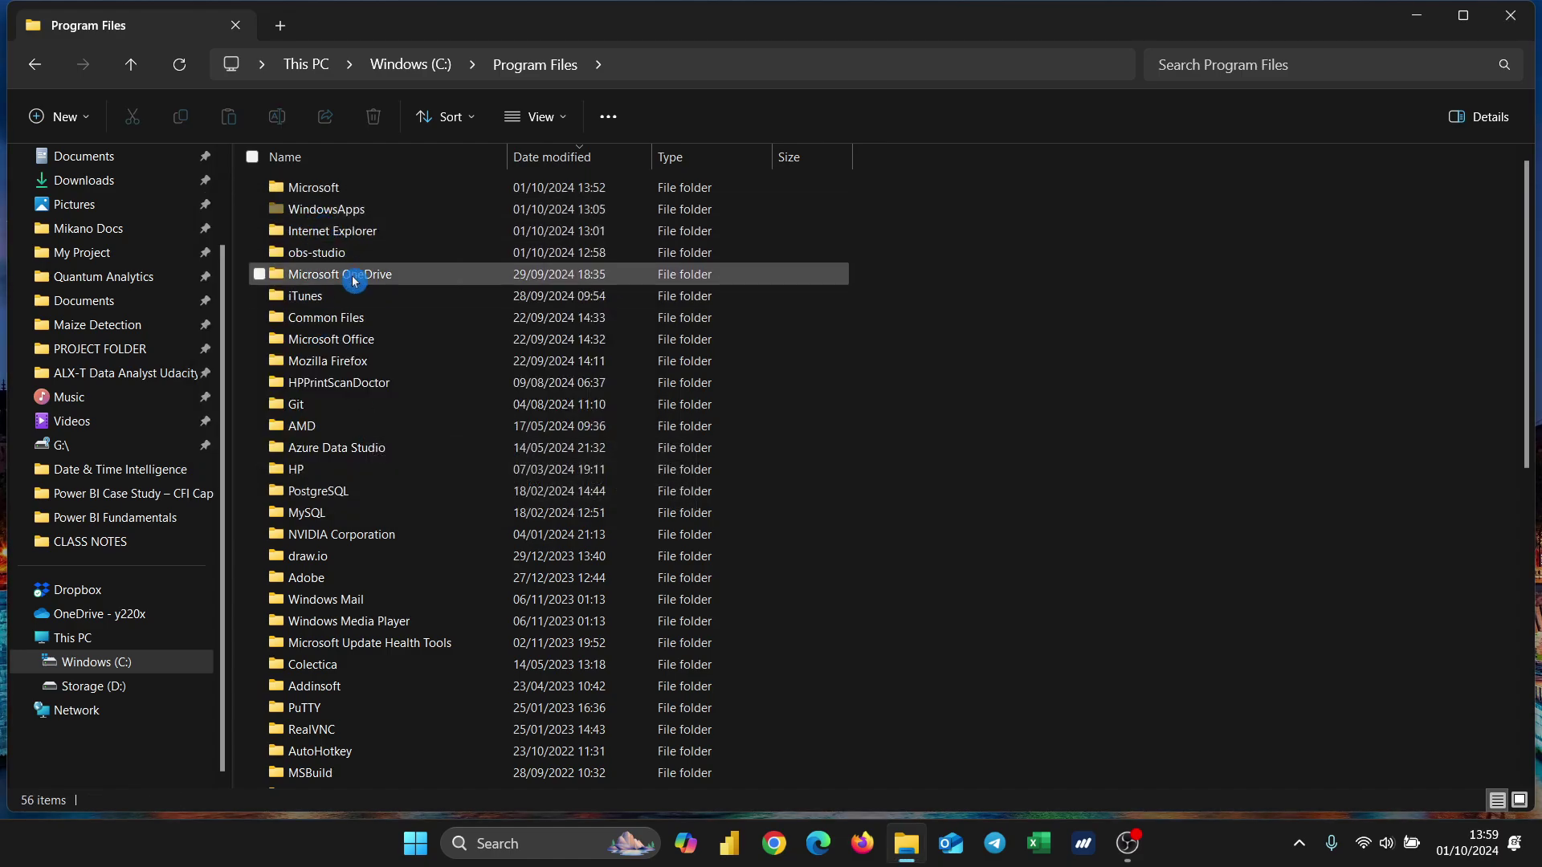
Permanently delete the Azure Data Studio folder from Program Files, approving the deletion prompts
scroll(371, 414, "down", 1)
scroll(371, 414, "down", 3)
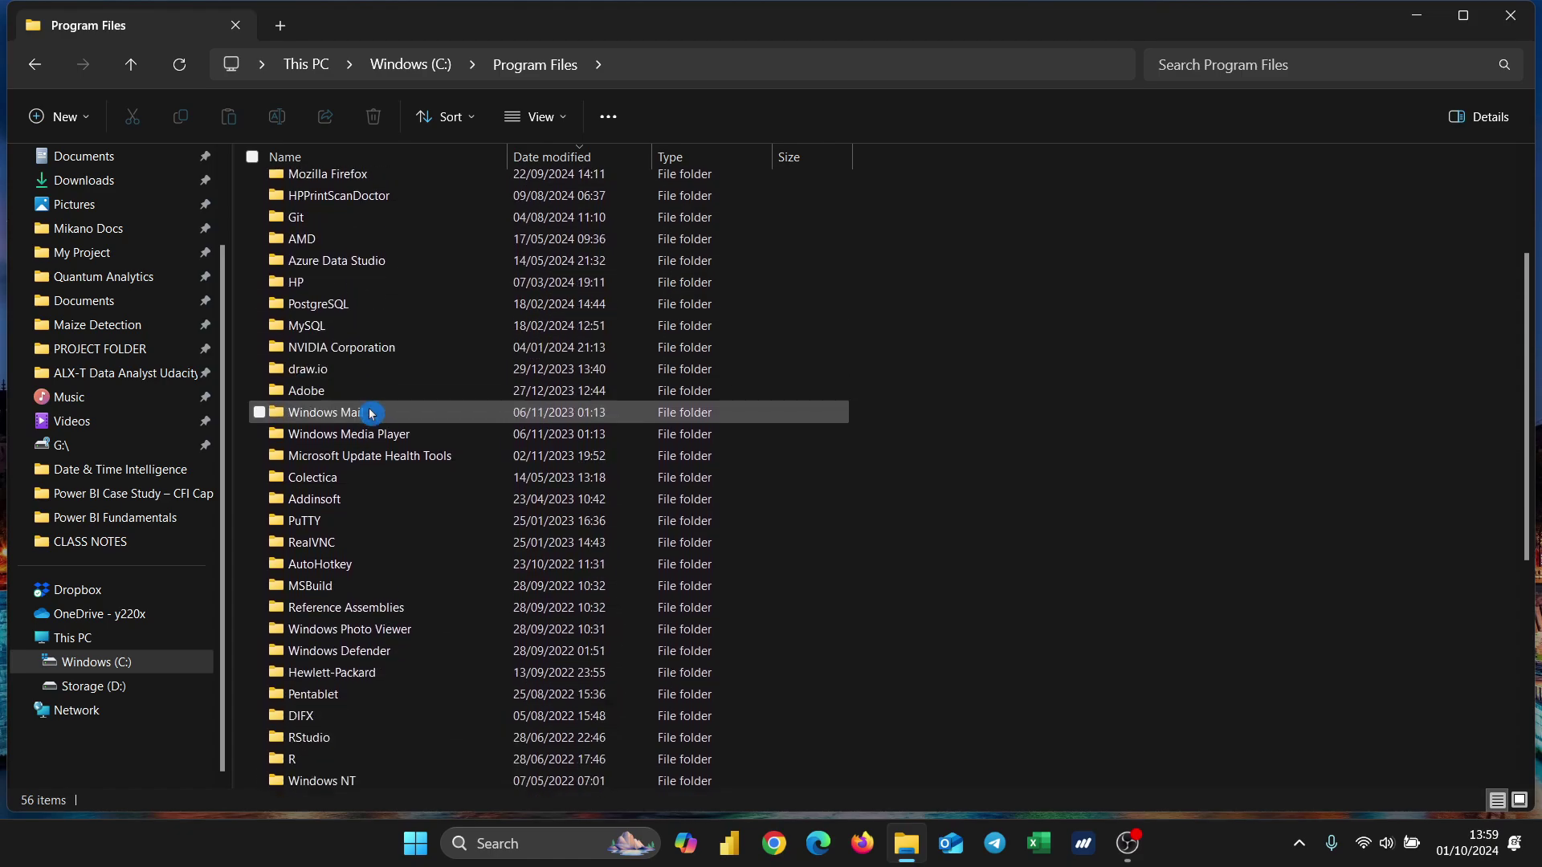
left_click(359, 261)
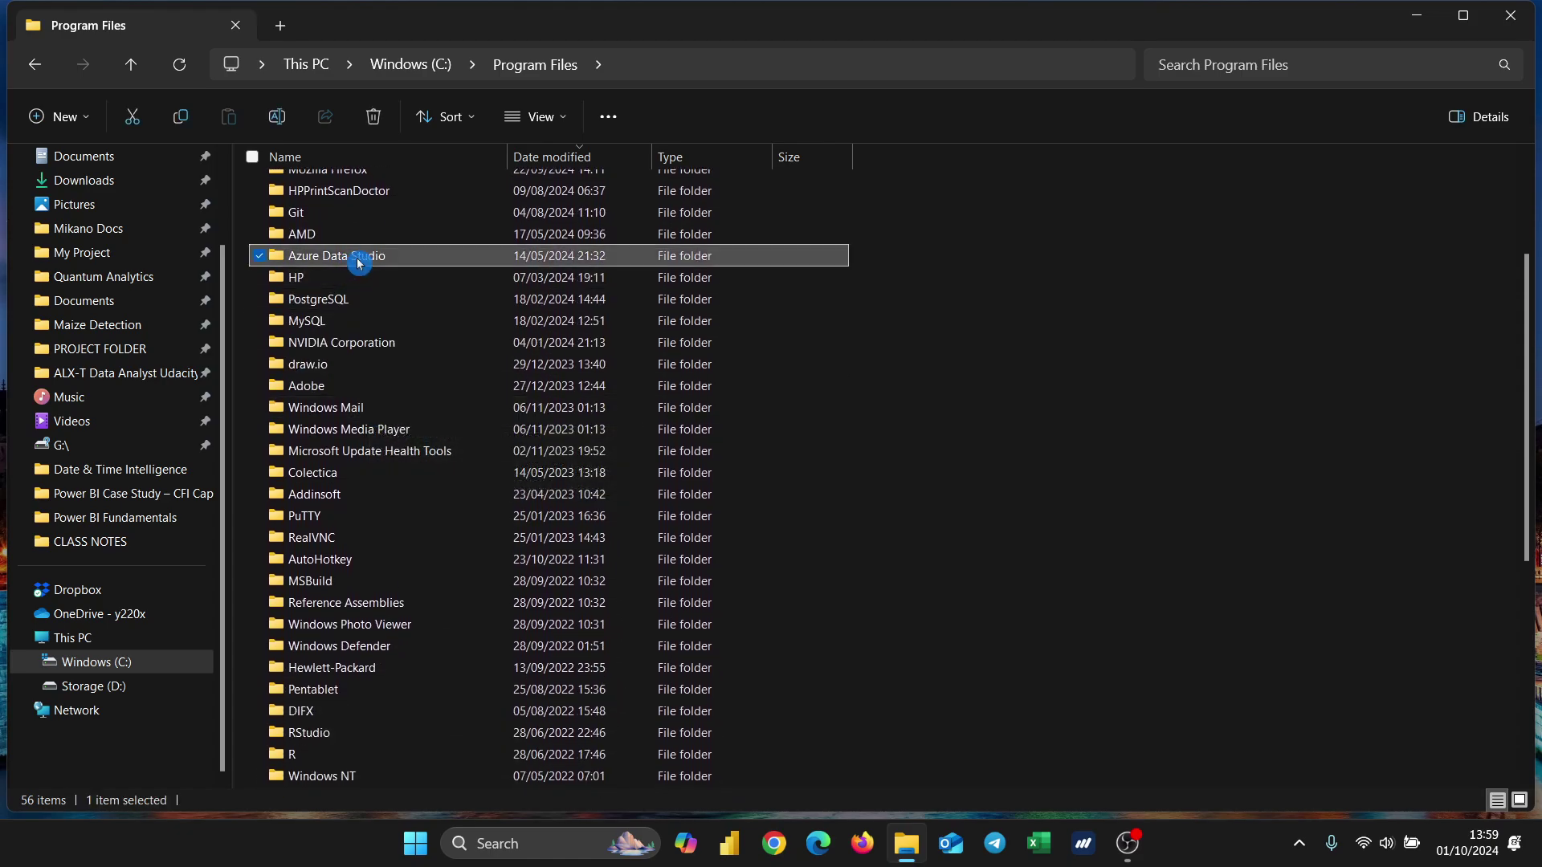
key("shift+Delete")
key("Return")
left_click(707, 326)
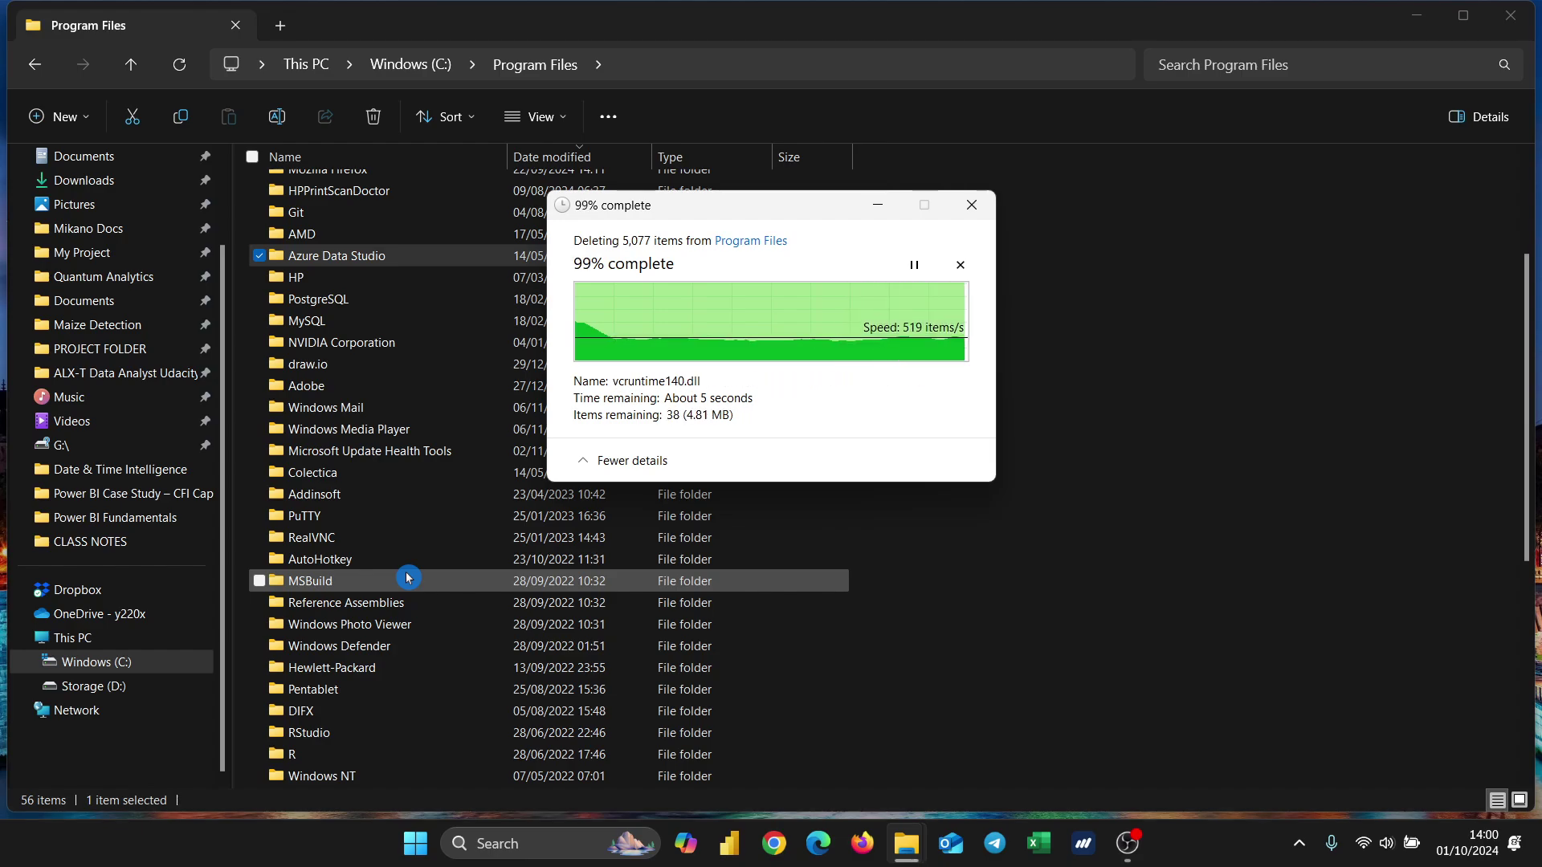
Check the rest of Program Files and all of Program Files (x86) for leftover SQL Server folders, returning to the C: drive
scroll(408, 577, "down", 6)
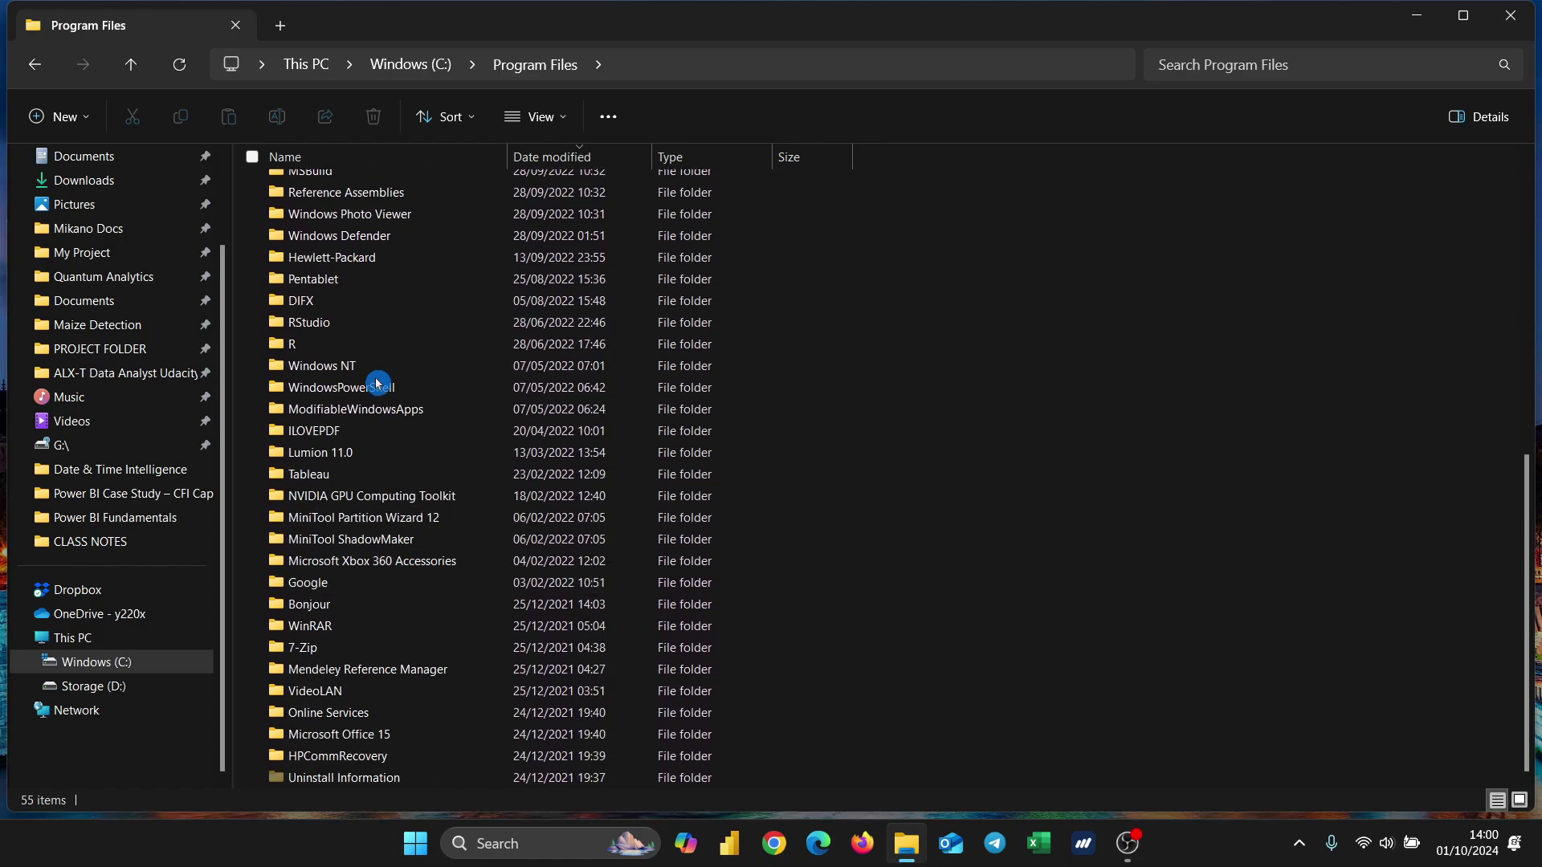
left_click(431, 58)
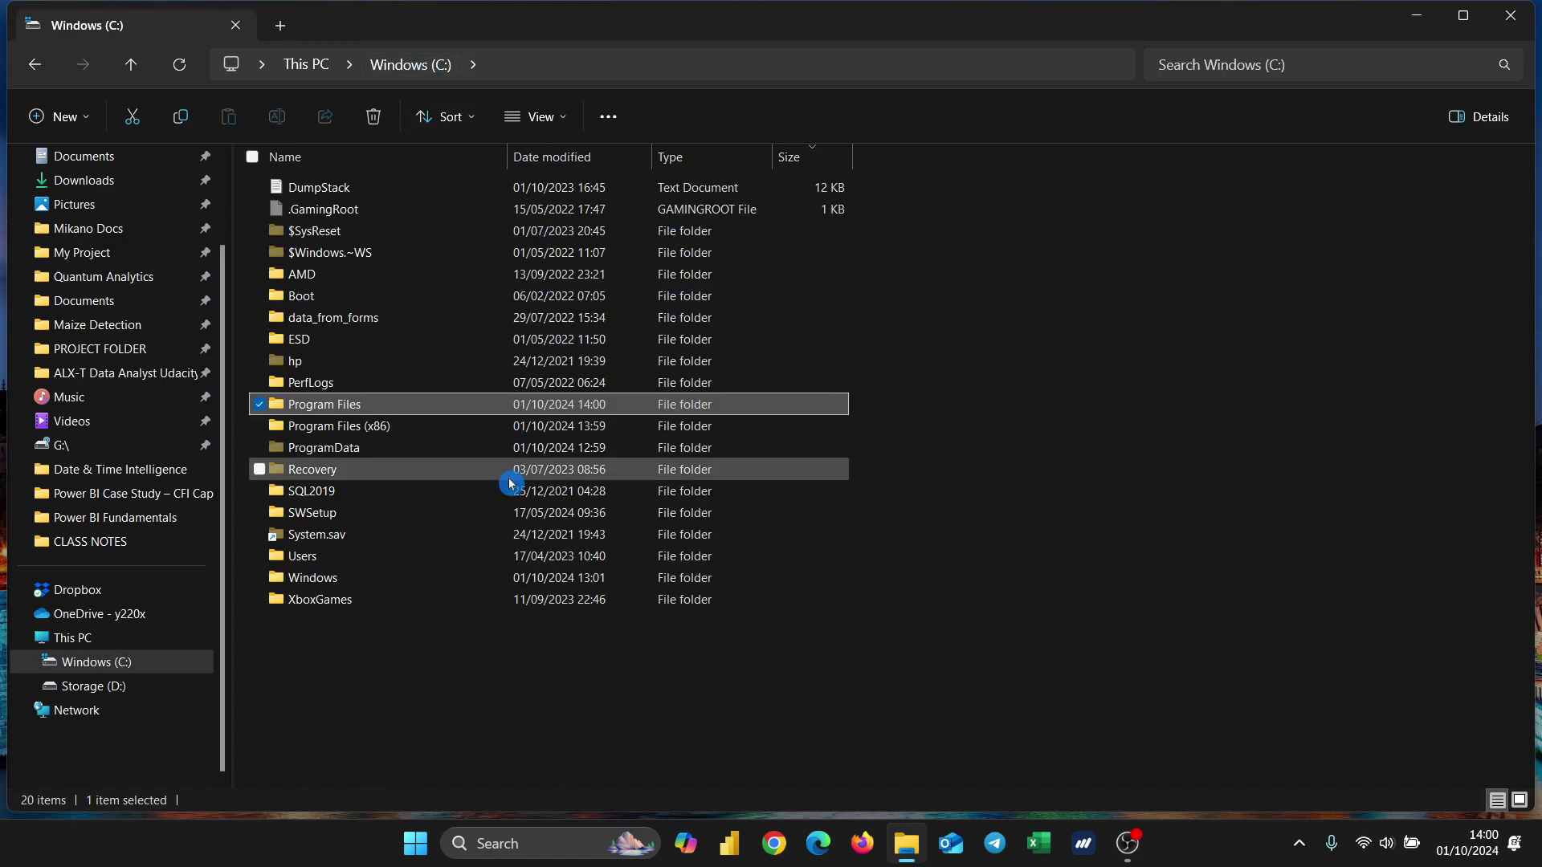
double_click(406, 426)
mouse_move(408, 422)
left_mouse_down()
mouse_move(374, 120)
mouse_move(396, 437)
left_mouse_up()
left_click(434, 513)
scroll(434, 518, "down", 7)
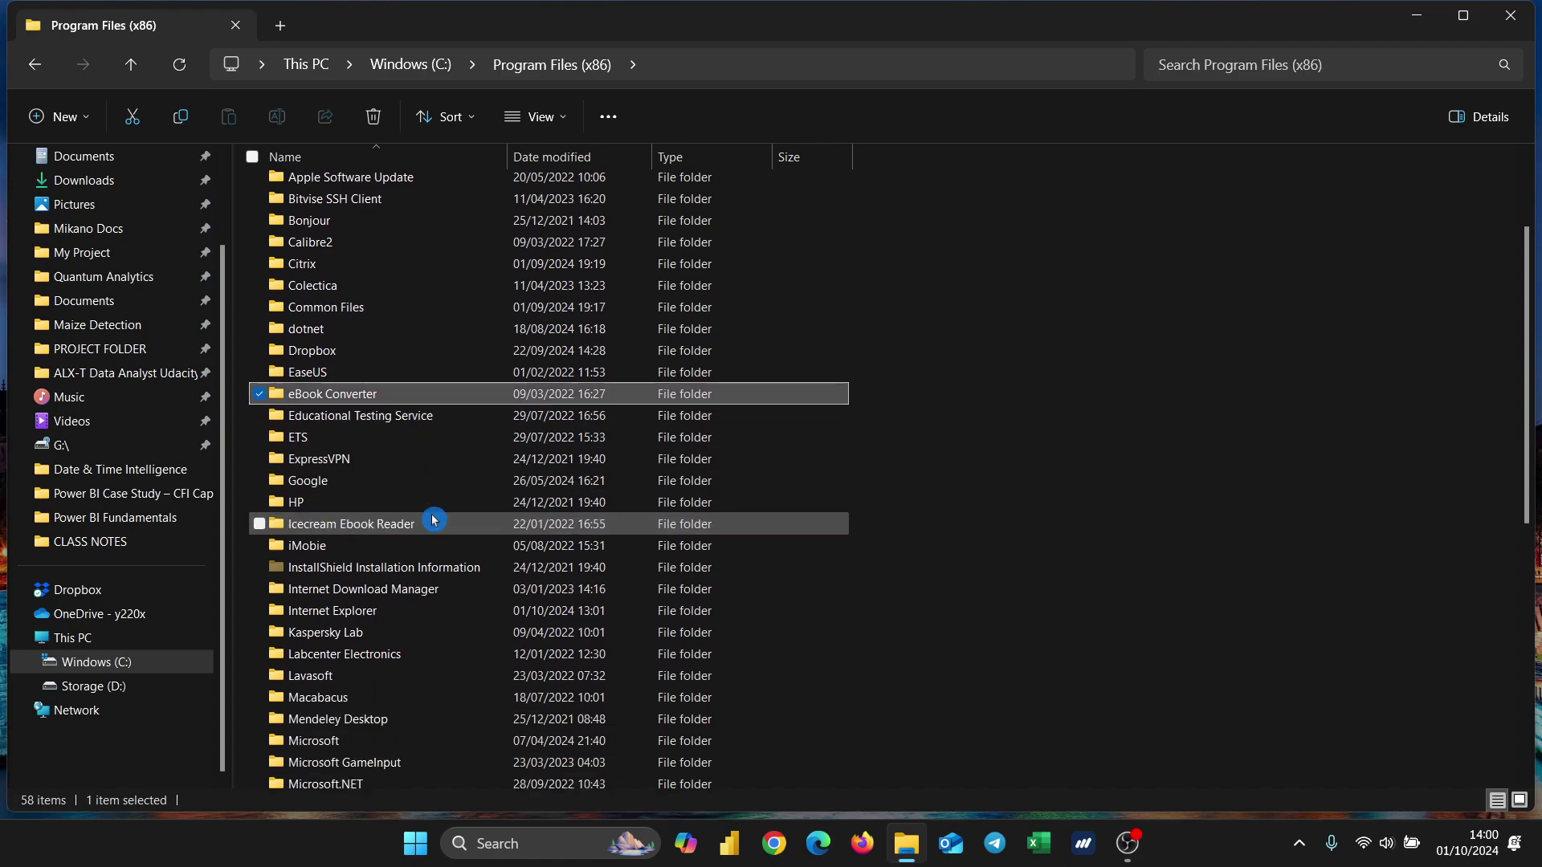
scroll(434, 518, "down", 2)
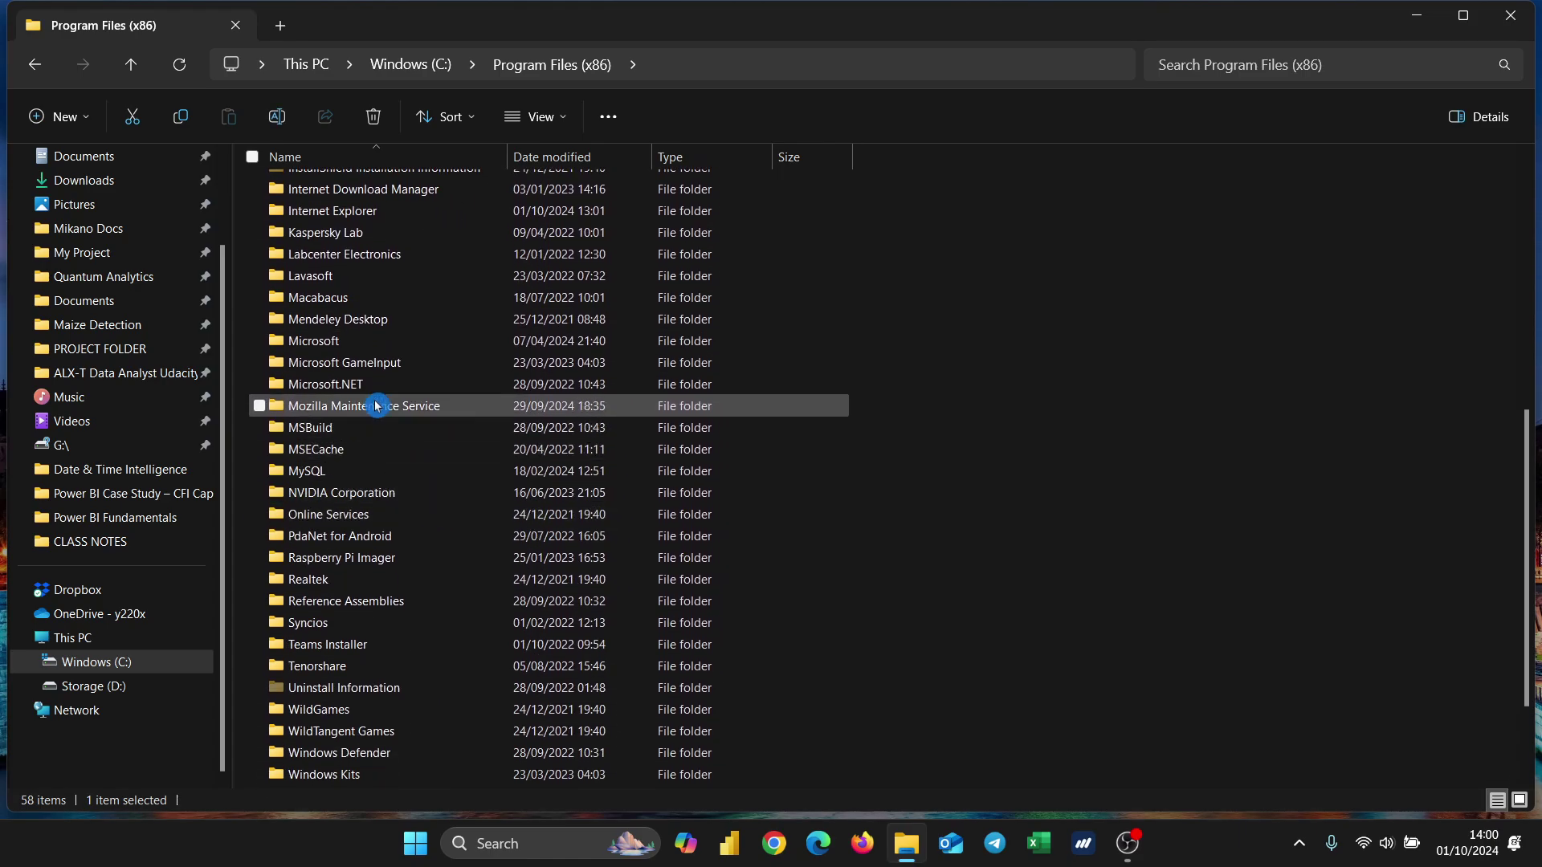
scroll(373, 452, "down", 2)
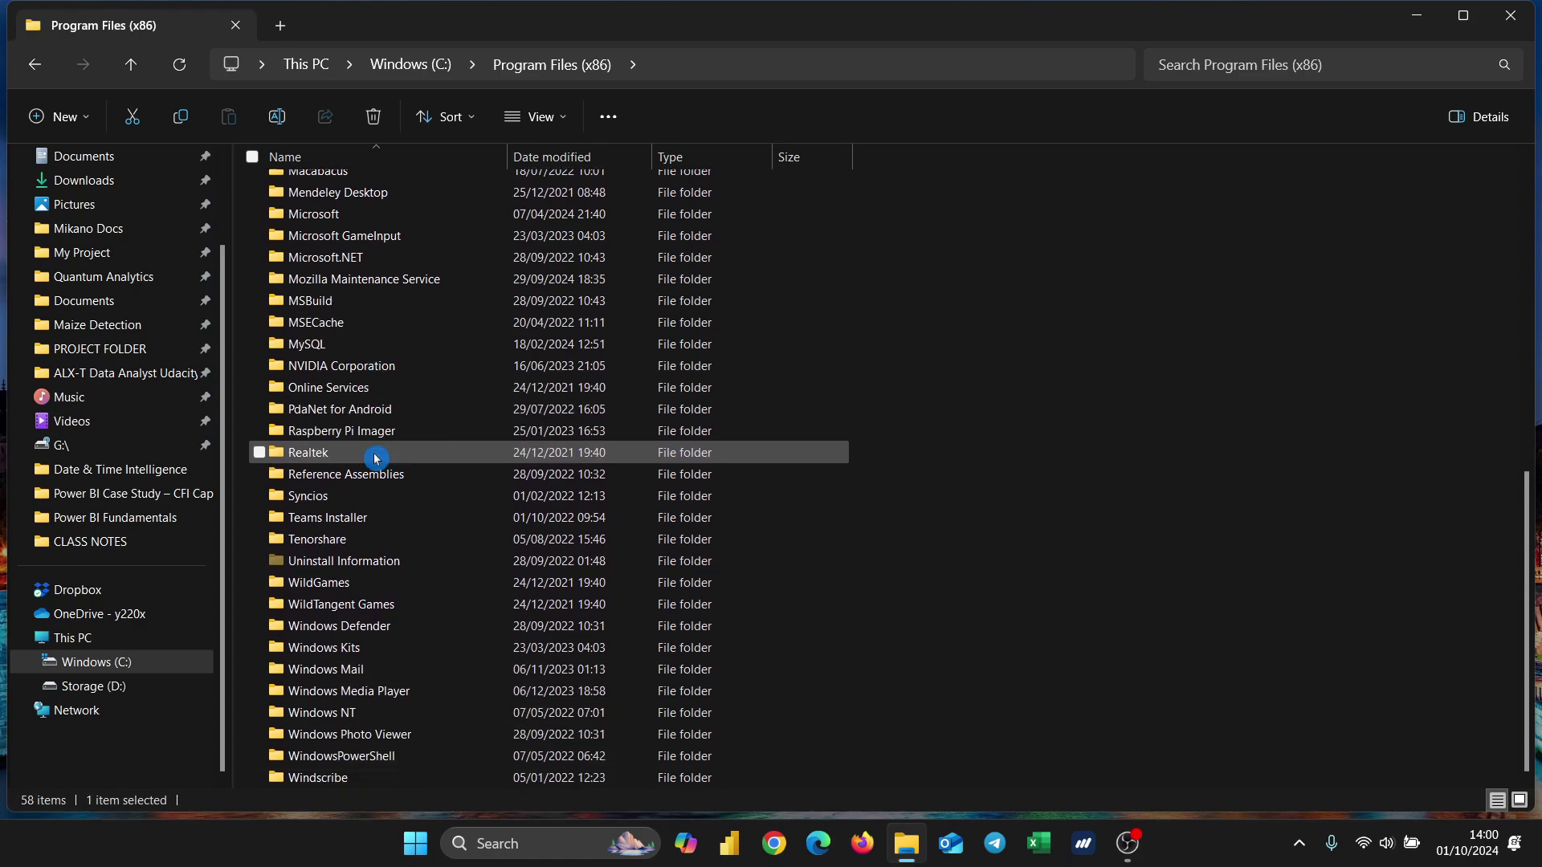
scroll(375, 459, "up", 10)
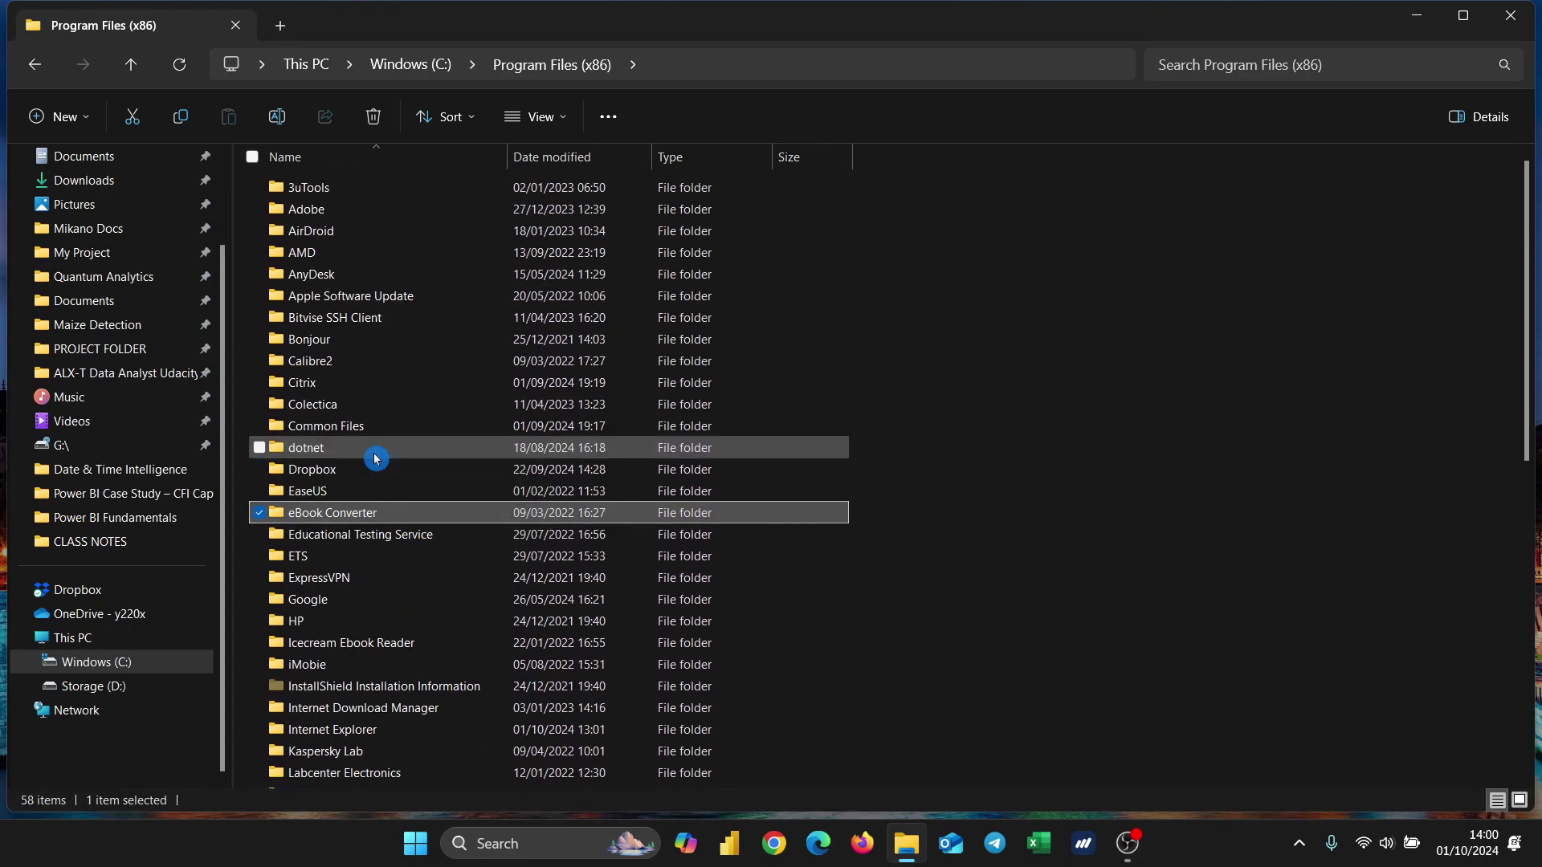
scroll(375, 458, "down", 10)
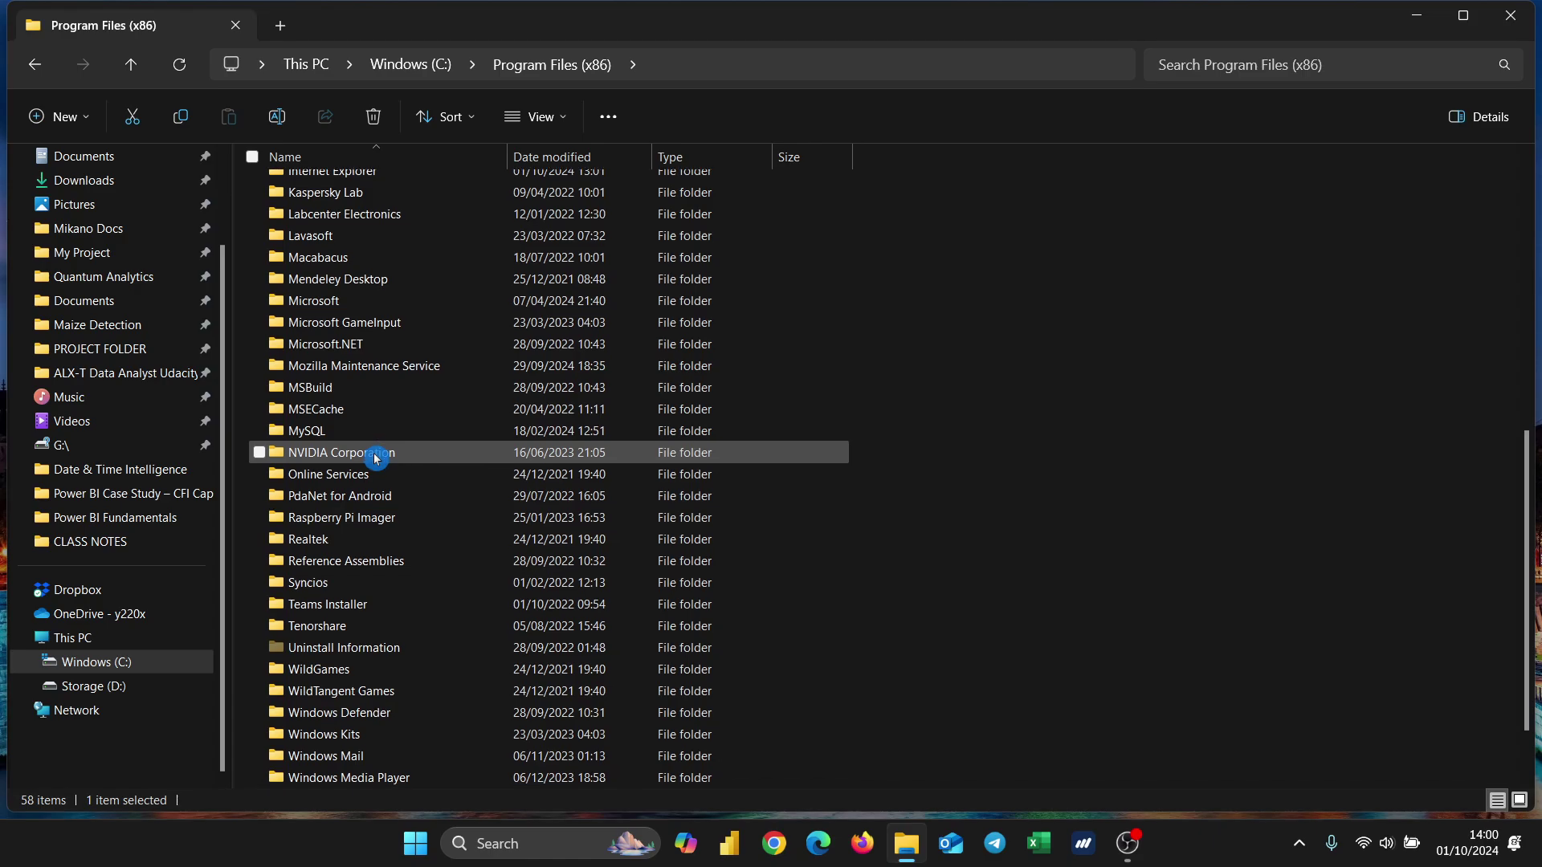
scroll(375, 459, "down", 1)
scroll(375, 459, "up", 1)
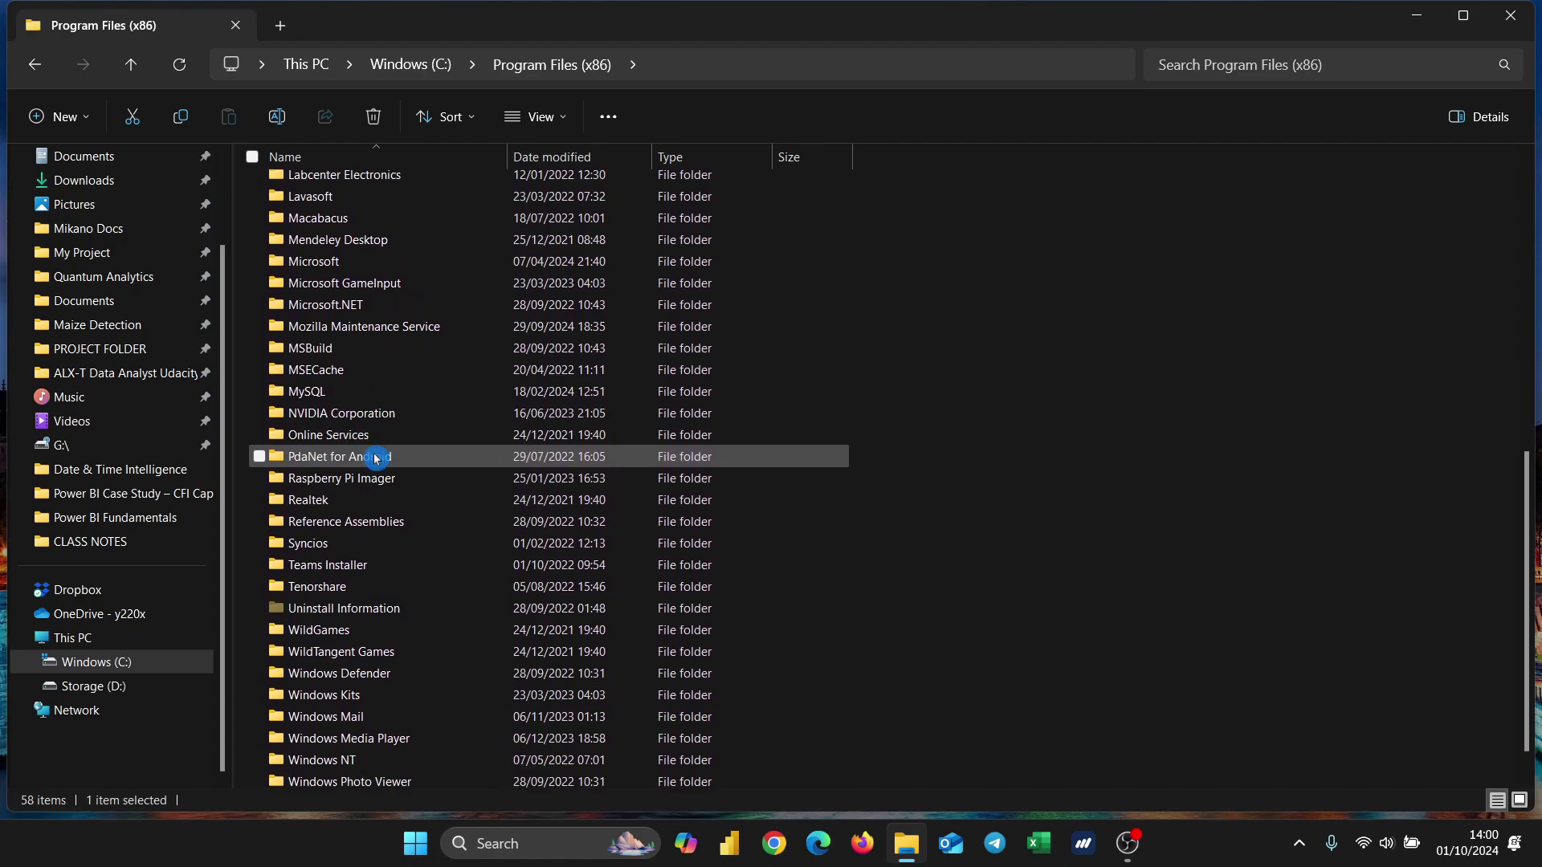
scroll(375, 459, "down", 1)
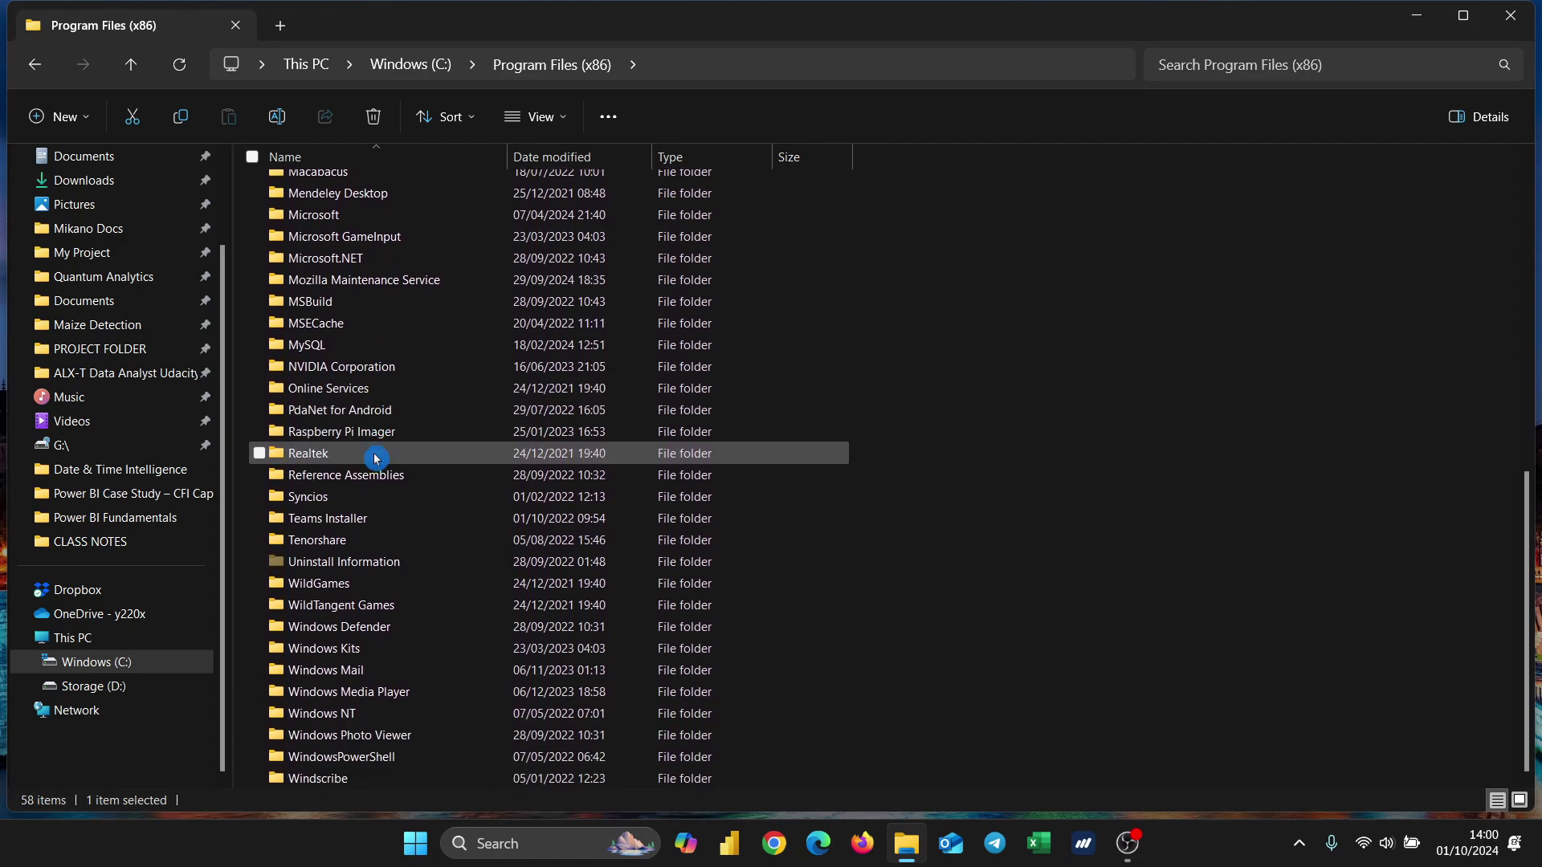
left_click(441, 68)
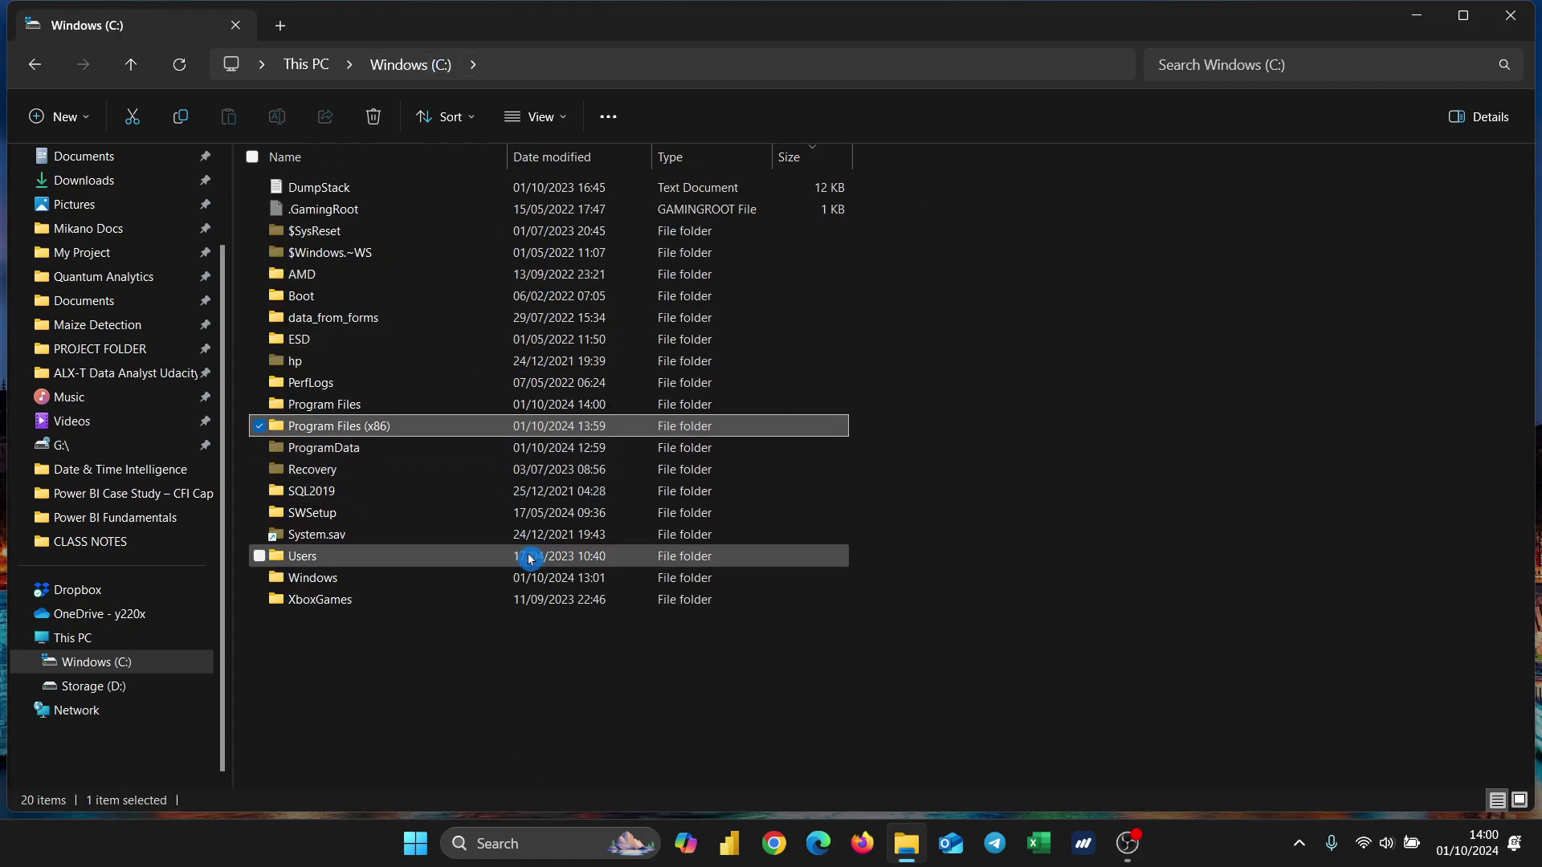
Permanently delete the SQL2019 folder from the C: drive, approve the deletion and close File Explorer
left_click(446, 498)
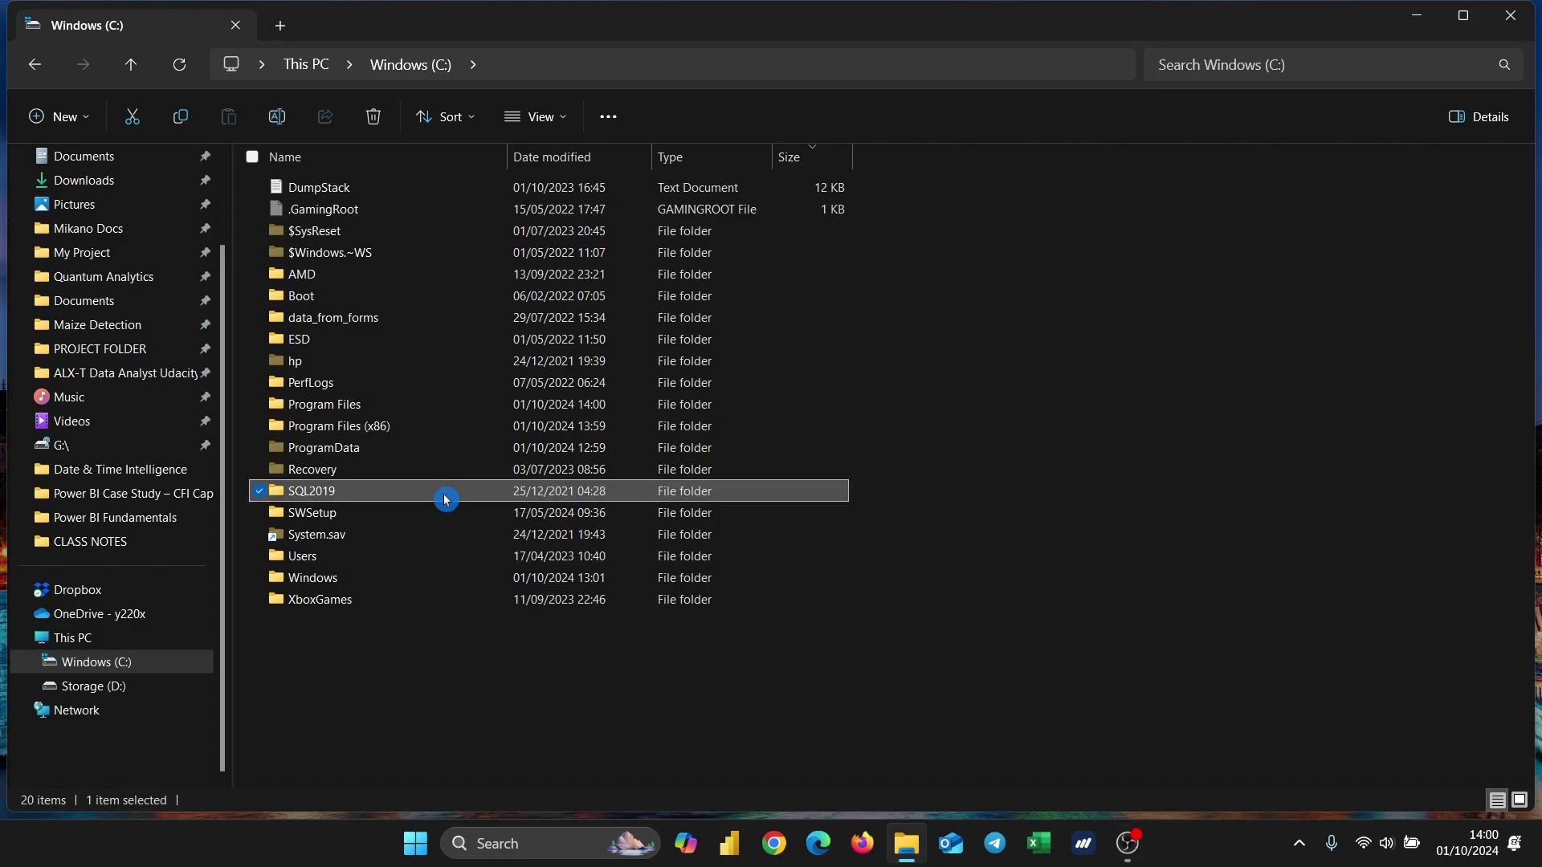
key("shift+Delete")
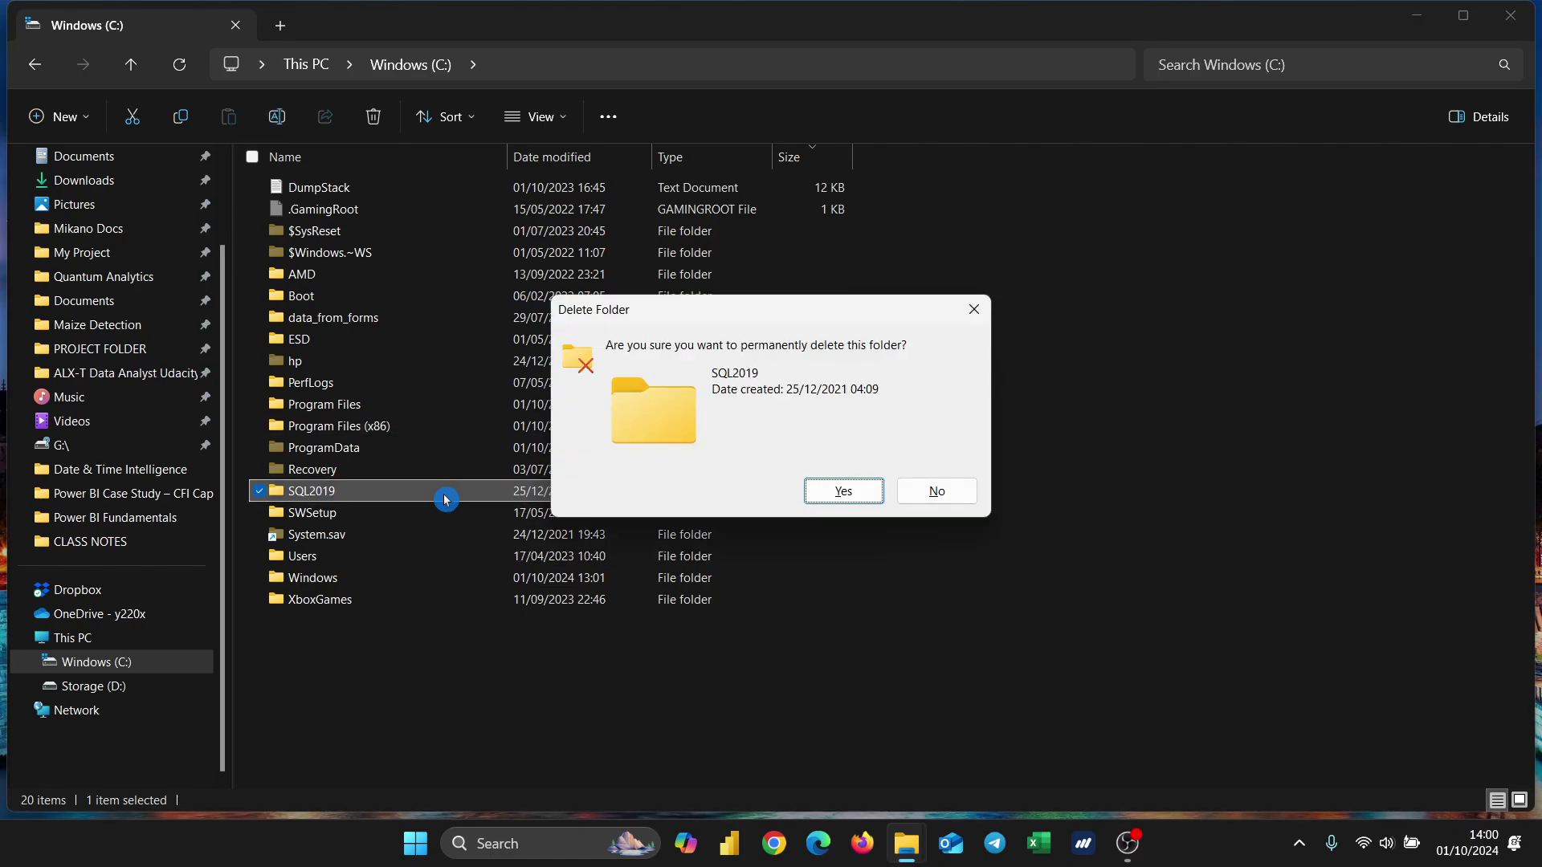
key("Escape")
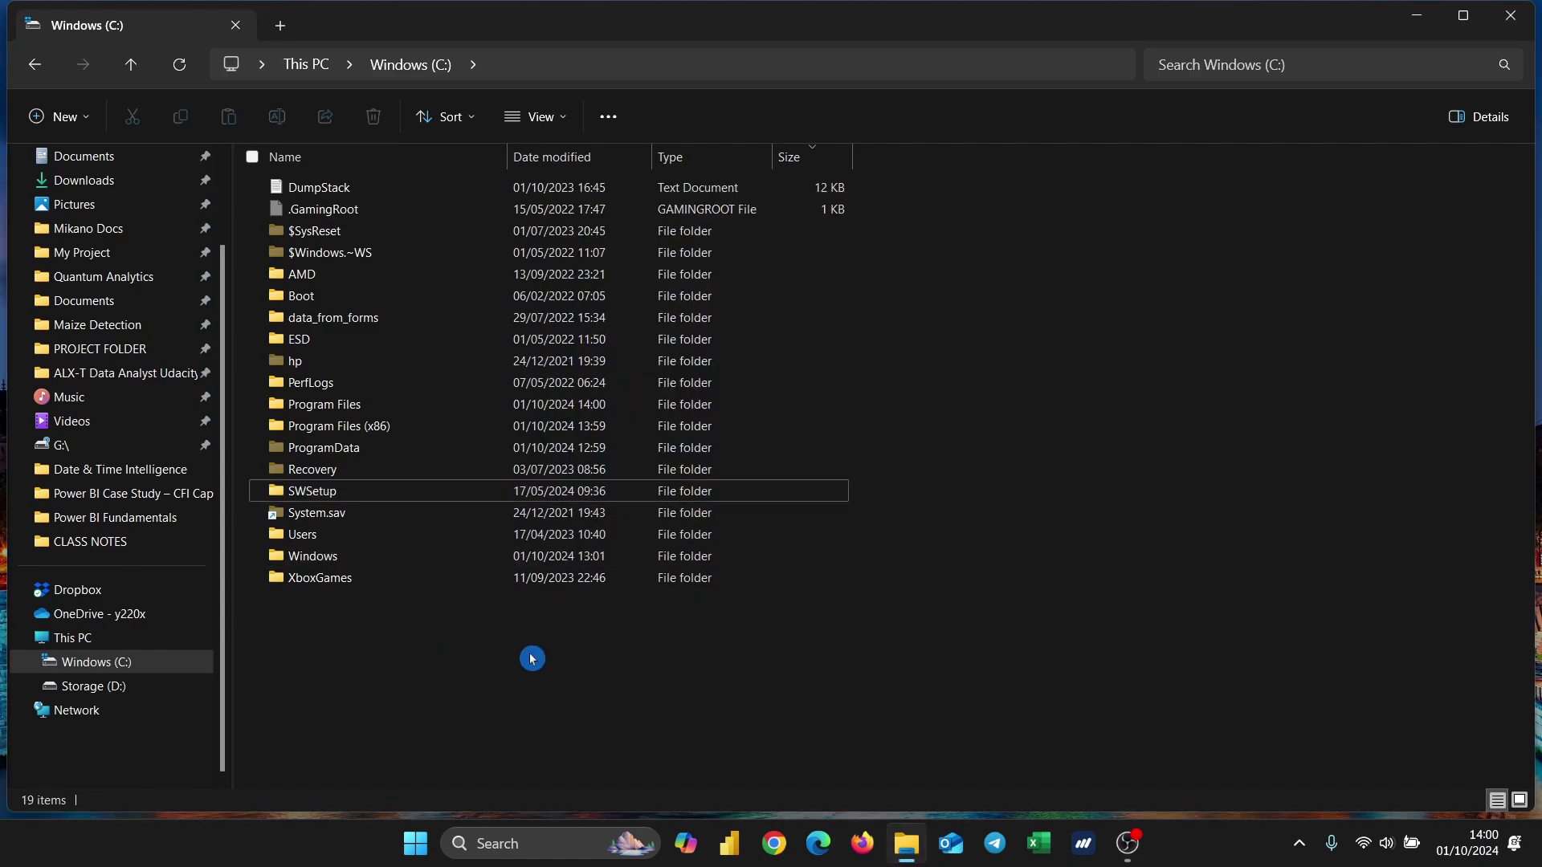
left_click(1511, 24)
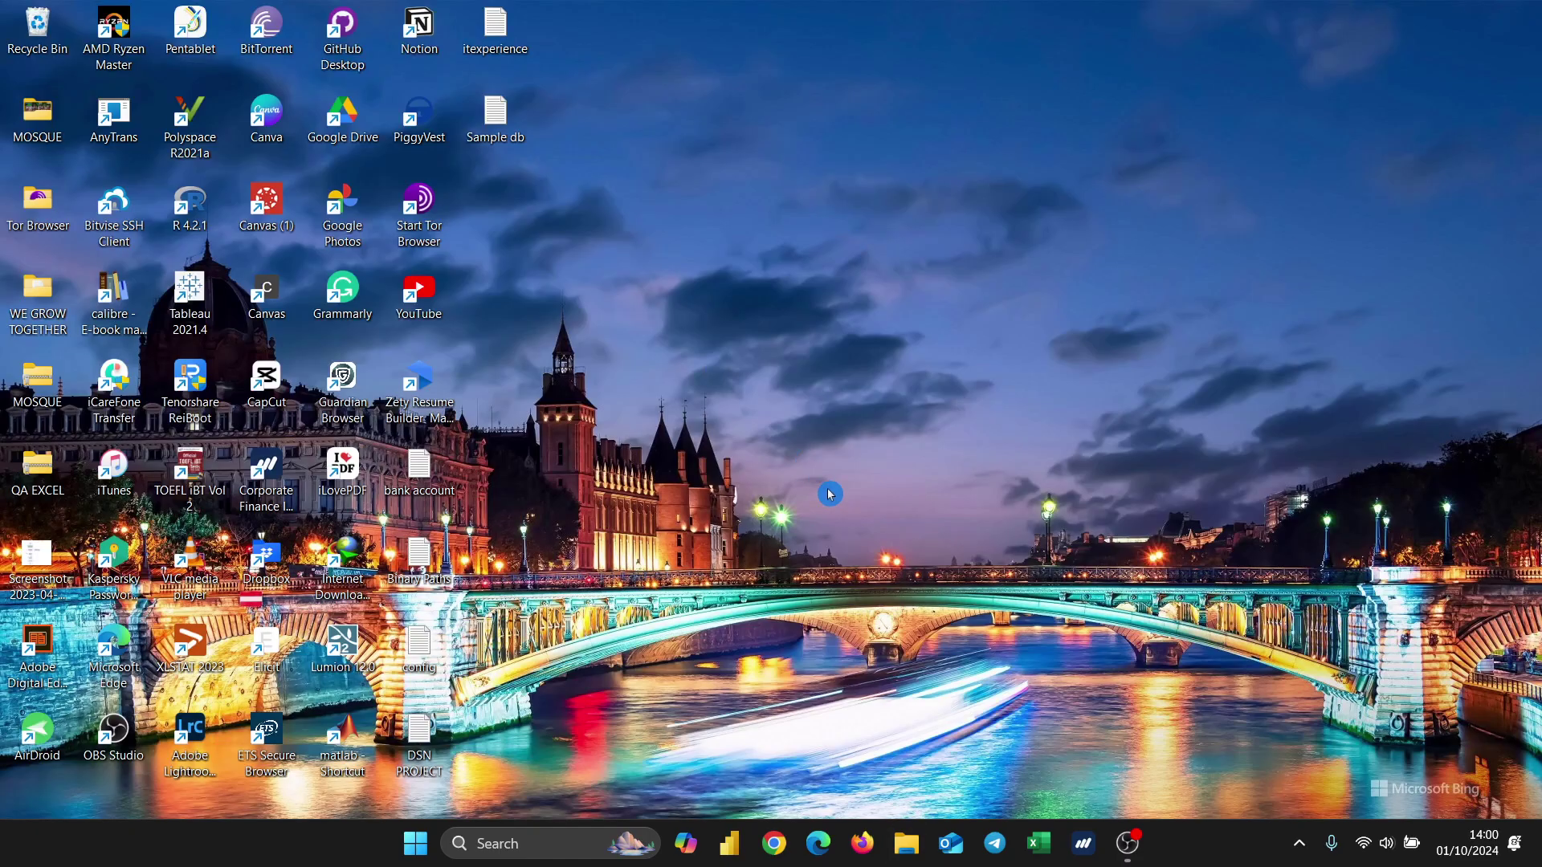
Check the full list of installed apps in Start for remaining Microsoft SQL Server entries, returning to the desktop
left_click(417, 843)
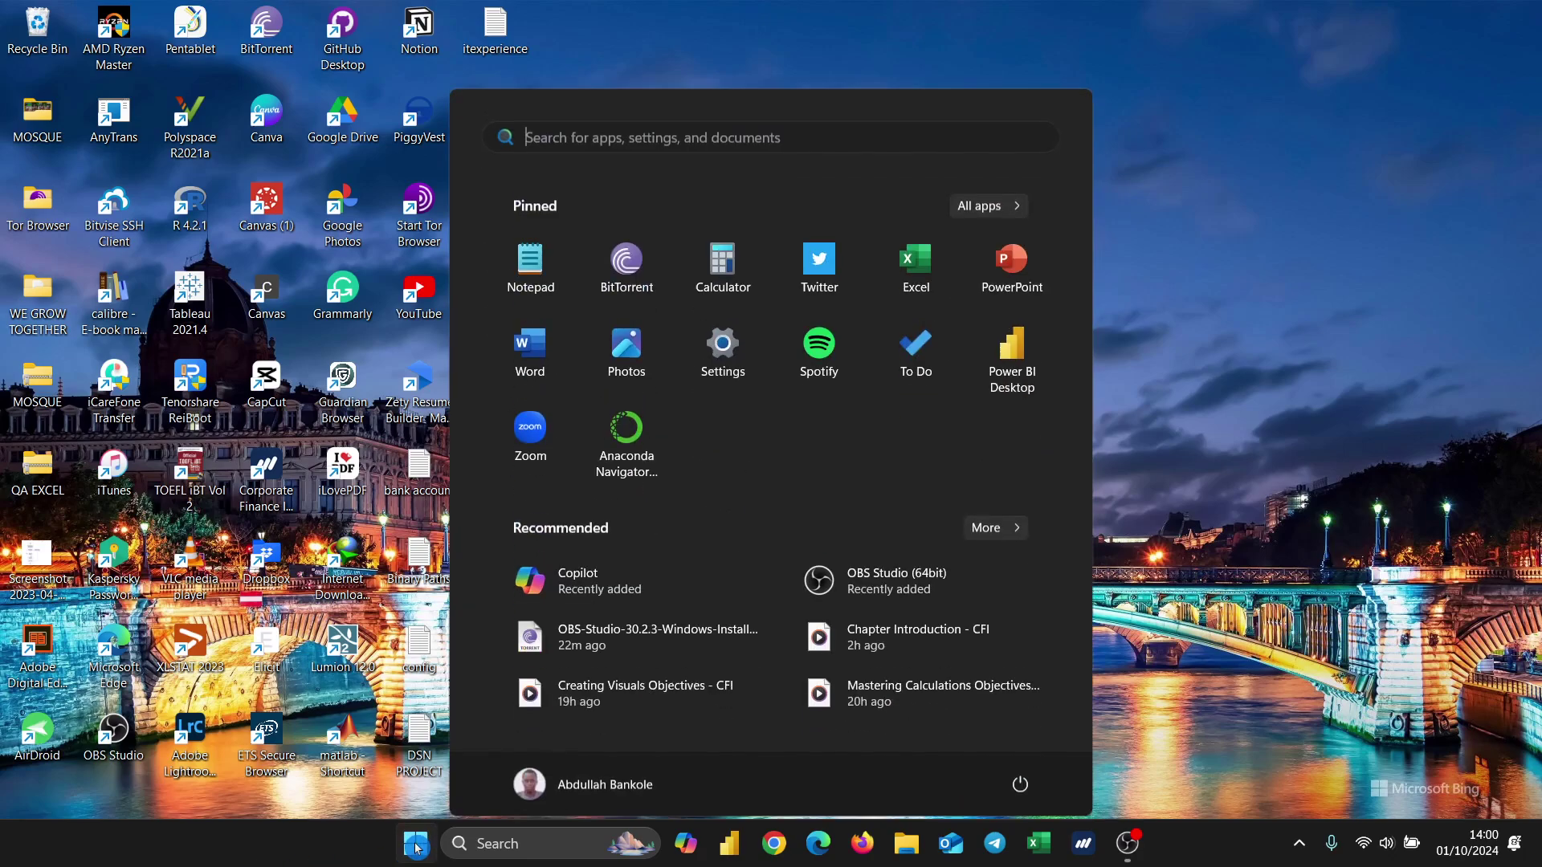
left_click(999, 206)
scroll(802, 562, "down", 10)
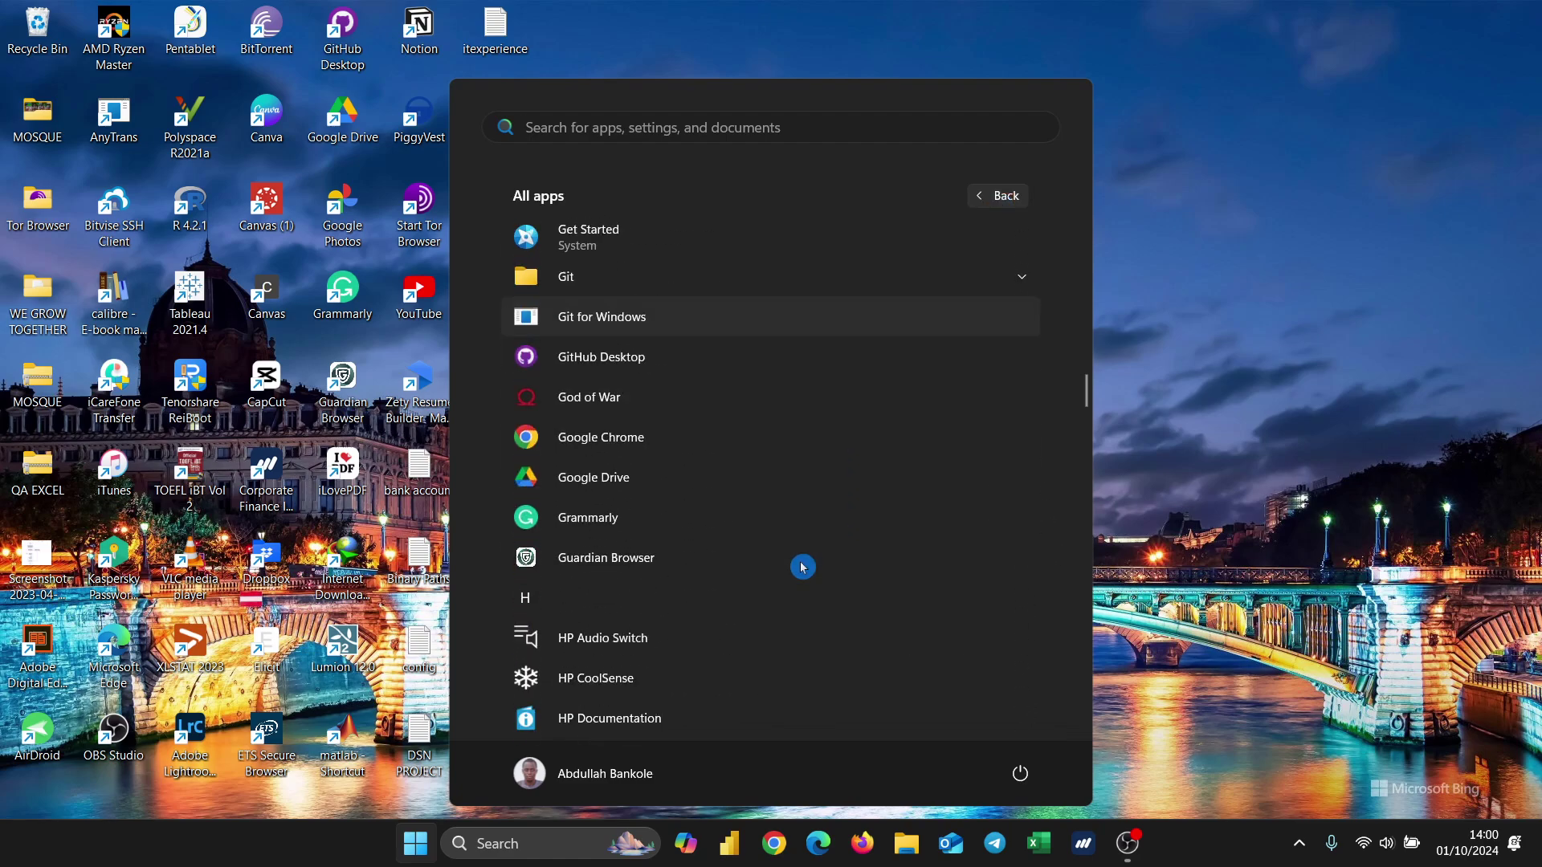
scroll(802, 567, "down", 15)
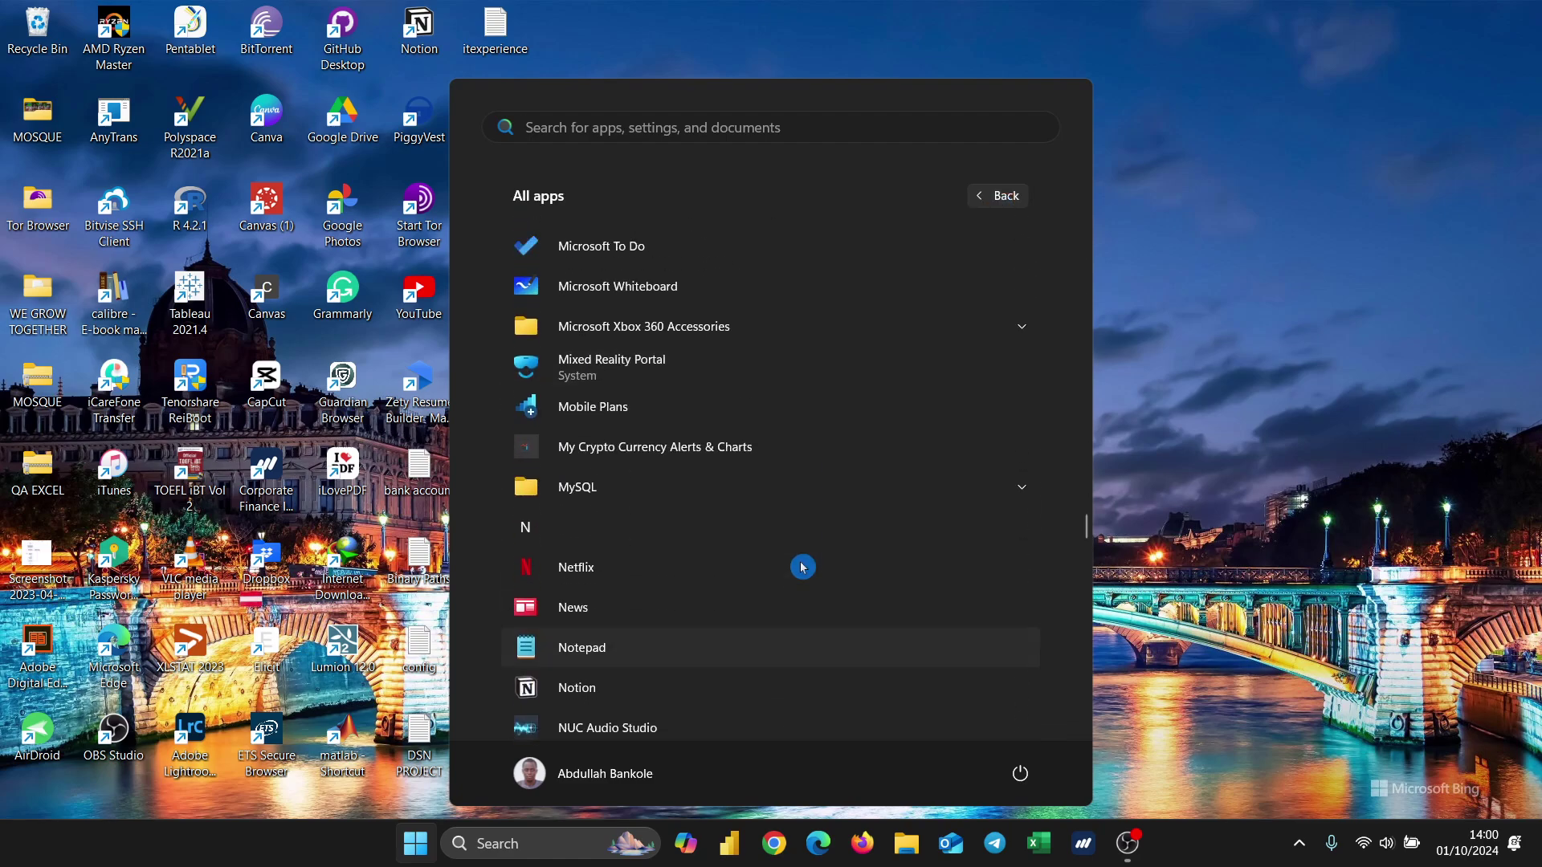
scroll(802, 567, "up", 4)
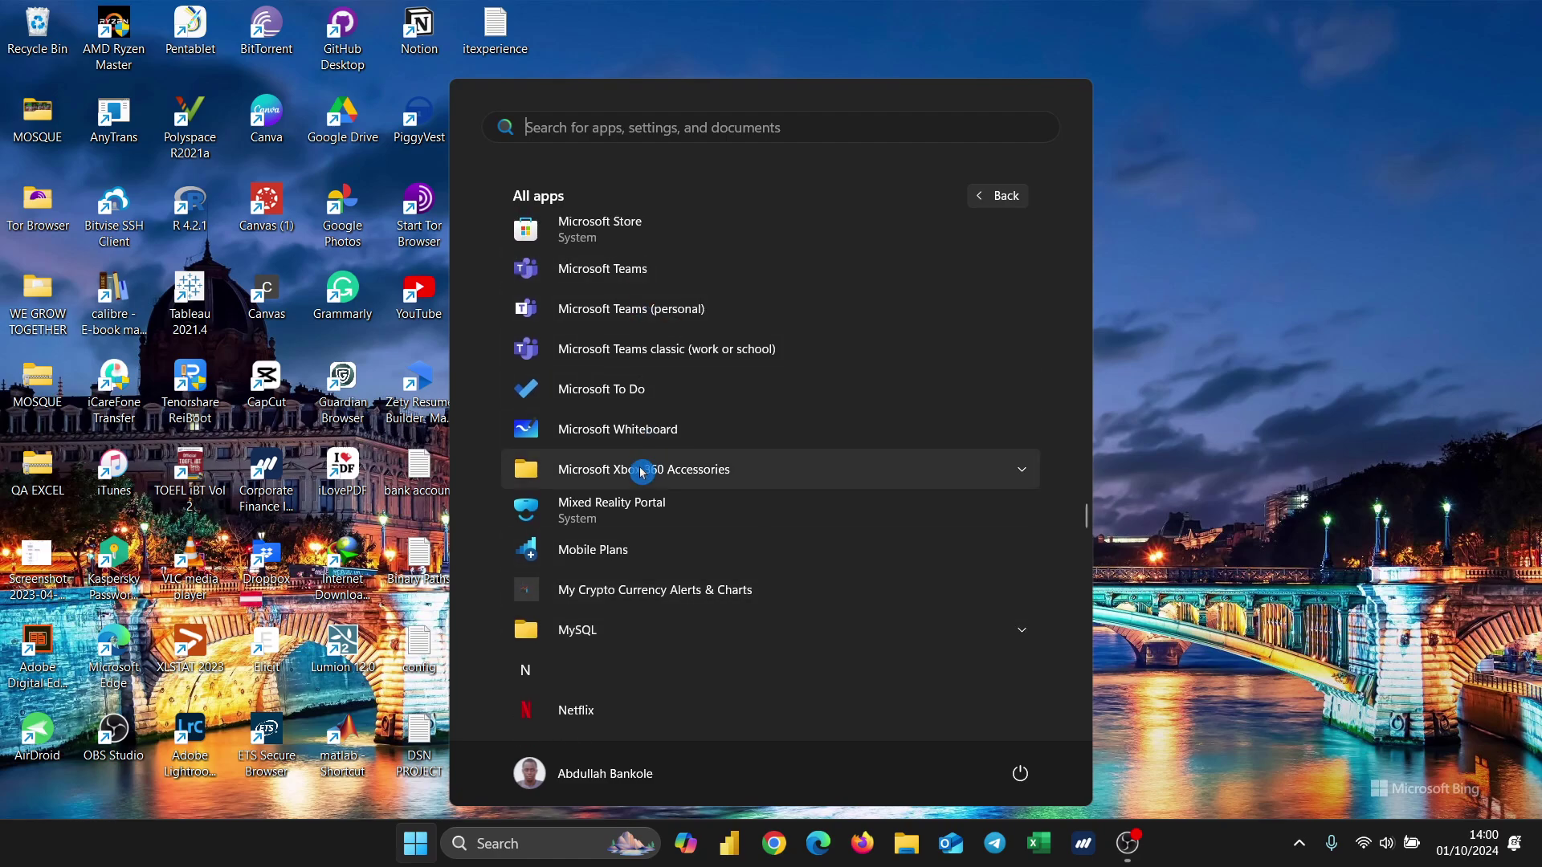
scroll(642, 473, "up", 5)
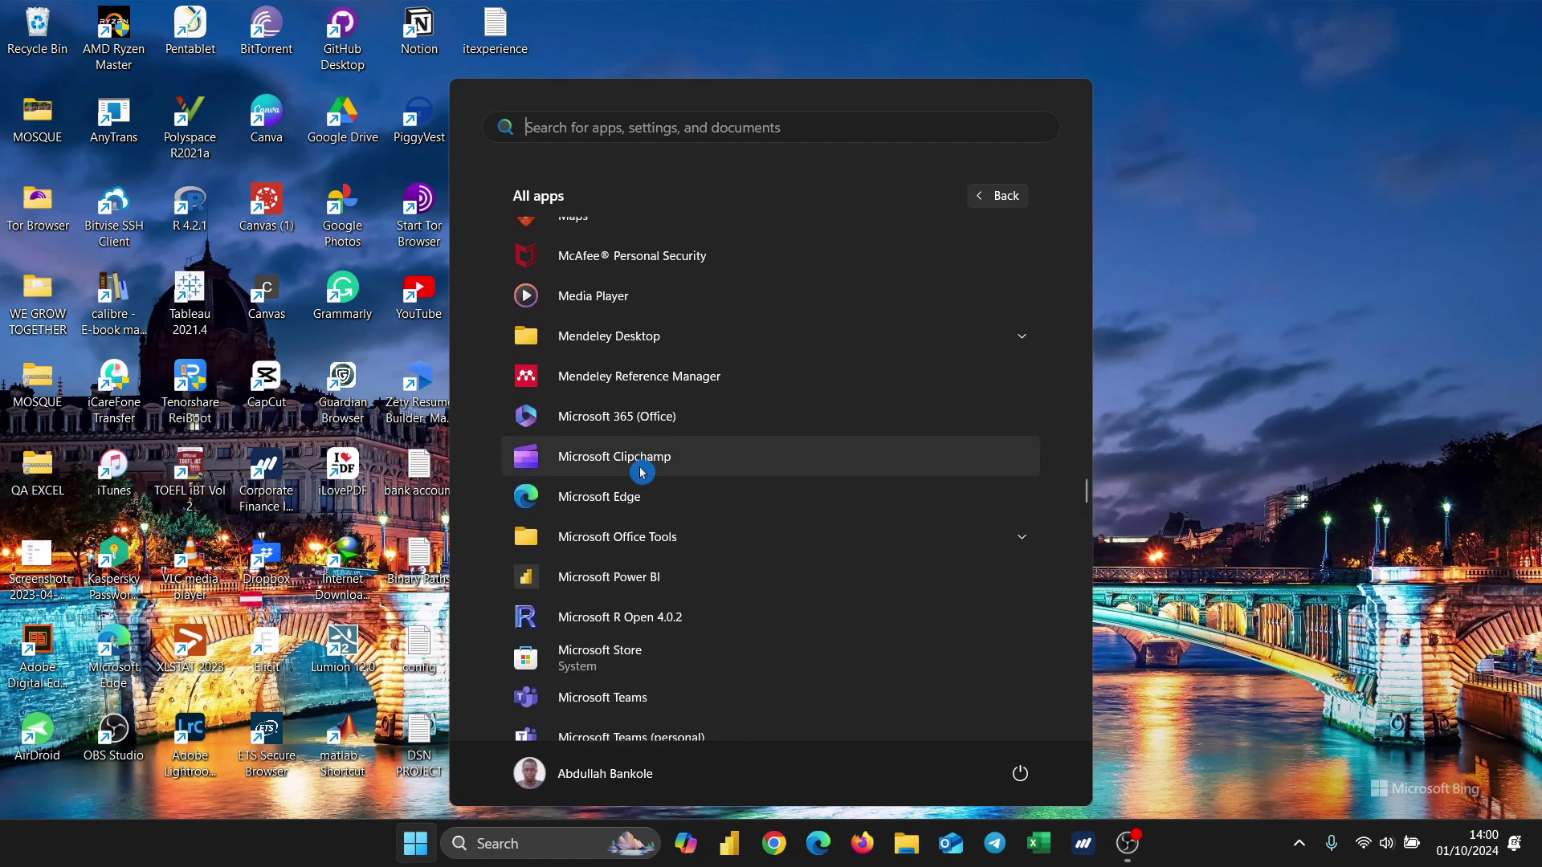
scroll(642, 472, "down", 4)
left_click(1148, 430)
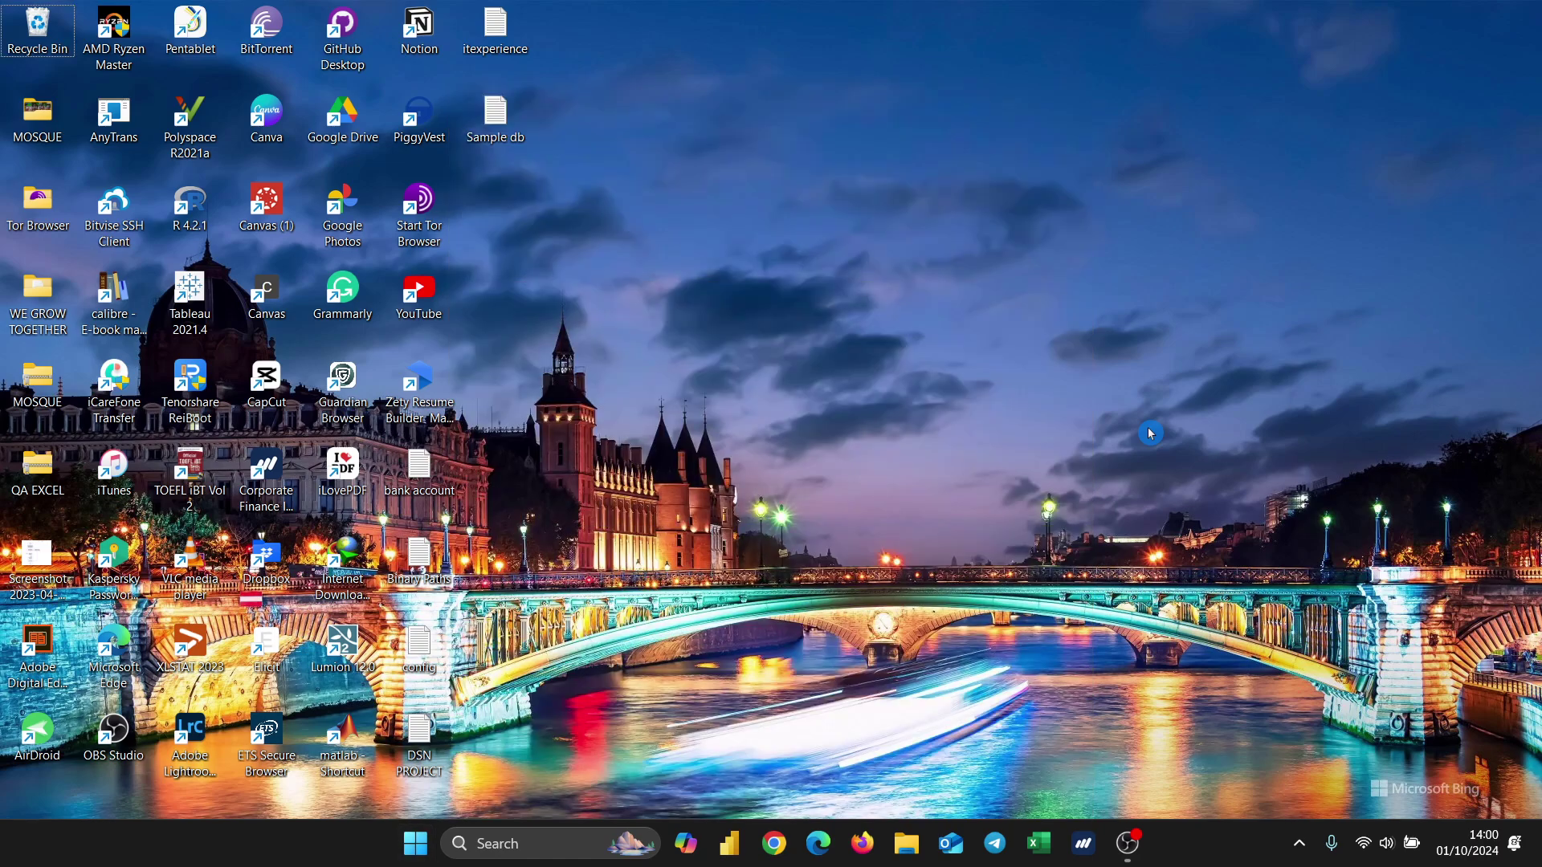